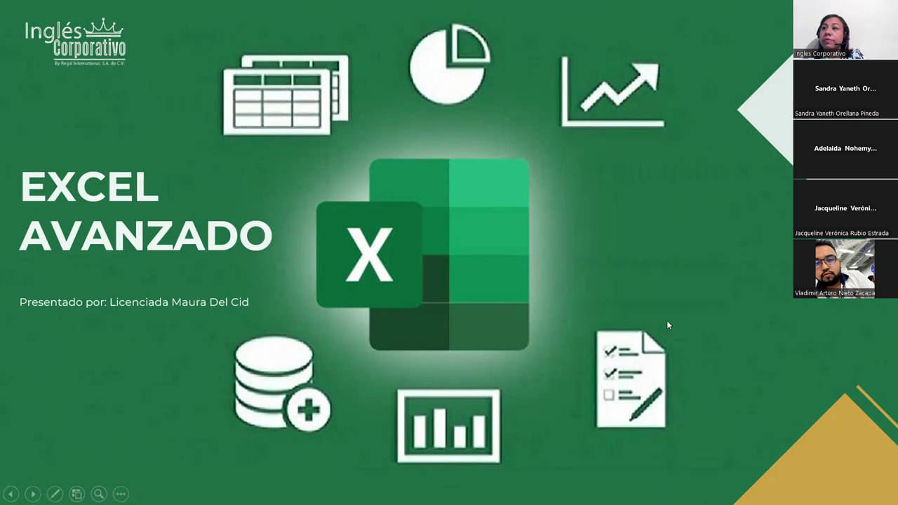
Move from the Excel Avanzado title slide through the agenda to Contenido Sesión 16
{"action": "left_click", "coordinate": [733, 320]}
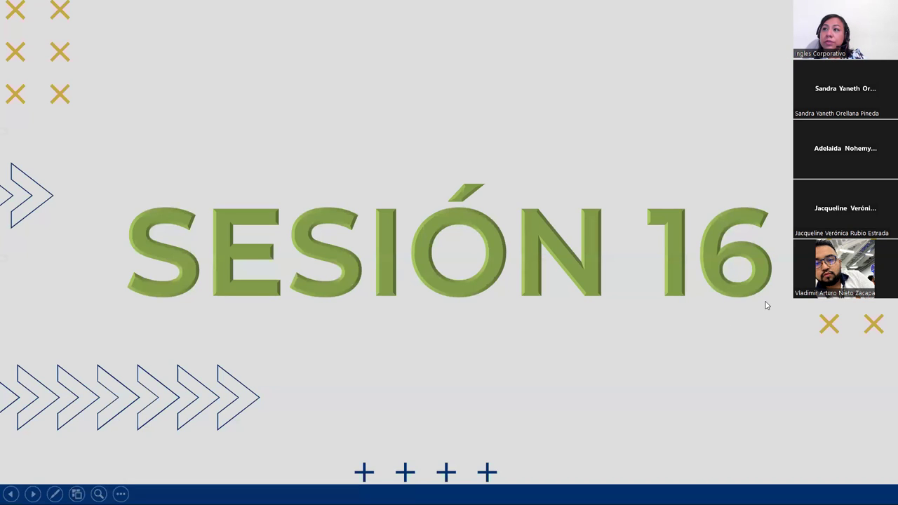
{"action": "key", "text": "Right"}
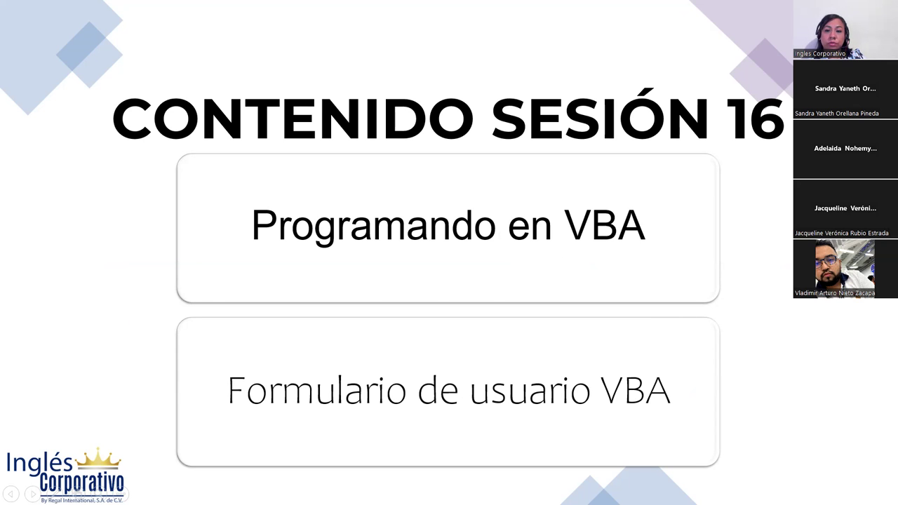
Go forward to the 'Formulario de usuario VBA' slide defining UserForms
{"action": "key", "text": "Right"}
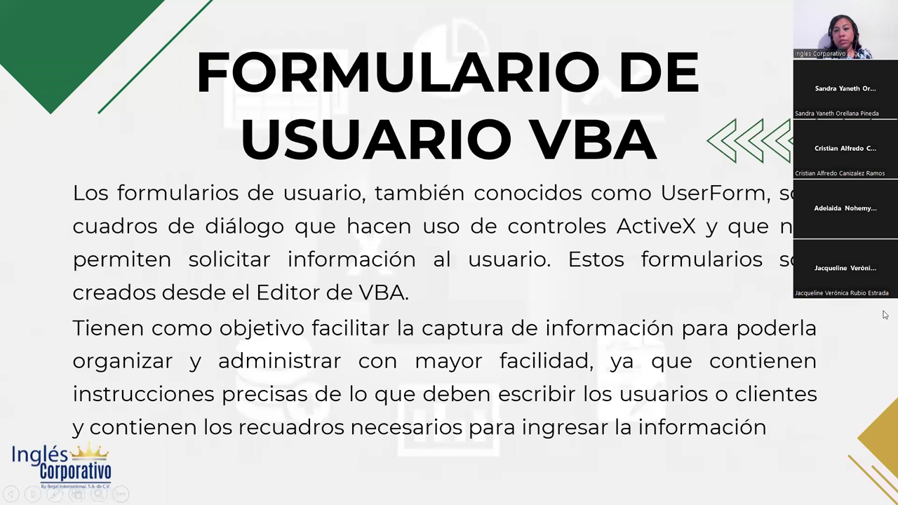
Show the 'Pasos para crear formularios' slide with its six steps
{"action": "key", "text": "Right"}
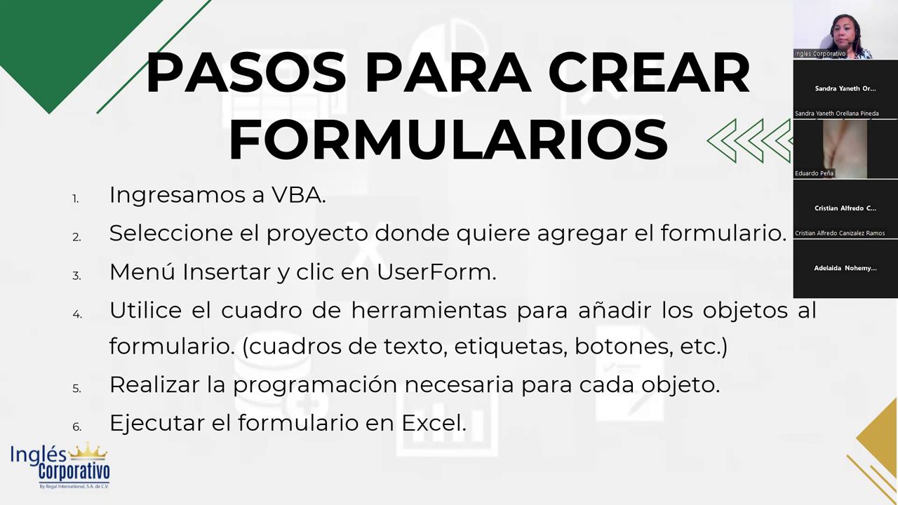
Advance to the 'Desarrollo' slide showing the temperature converter form
{"action": "key", "text": "Right"}
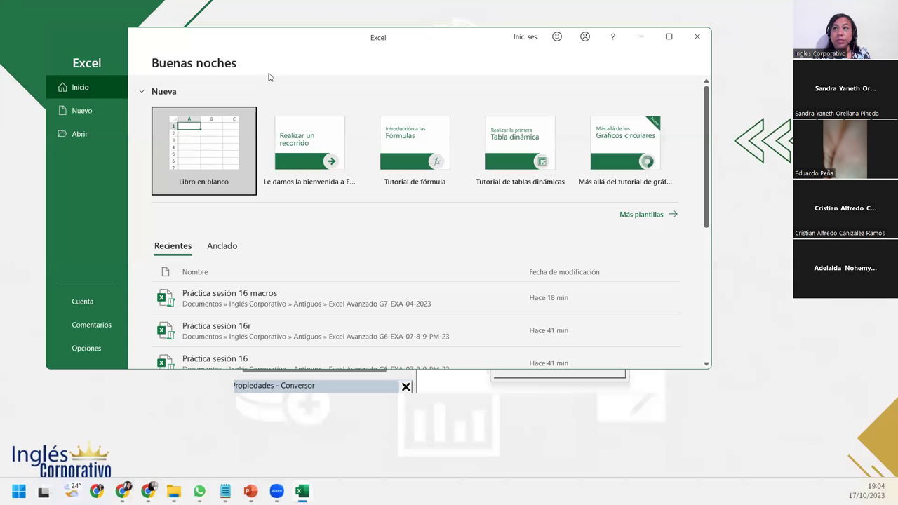
{"action": "double_click", "coordinate": [235, 34]}
{"action": "left_click", "coordinate": [159, 127]}
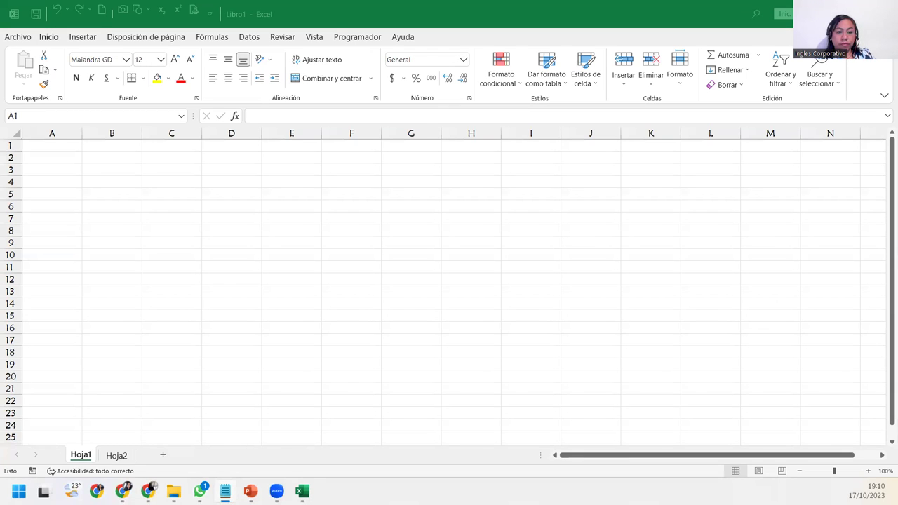
{"action": "key", "text": "alt+Tab"}
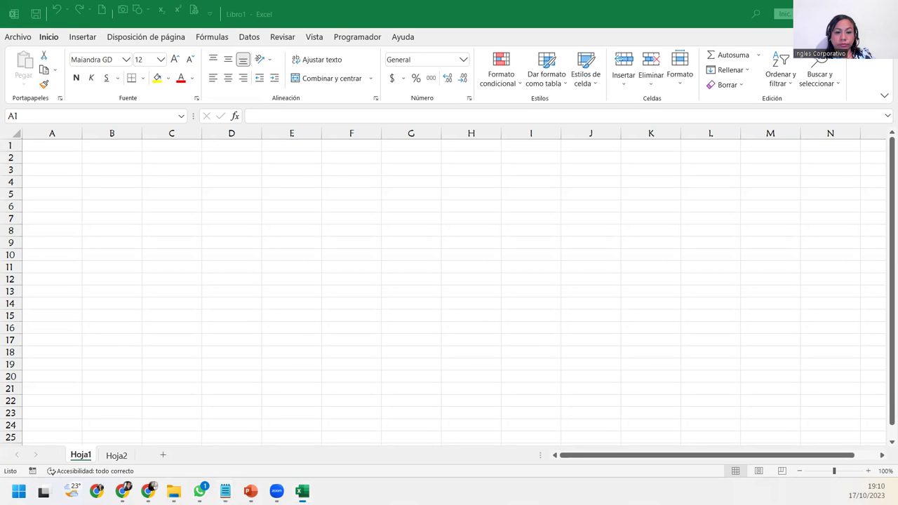
{"action": "left_click", "coordinate": [64, 193]}
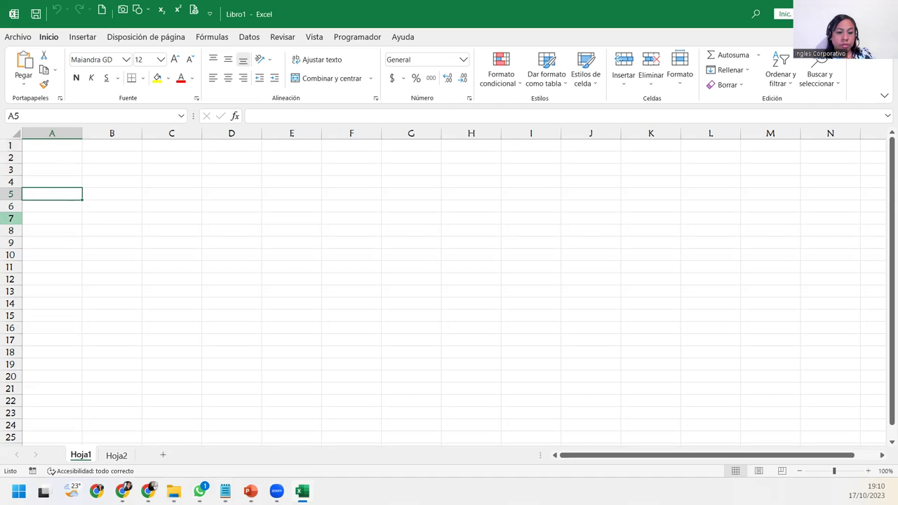
{"action": "key", "text": "alt+Tab"}
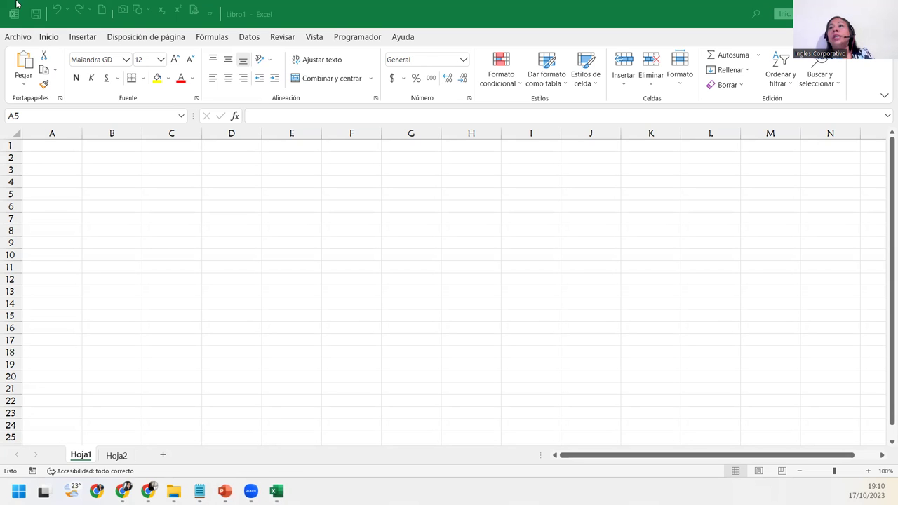
Start Save As and browse into Inglés Corporativo > G6-EXA-7-8-PM-10-23 > Prácticas
{"action": "left_click", "coordinate": [21, 40]}
{"action": "left_click", "coordinate": [21, 38]}
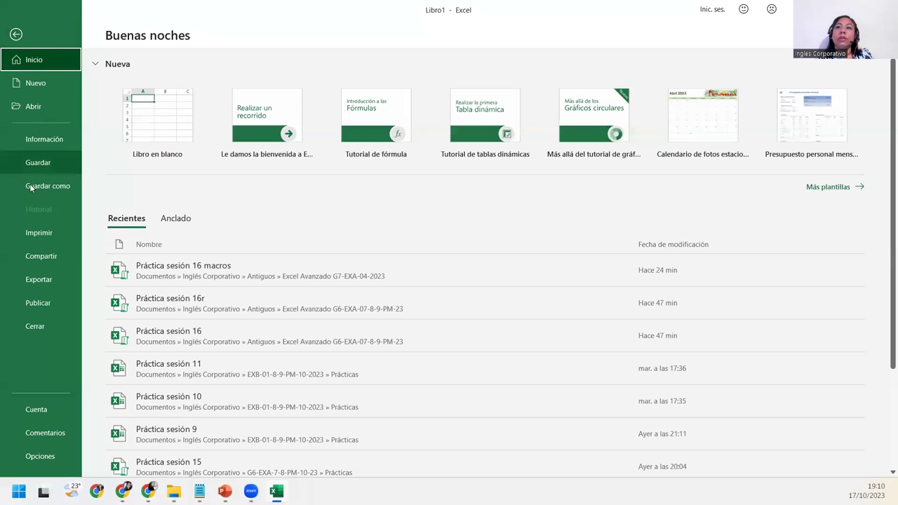
{"action": "left_click", "coordinate": [42, 184]}
{"action": "left_click", "coordinate": [214, 205]}
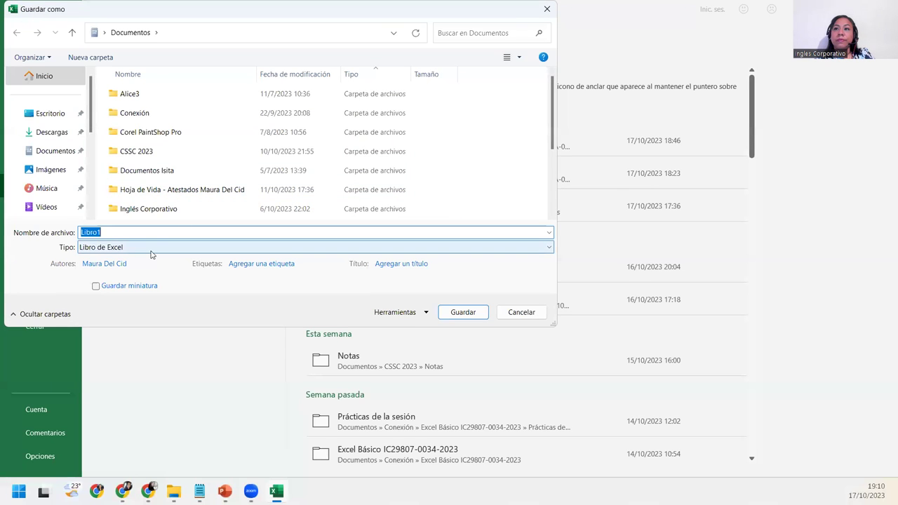
{"action": "double_click", "coordinate": [163, 209]}
{"action": "double_click", "coordinate": [277, 110]}
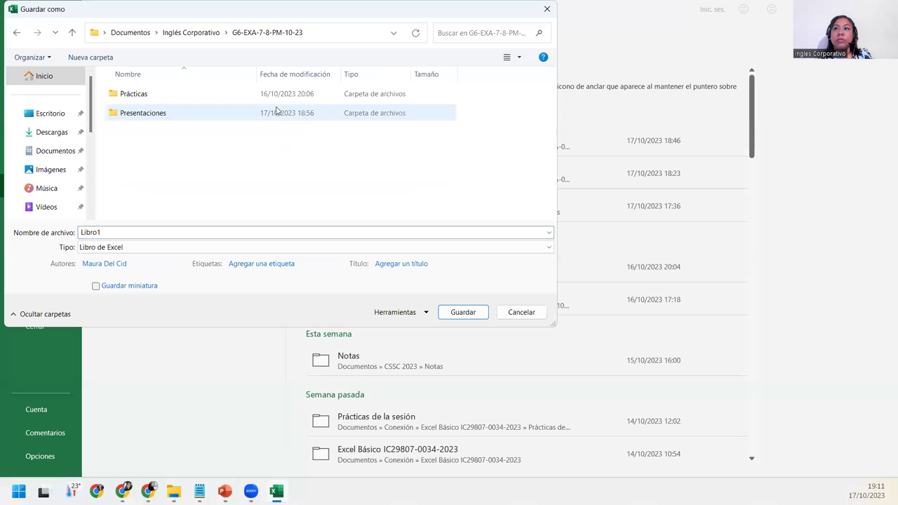
{"action": "double_click", "coordinate": [162, 93]}
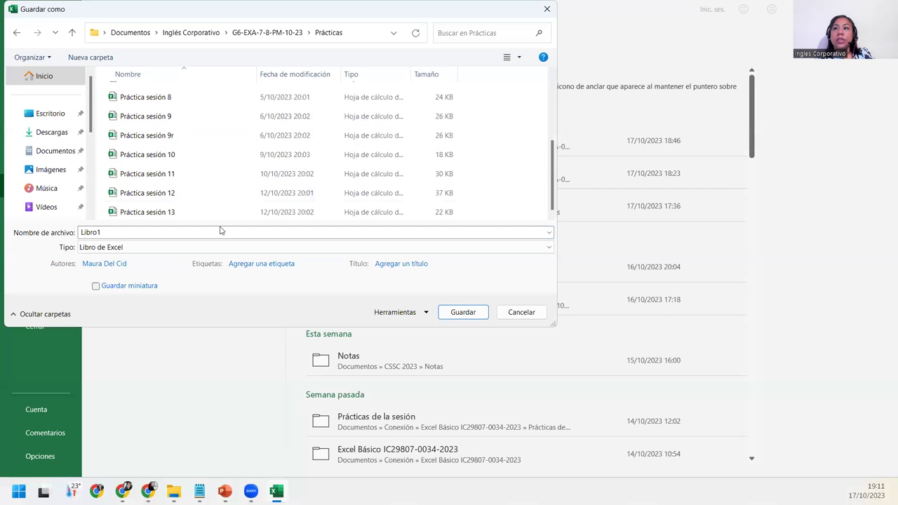
Save as a macro-enabled workbook named 'Práctica sesión 16'
{"action": "left_click", "coordinate": [147, 247]}
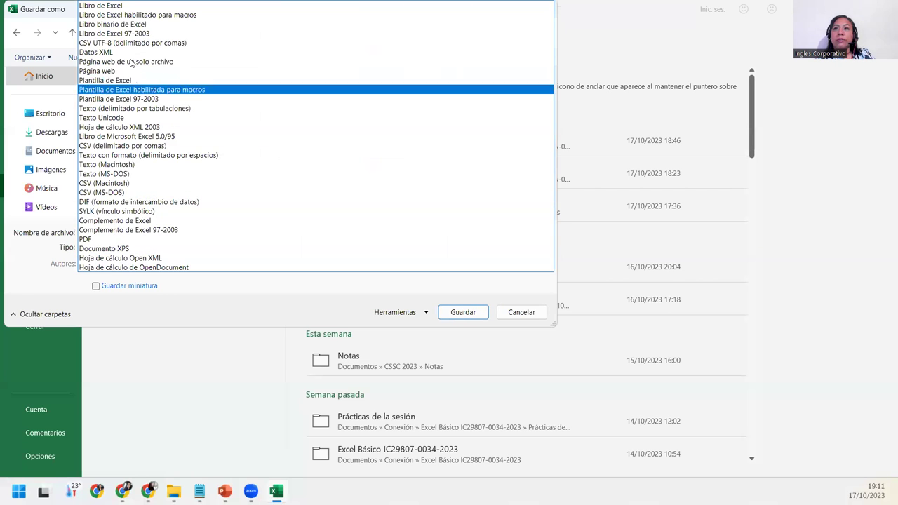
{"action": "left_click", "coordinate": [133, 15]}
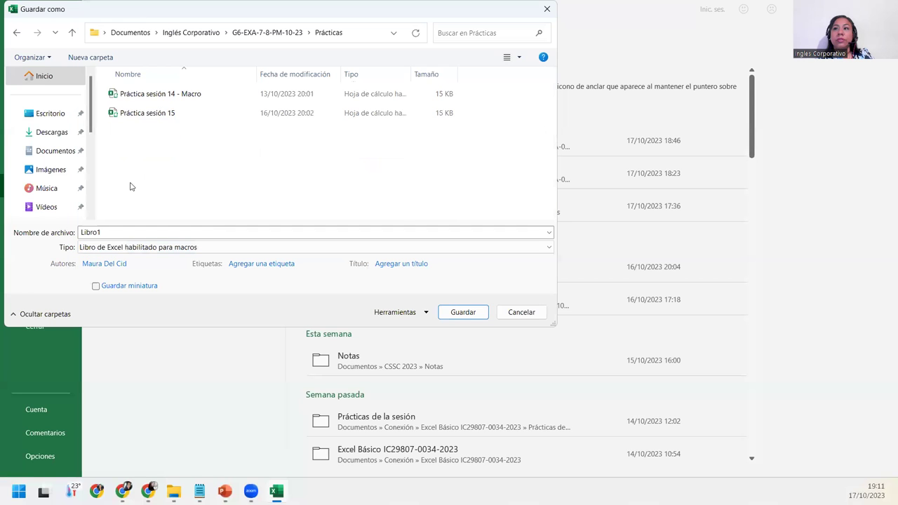
{"action": "left_click", "coordinate": [137, 113]}
{"action": "left_click", "coordinate": [145, 232]}
{"action": "key", "text": "BackSpace"}
{"action": "type", "text": "6"}
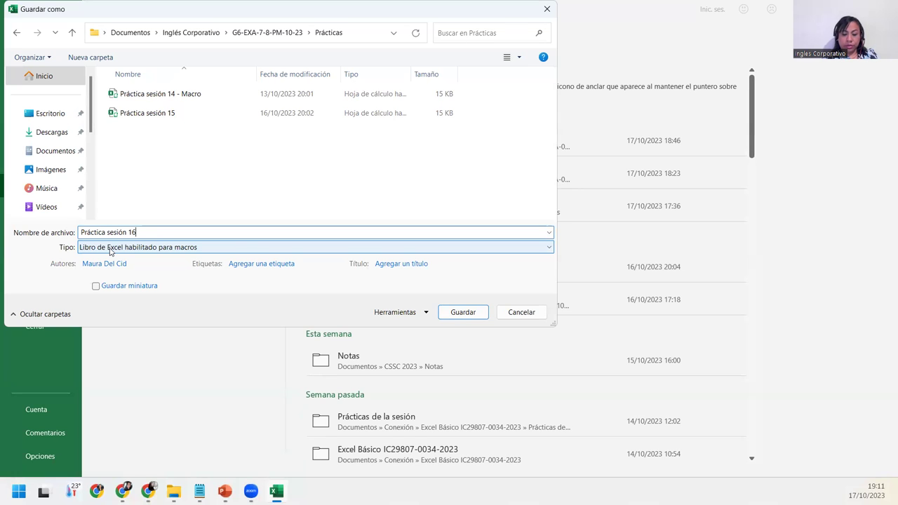
{"action": "left_click", "coordinate": [463, 312]}
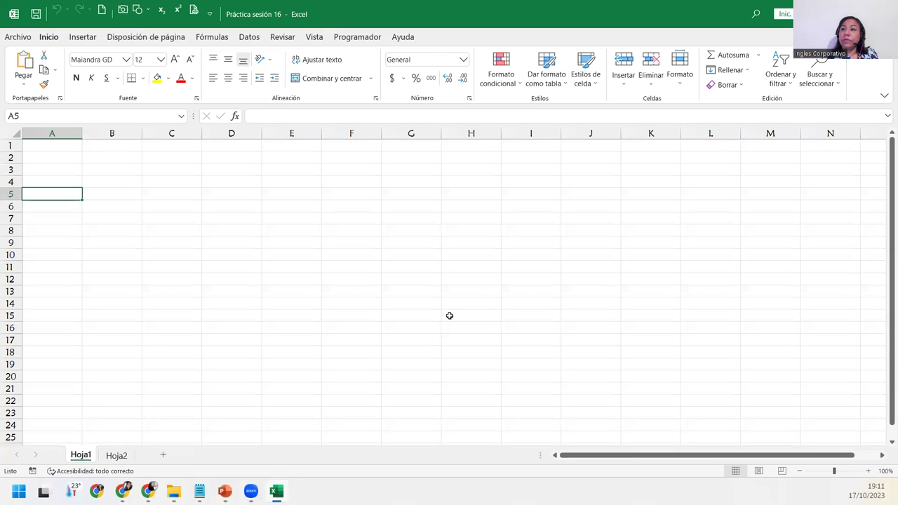
Open the Visual Basic editor from the Developer tab and select the Práctica sesión 16 project
{"action": "left_click", "coordinate": [57, 167]}
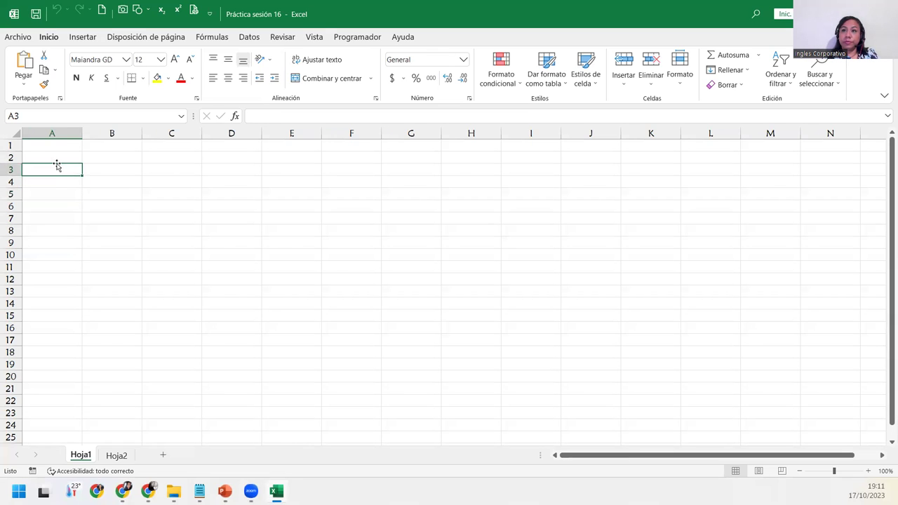
{"action": "left_click", "coordinate": [57, 156]}
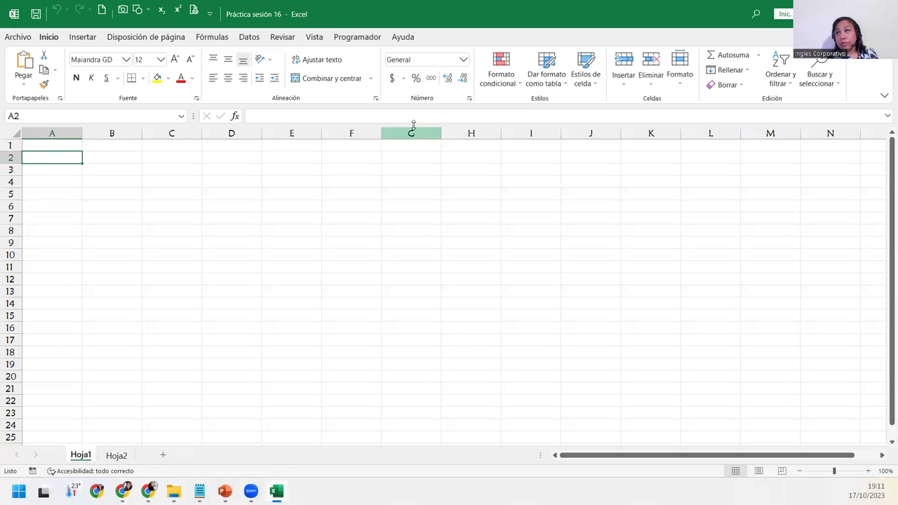
{"action": "left_click", "coordinate": [357, 36]}
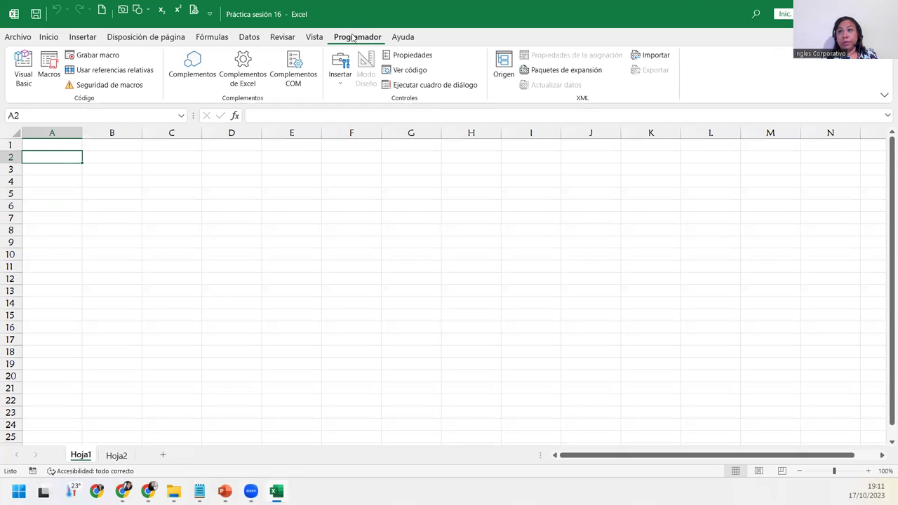
{"action": "left_click", "coordinate": [26, 62]}
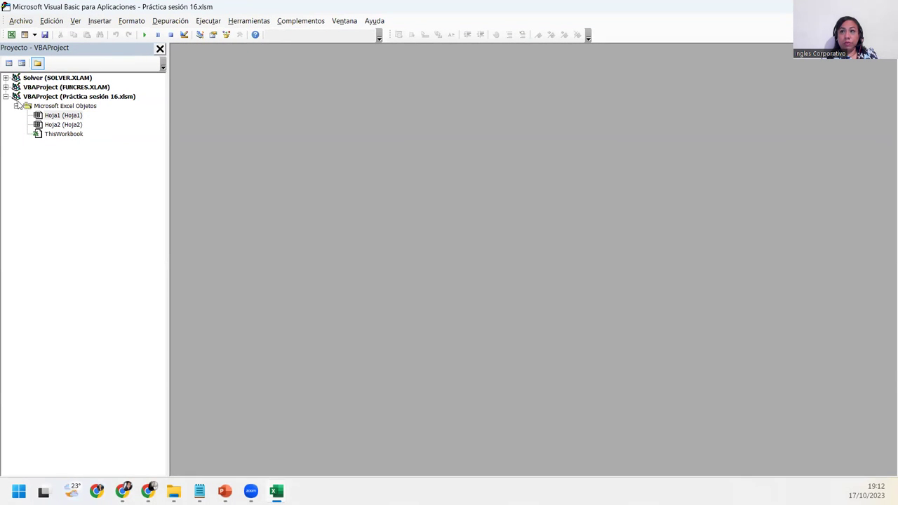
{"action": "left_click", "coordinate": [47, 98]}
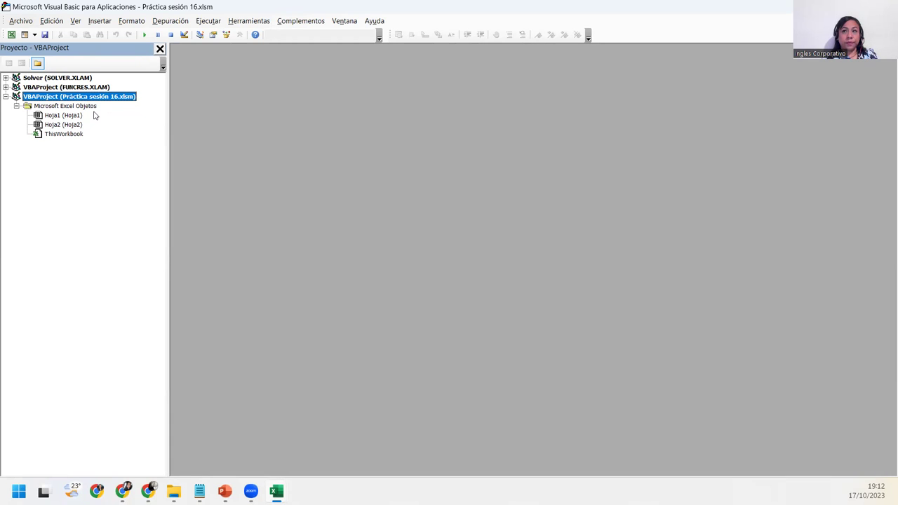
Show the Properties window for VBAProject (Práctica sesión 16.xlsm) and open the Insertar menu
{"action": "left_click", "coordinate": [76, 23]}
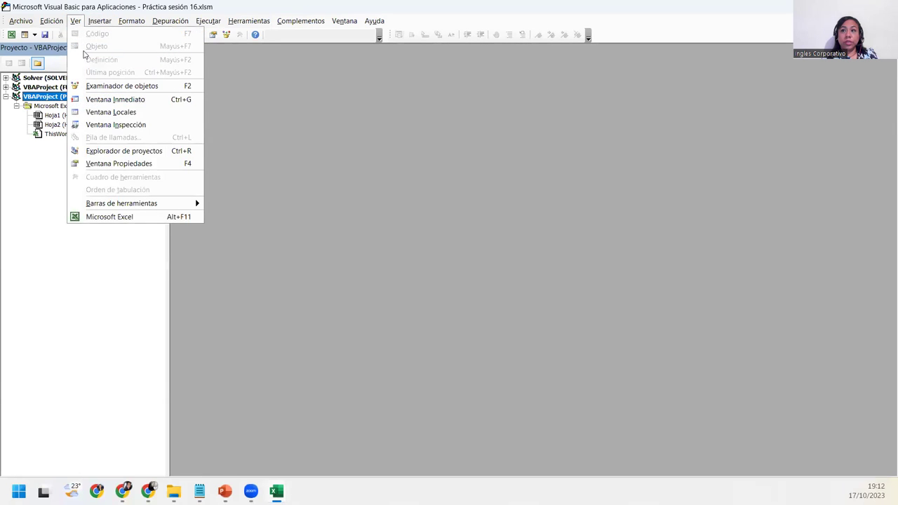
{"action": "left_click", "coordinate": [120, 163]}
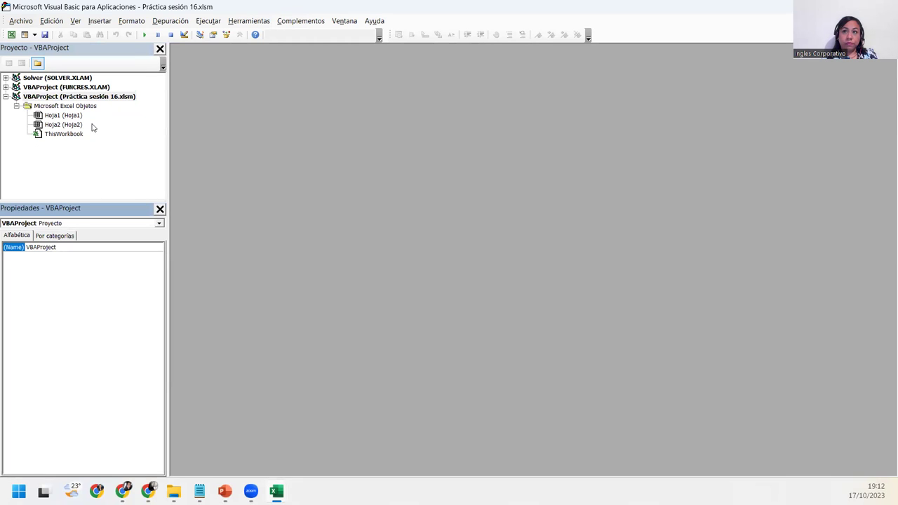
{"action": "left_click", "coordinate": [59, 90]}
{"action": "left_click", "coordinate": [54, 99]}
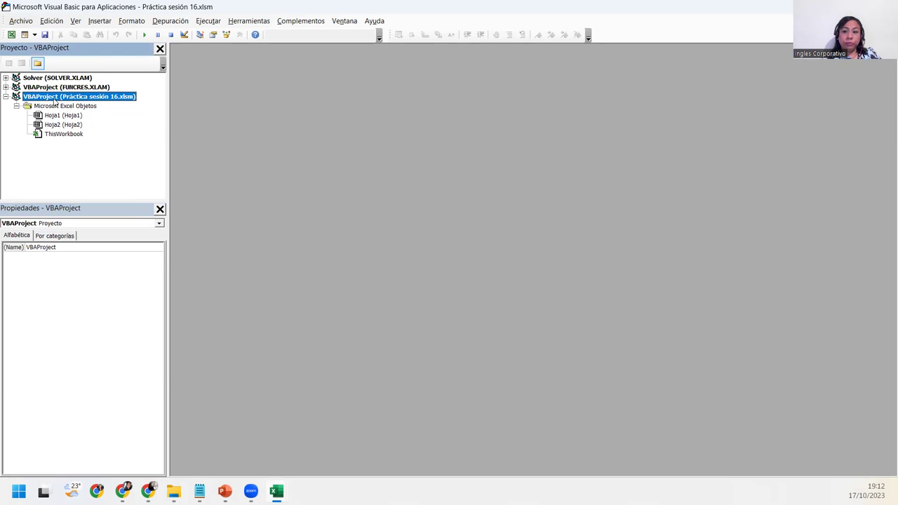
{"action": "left_click", "coordinate": [97, 21]}
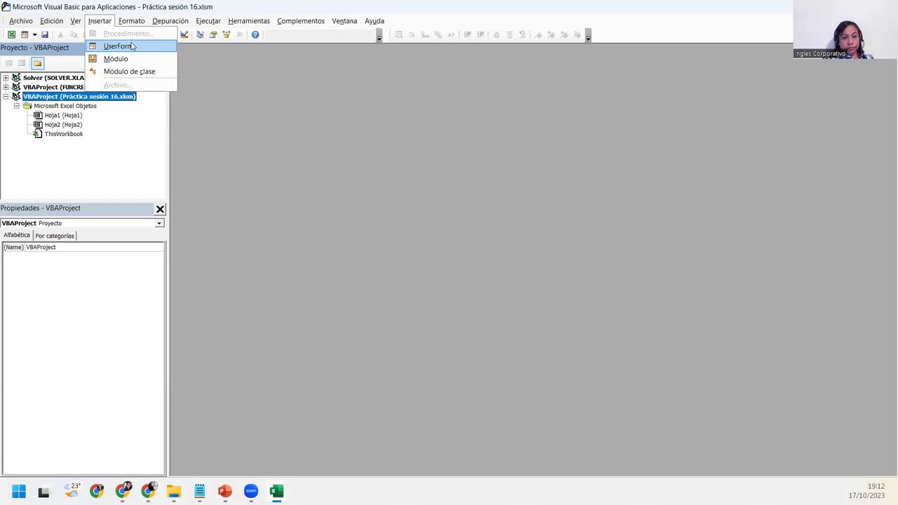
Insert UserForm1 and drag the Cuadro de herramientas window just below the form
{"action": "left_click", "coordinate": [131, 46]}
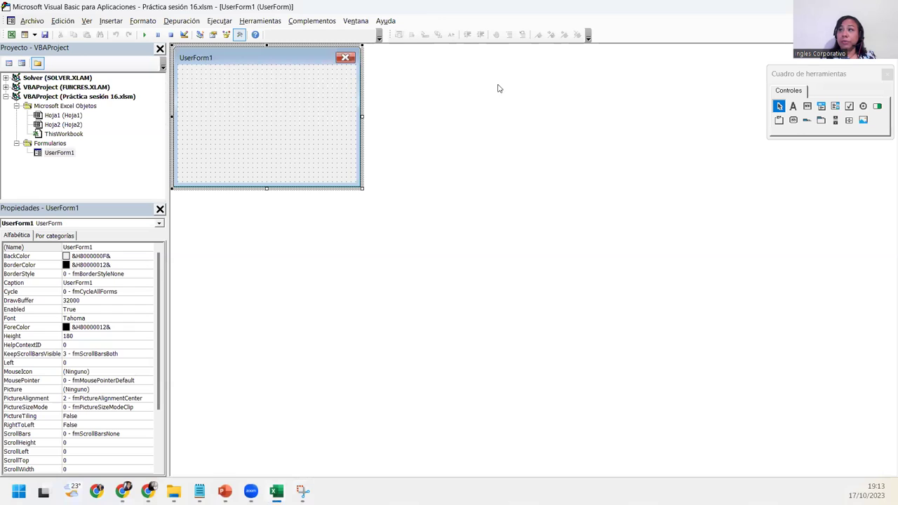
{"action": "left_click", "coordinate": [818, 74]}
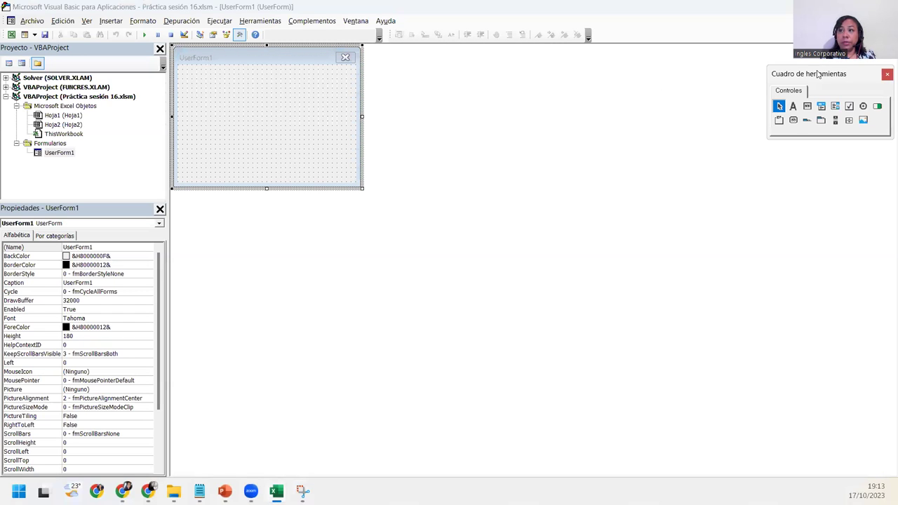
{"action": "left_click_drag", "start_coordinate": [819, 74], "coordinate": [288, 196]}
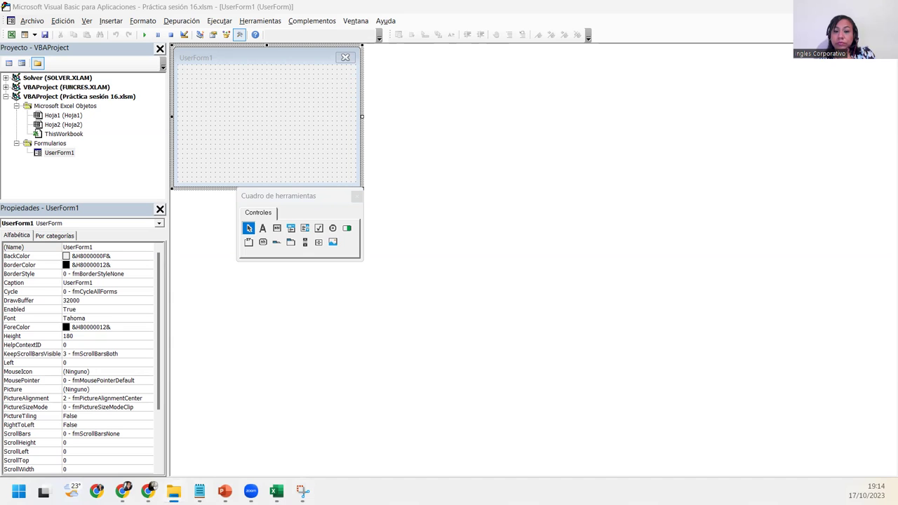
Leave the VBA editor and return to the slide showing the Conversor de temperatura form
{"action": "key", "text": "alt+F11"}
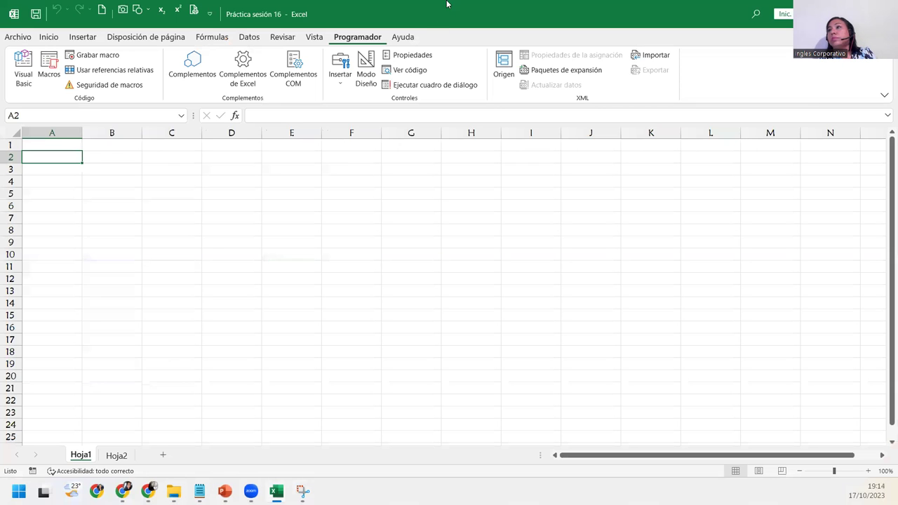
{"action": "key", "text": "alt+F11"}
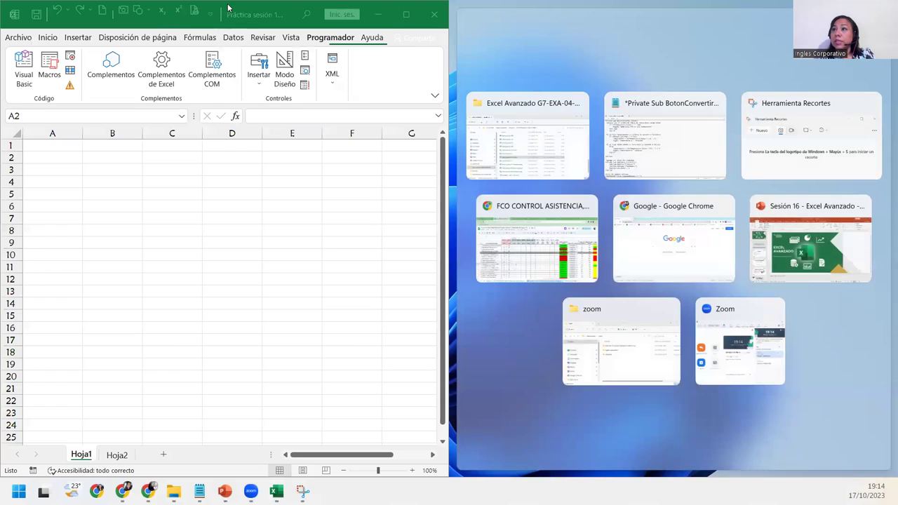
Restore the Excel window and reopen the Visual Basic editor on UserForm1
{"action": "double_click", "coordinate": [228, 7]}
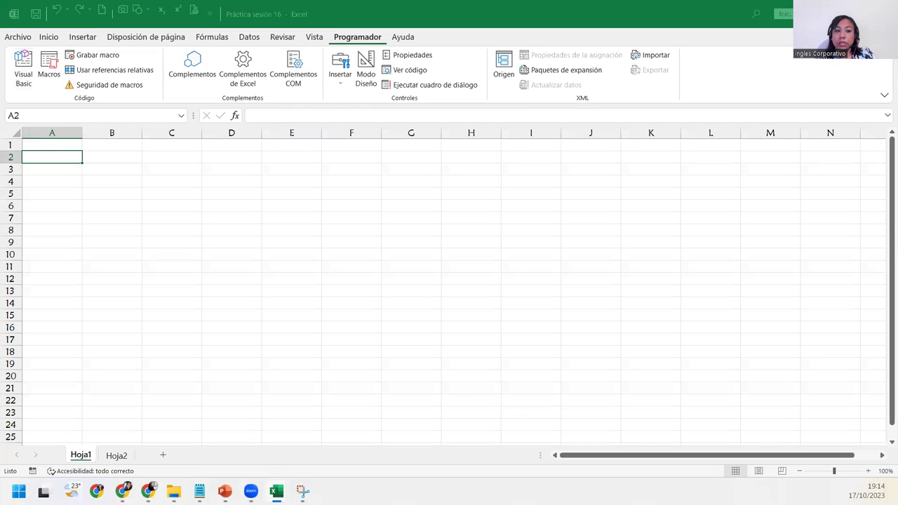
{"action": "key", "text": "alt+F11"}
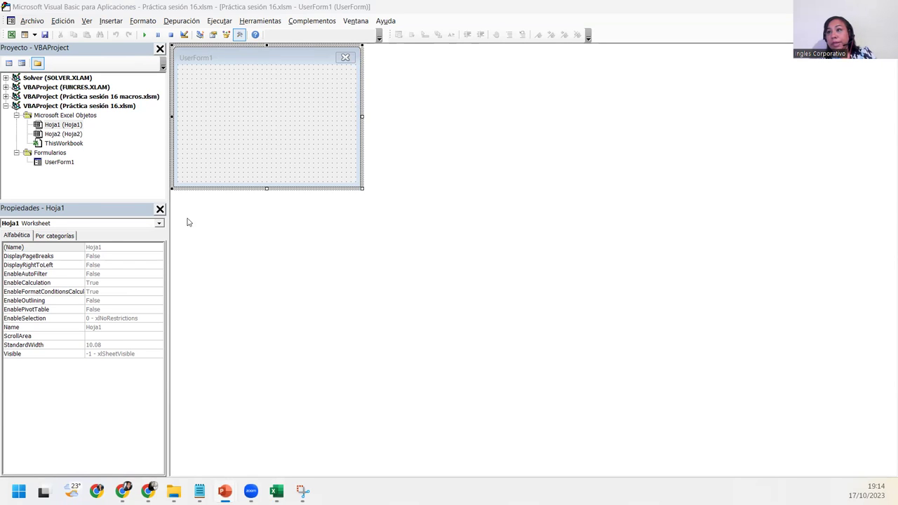
Return UserForm1 from its code window to design view and dock the controls toolbox beside it
{"action": "left_click", "coordinate": [294, 161]}
{"action": "double_click", "coordinate": [294, 161]}
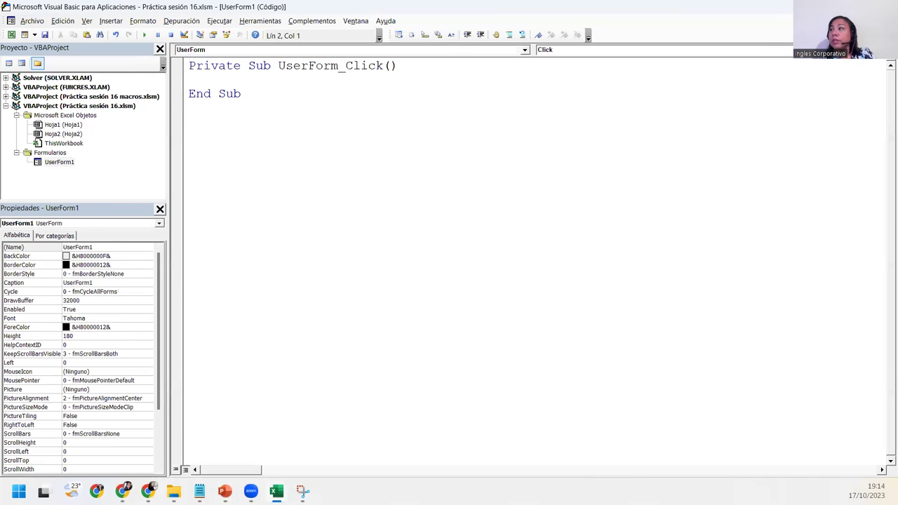
{"action": "key", "text": "shift+F7"}
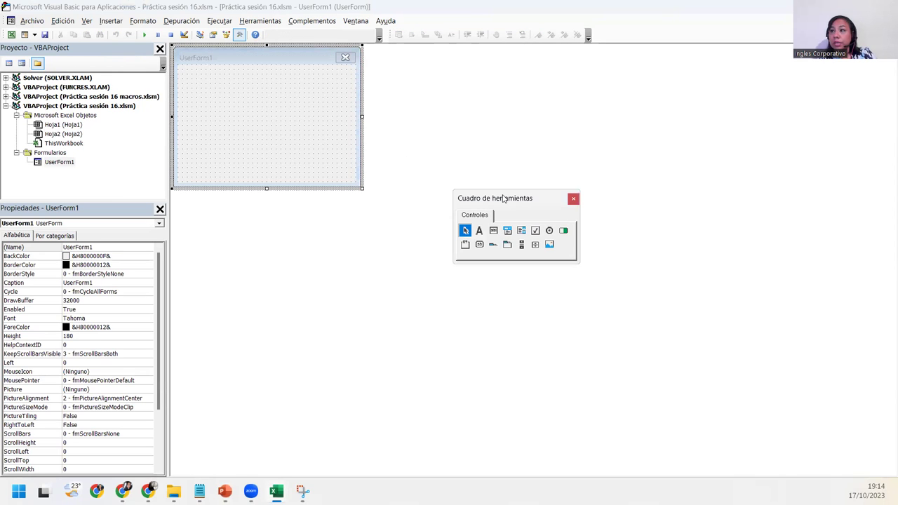
{"action": "left_click_drag", "start_coordinate": [503, 200], "coordinate": [344, 159]}
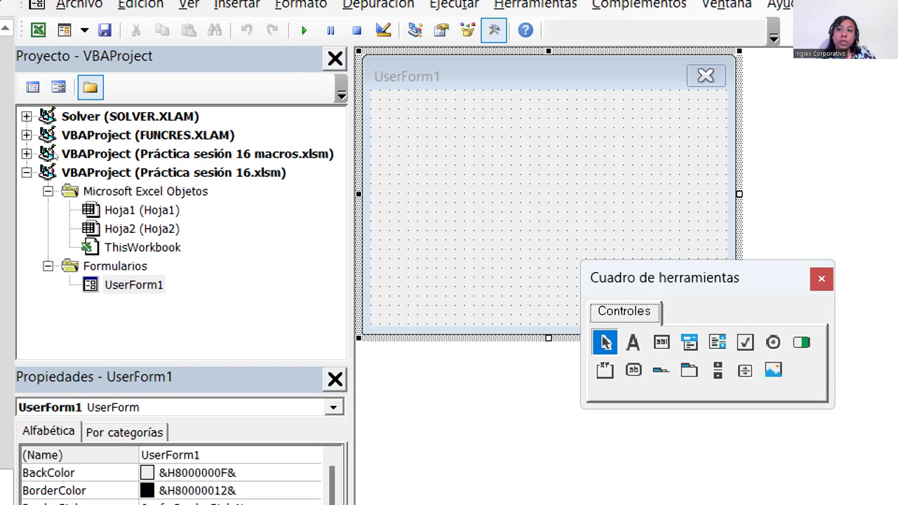
{"action": "key", "text": "ctrl+r"}
{"action": "key", "text": "Down"}
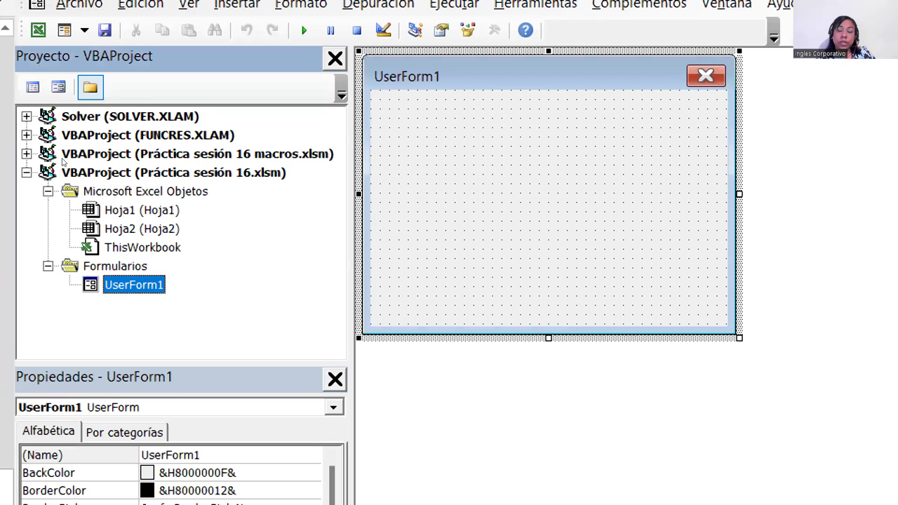
{"action": "key", "text": "shift+F7"}
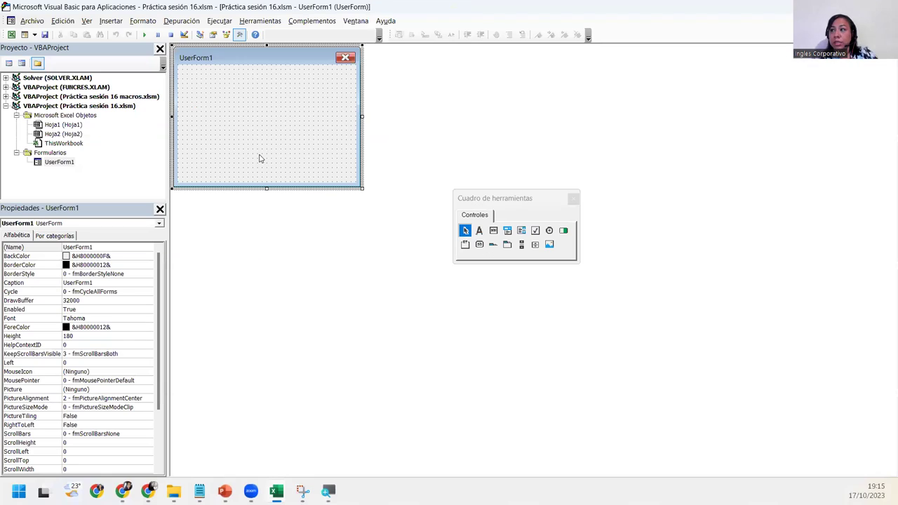
{"action": "left_click_drag", "start_coordinate": [483, 205], "coordinate": [277, 166]}
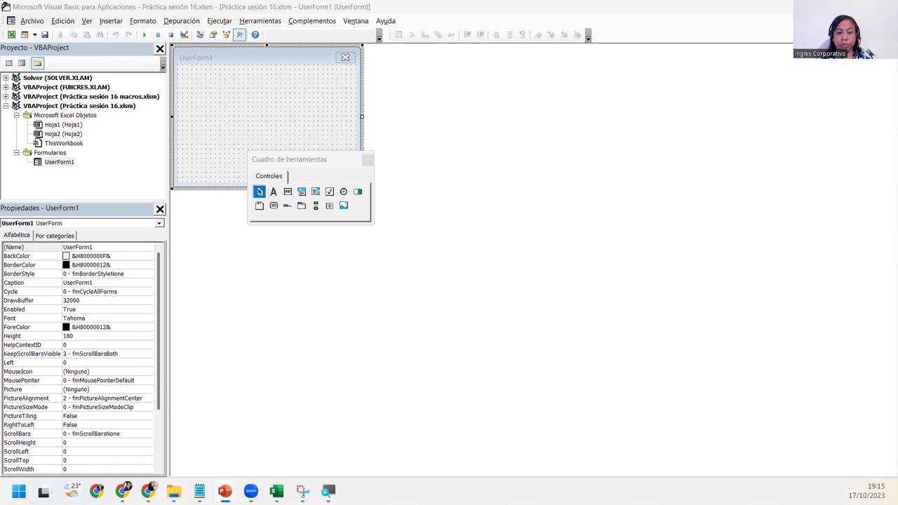
With the UserForm1 designer active, pick the Label (A) tool from the Cuadro de herramientas
{"action": "left_click", "coordinate": [225, 90]}
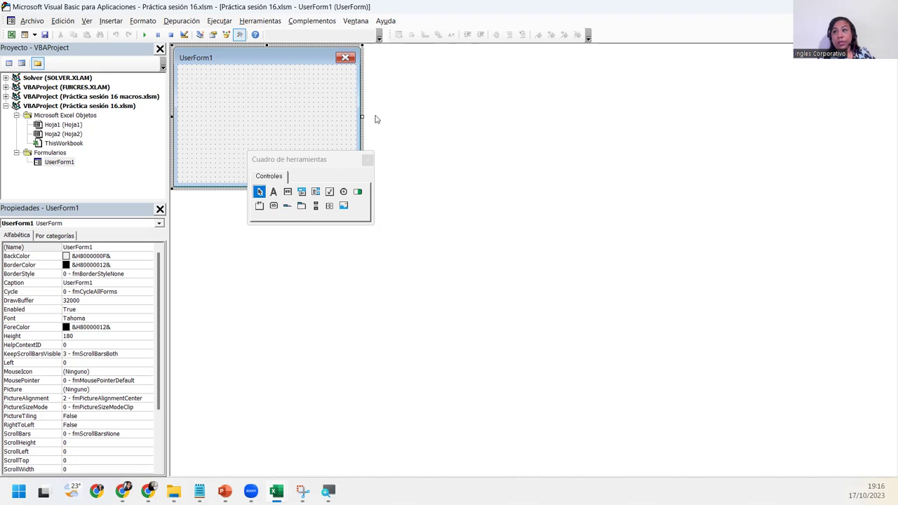
{"action": "left_click", "coordinate": [274, 193]}
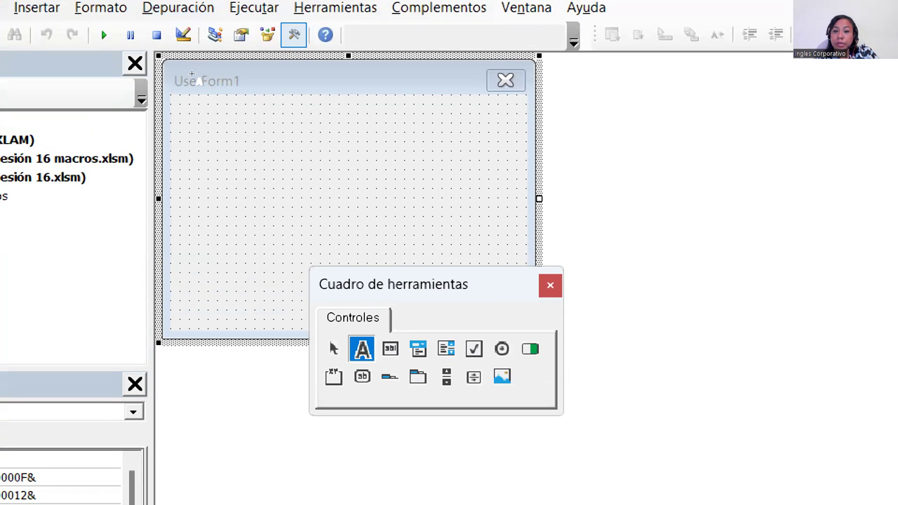
Drop a Label1 control near the top-left corner of UserForm1
{"action": "left_click", "coordinate": [195, 110]}
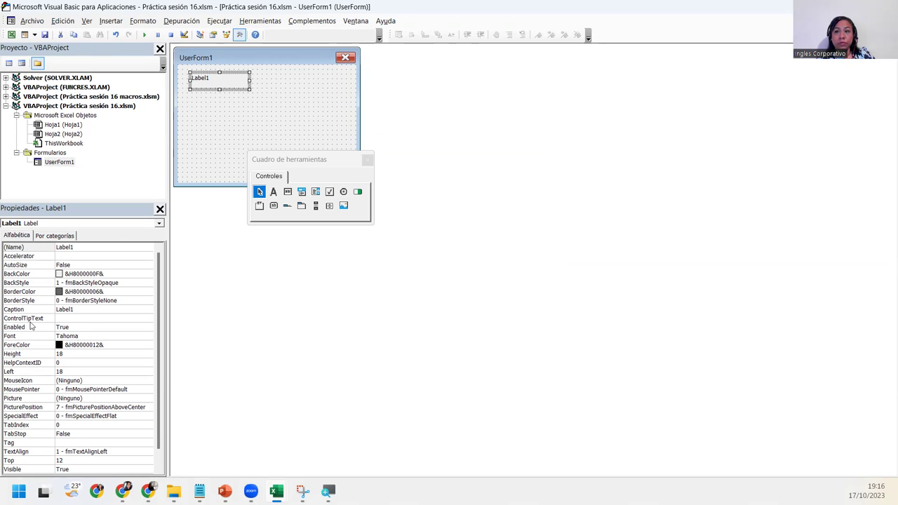
Change Label1's Caption property to 'Temperatura'
{"action": "left_click", "coordinate": [88, 318]}
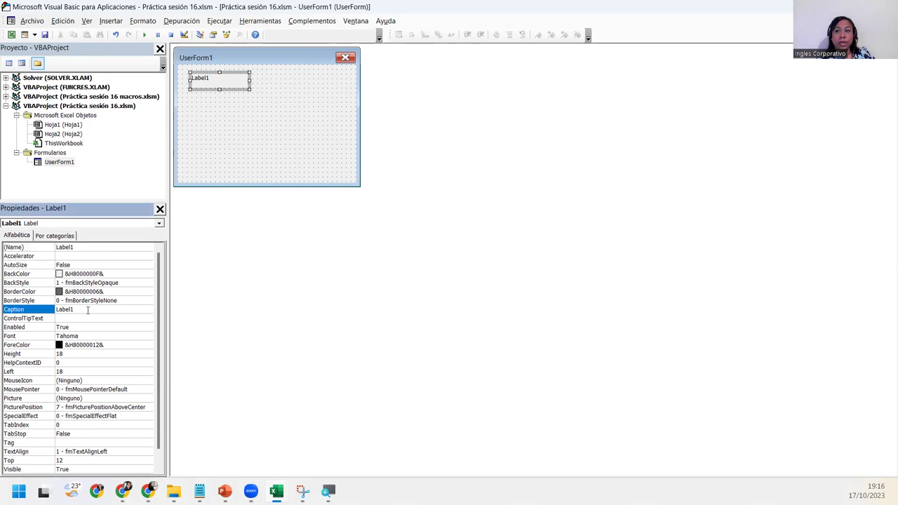
{"action": "left_click", "coordinate": [88, 309]}
{"action": "double_click", "coordinate": [88, 309]}
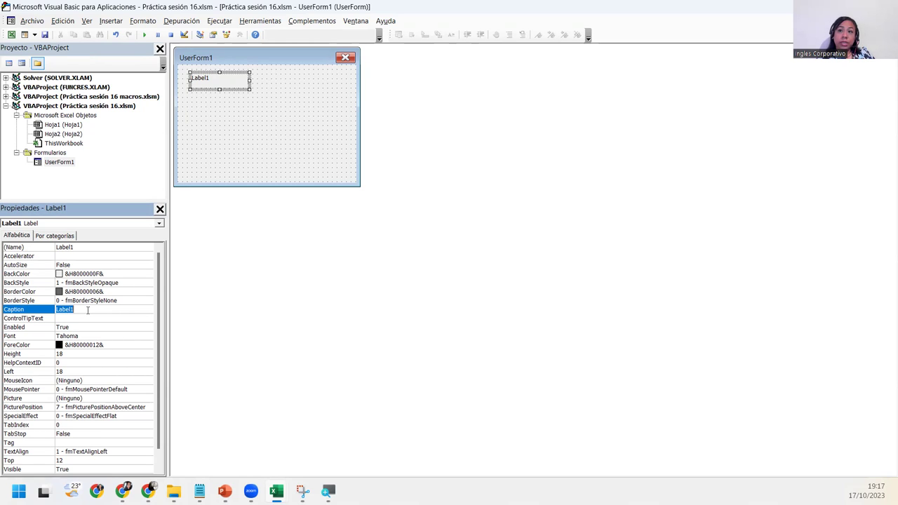
{"action": "type", "text": "Temperat"}
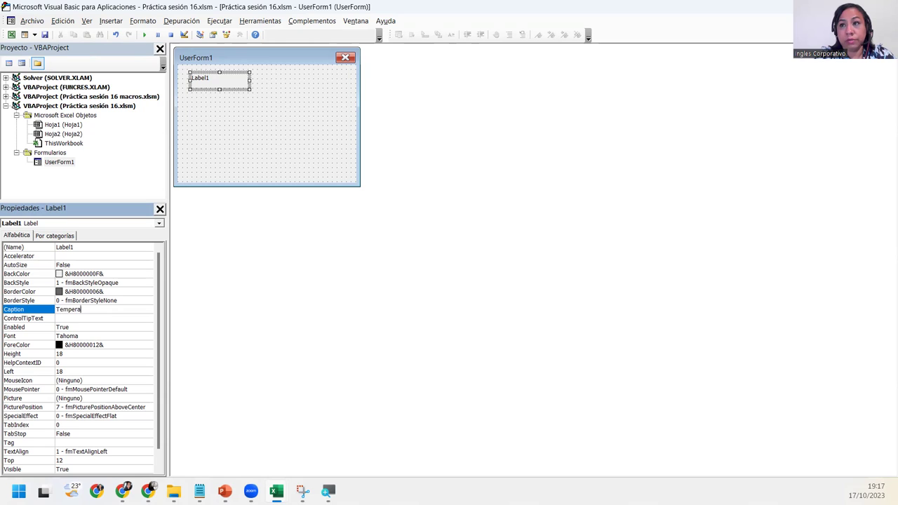
{"action": "type", "text": "ura"}
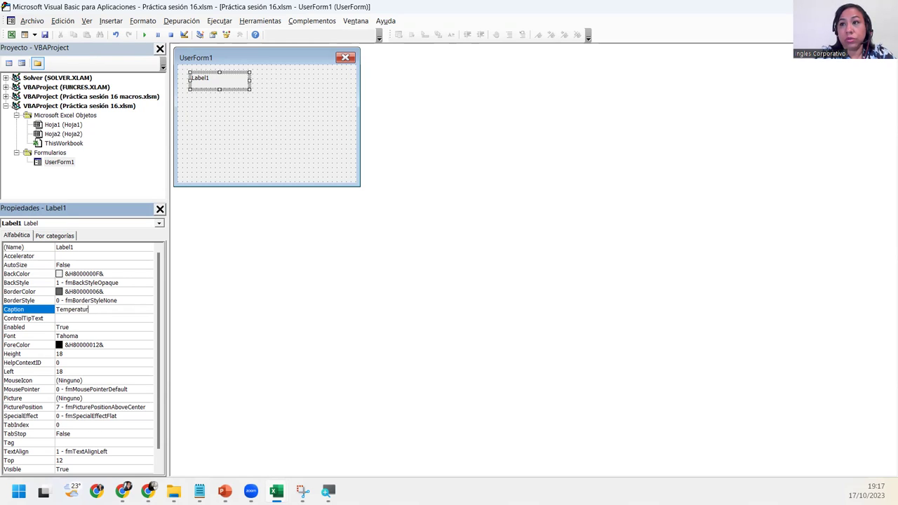
{"action": "key", "text": "Return"}
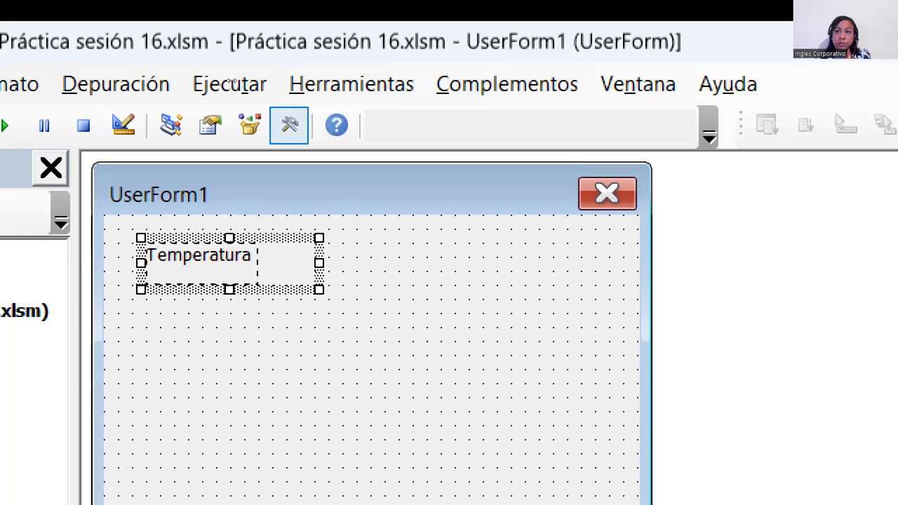
Shrink the Temperatura label to fit its text and nudge it one grid step left
{"action": "key", "text": "Escape"}
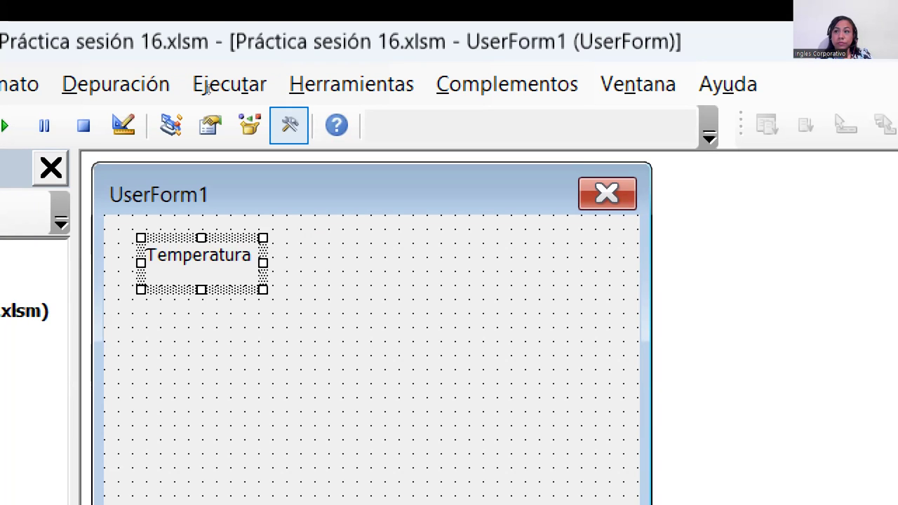
{"action": "key", "text": "Escape"}
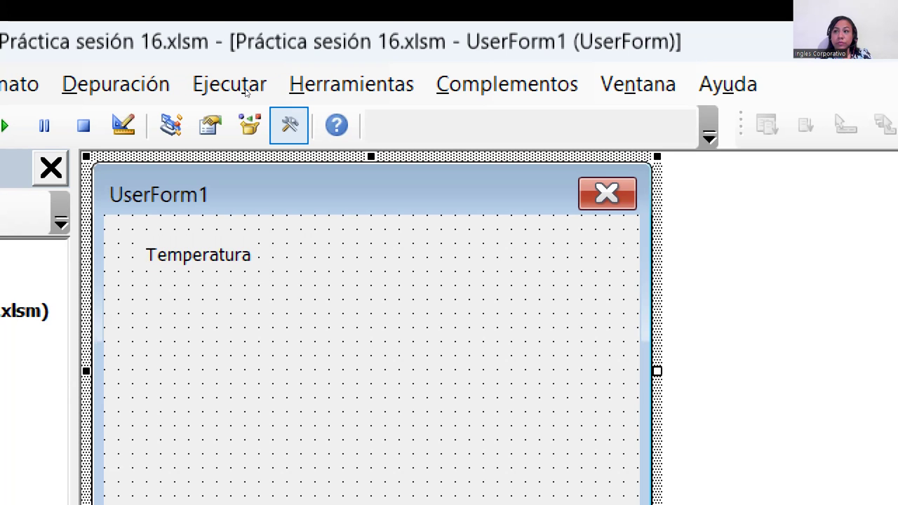
{"action": "key", "text": "Tab"}
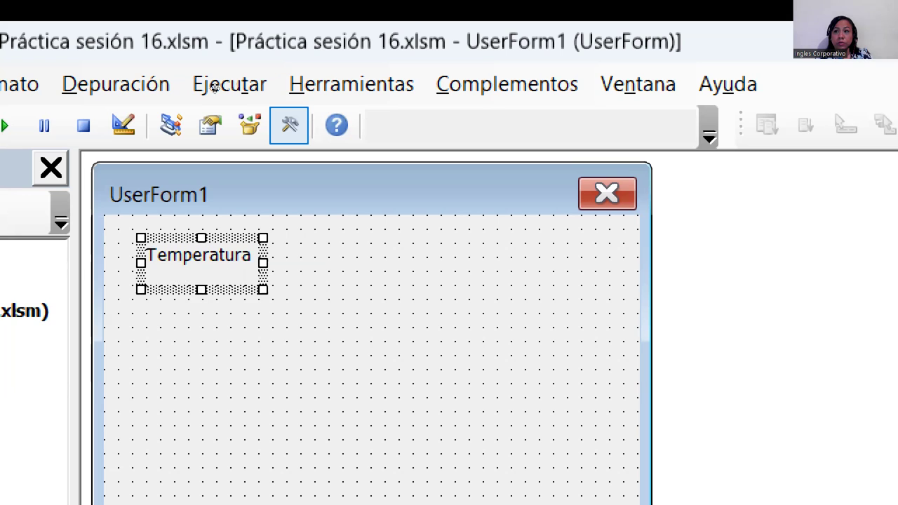
{"action": "key", "text": "Escape"}
{"action": "key", "text": "Tab"}
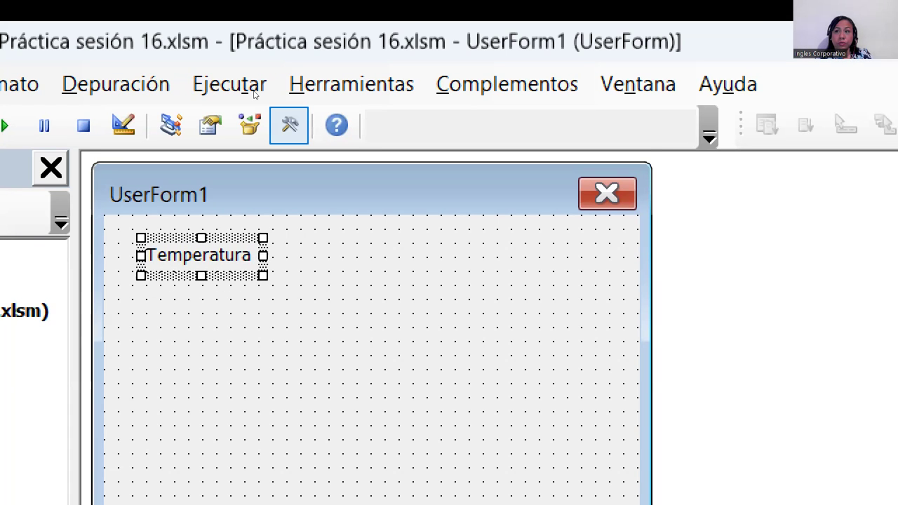
{"action": "key", "text": "Escape"}
{"action": "key", "text": "Tab"}
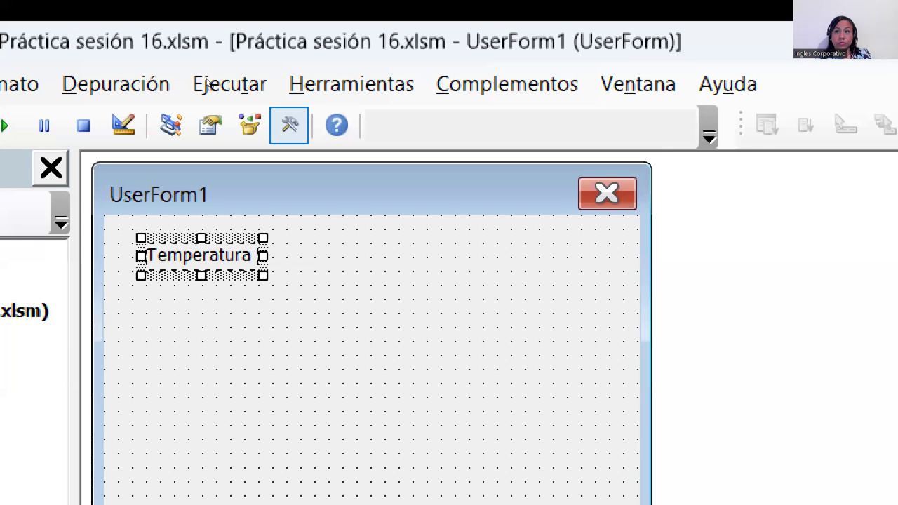
{"action": "key", "text": "Left"}
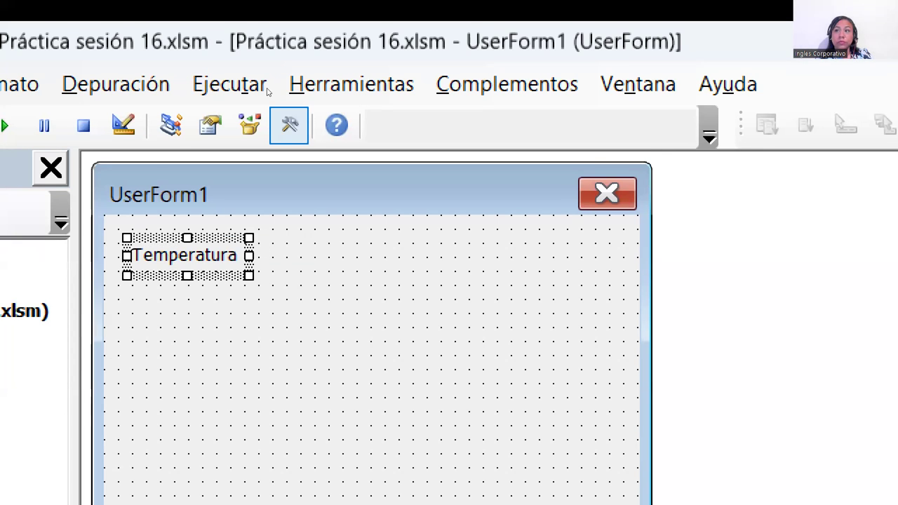
{"action": "key", "text": "Escape"}
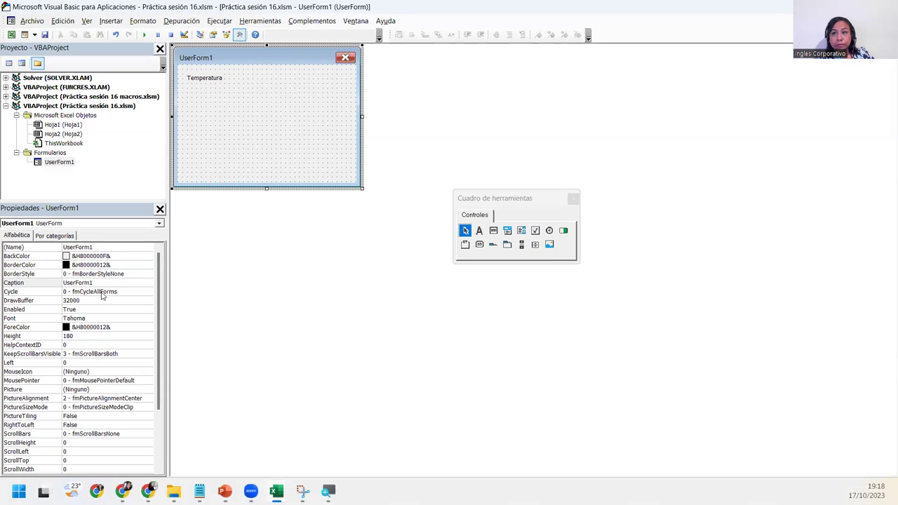
{"action": "left_click", "coordinate": [219, 80]}
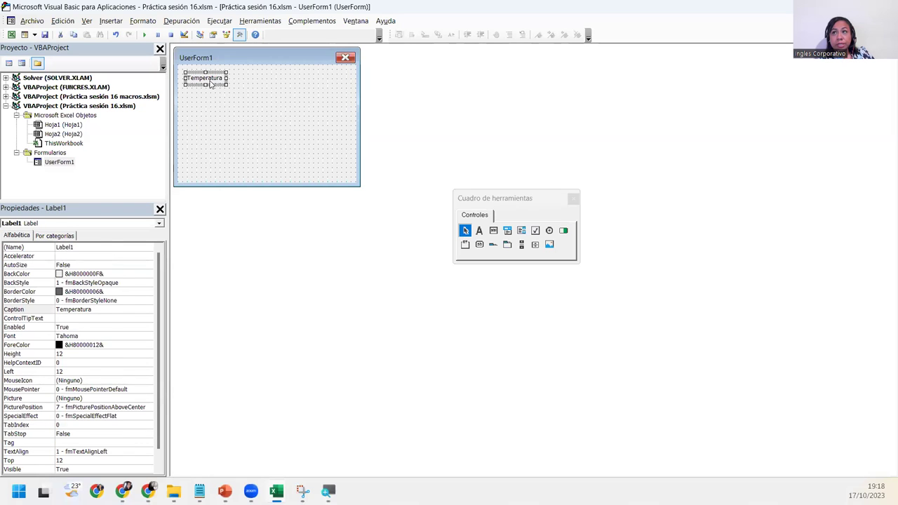
{"action": "left_click", "coordinate": [205, 79]}
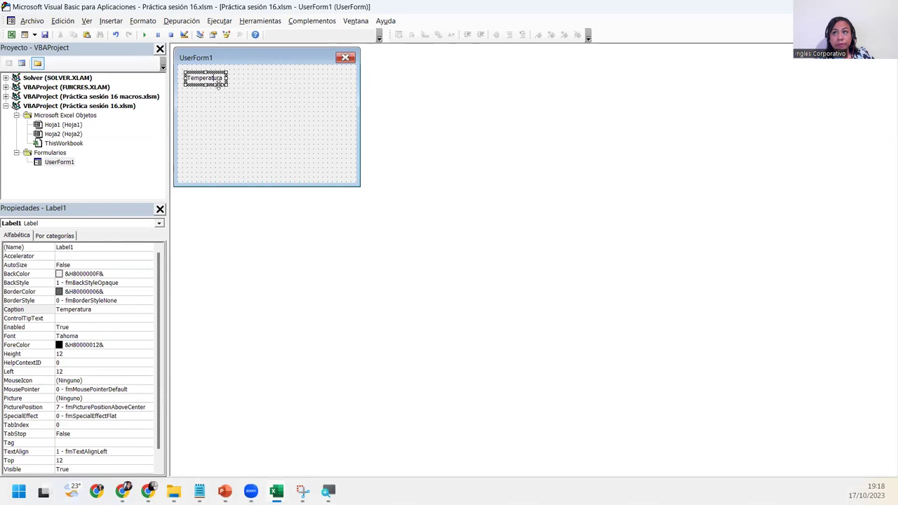
{"action": "left_click", "coordinate": [220, 85]}
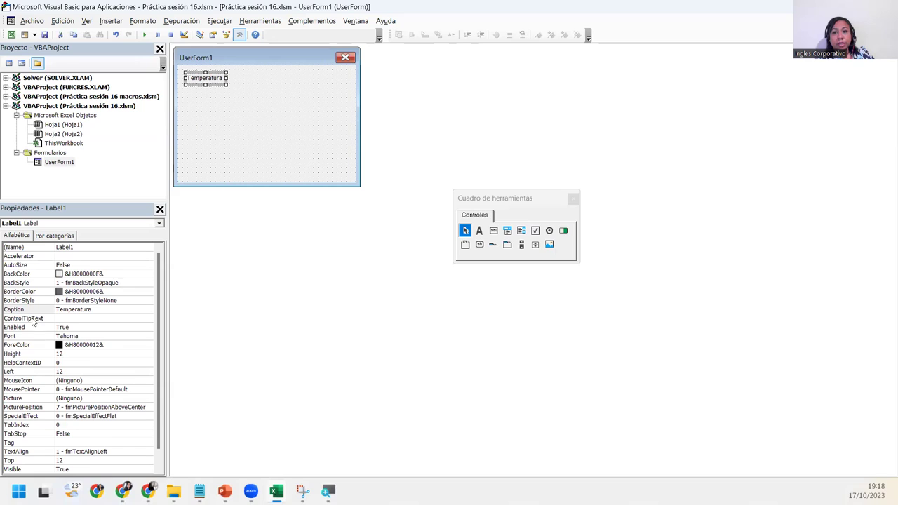
{"action": "left_click", "coordinate": [108, 310]}
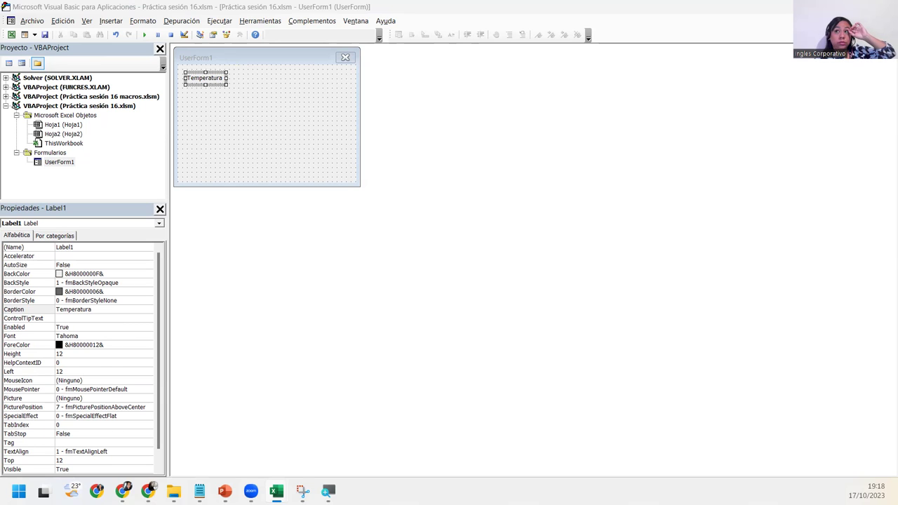
{"action": "left_click", "coordinate": [255, 141]}
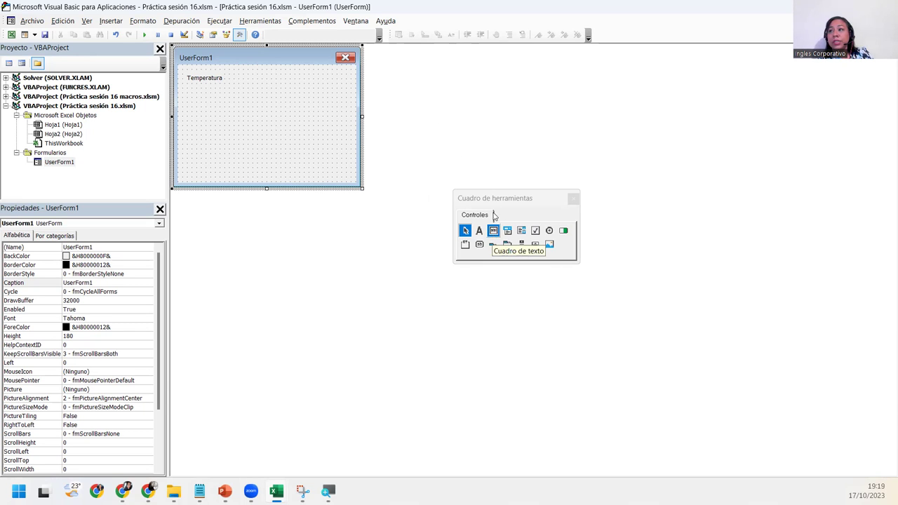
Move the Toolbox beside the form, then add a narrow TextBox next to the Temperatura label
{"action": "left_click_drag", "start_coordinate": [495, 199], "coordinate": [387, 80]}
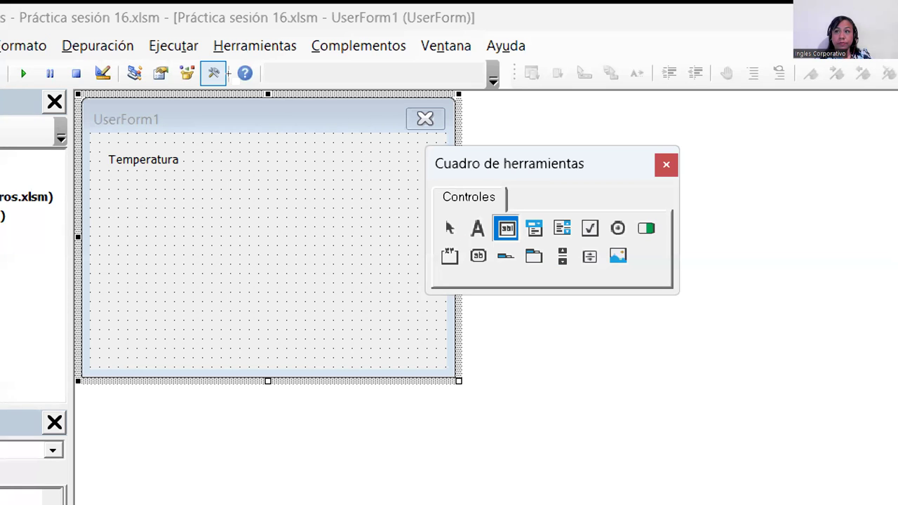
{"action": "left_click", "coordinate": [194, 153]}
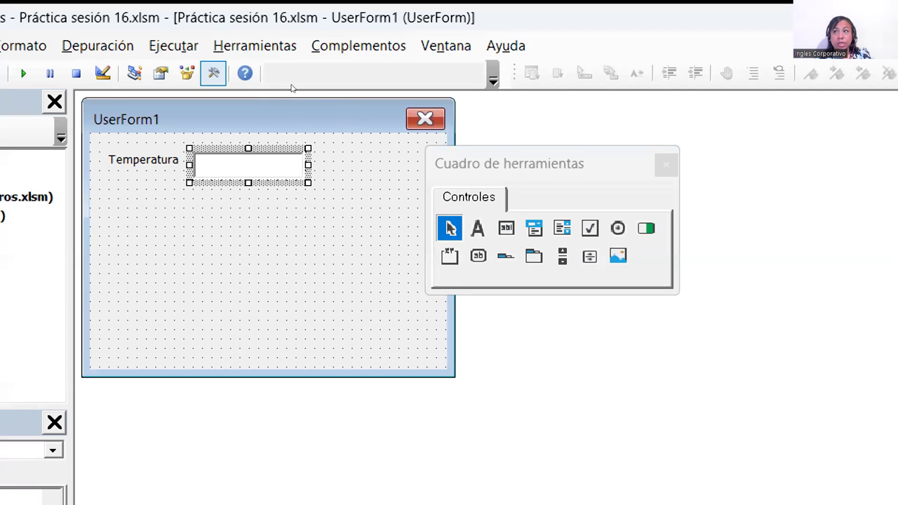
{"action": "left_click_drag", "start_coordinate": [283, 80], "coordinate": [257, 80]}
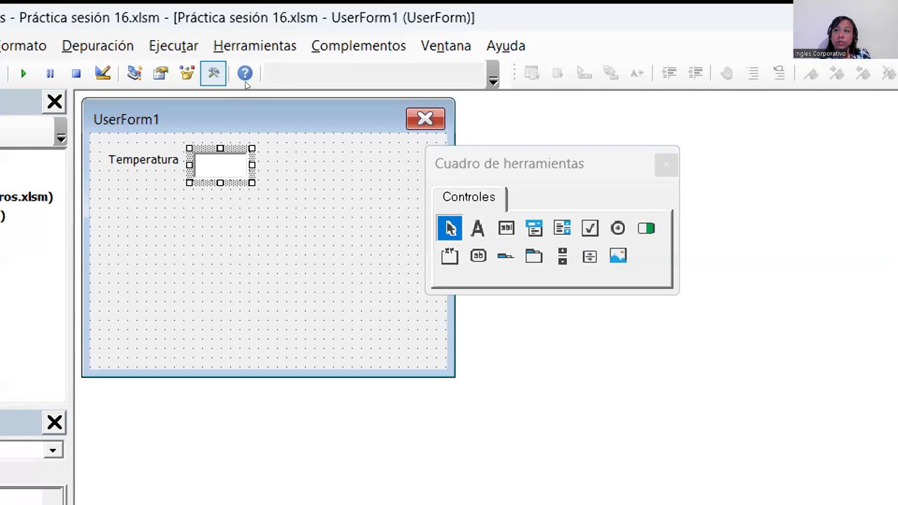
{"action": "left_click_drag", "start_coordinate": [246, 83], "coordinate": [249, 84]}
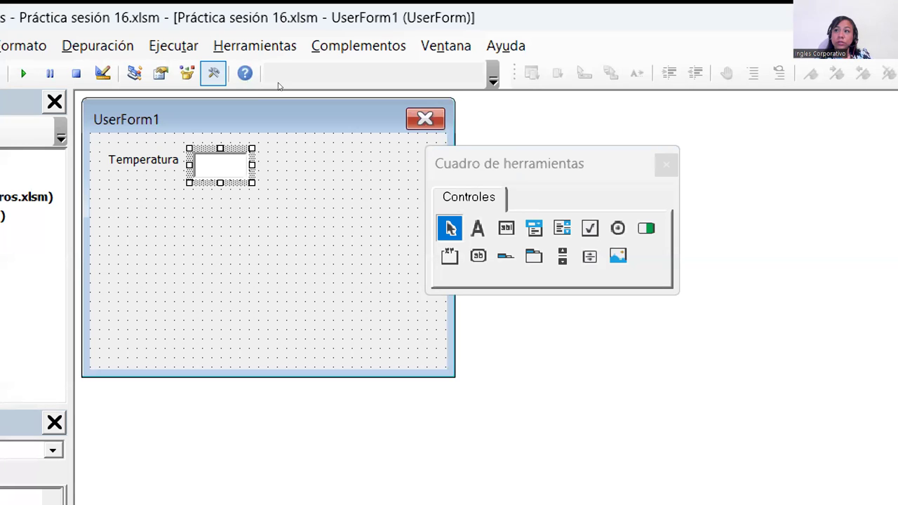
{"action": "left_click", "coordinate": [314, 117]}
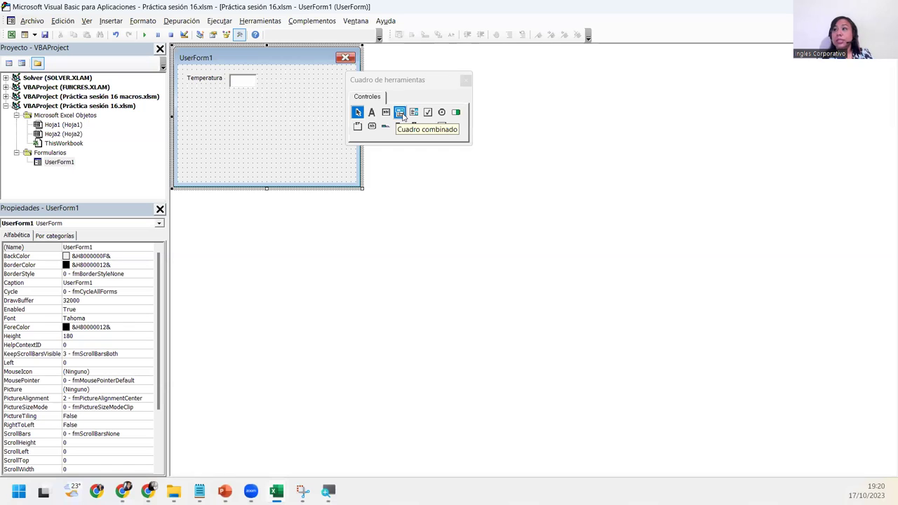
Add a ComboBox right of the text box and shift the Toolbox clear of the form
{"action": "left_click", "coordinate": [401, 114]}
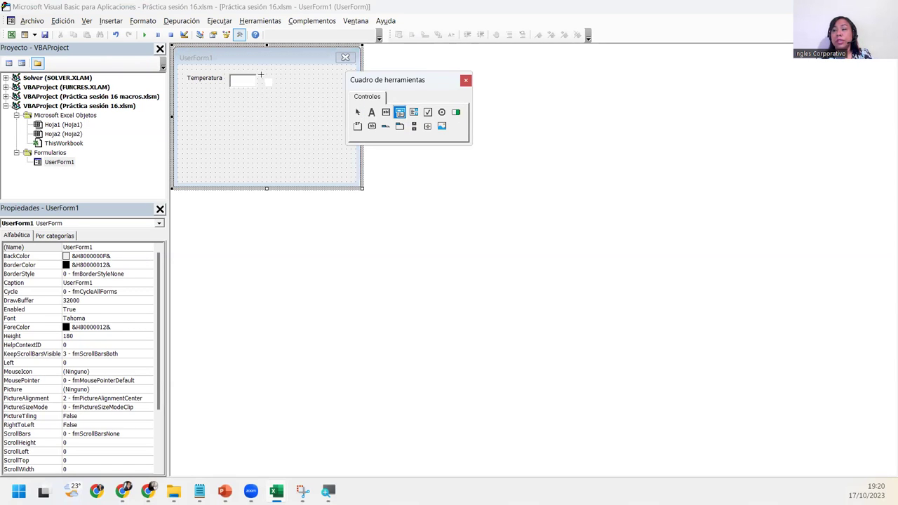
{"action": "left_click", "coordinate": [261, 74]}
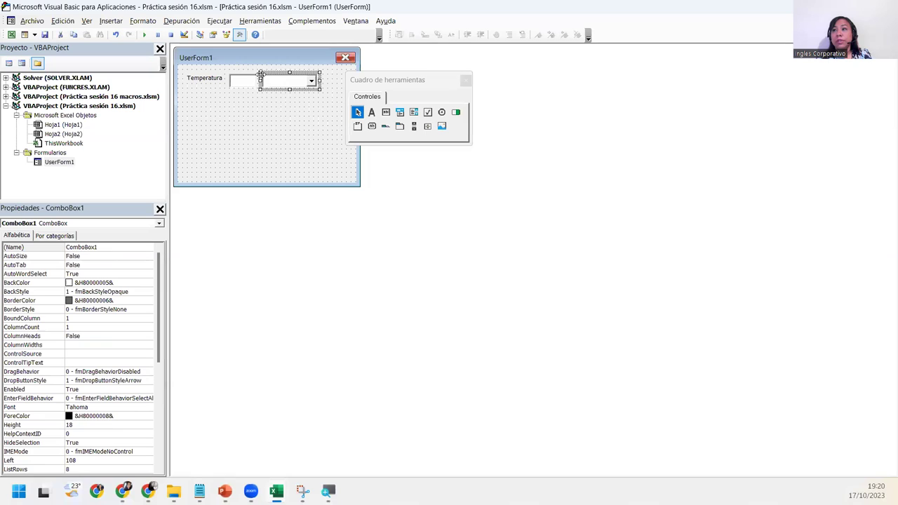
{"action": "left_click", "coordinate": [287, 106]}
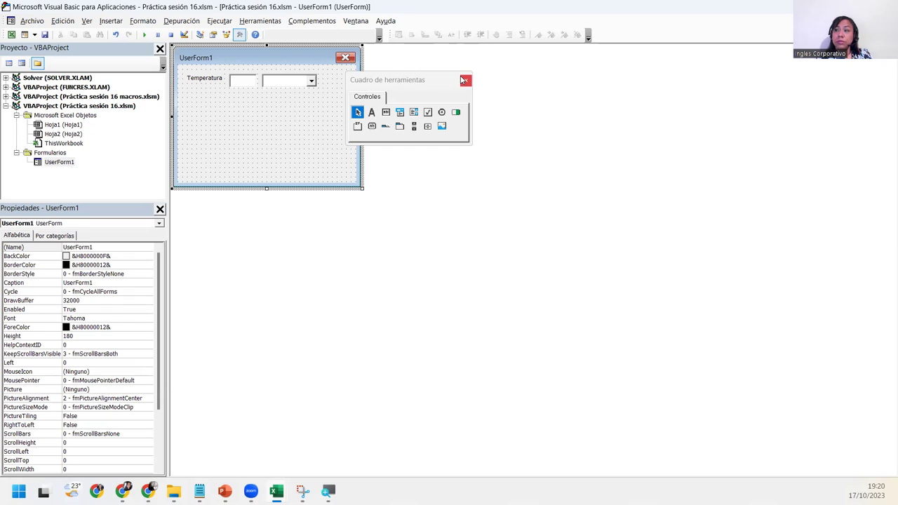
{"action": "left_click_drag", "start_coordinate": [394, 82], "coordinate": [412, 83]}
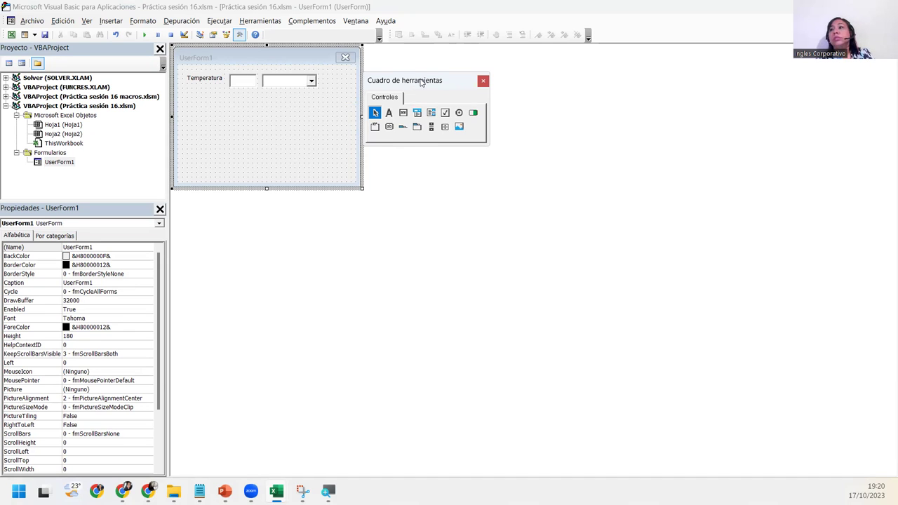
{"action": "left_click_drag", "start_coordinate": [421, 83], "coordinate": [452, 82]}
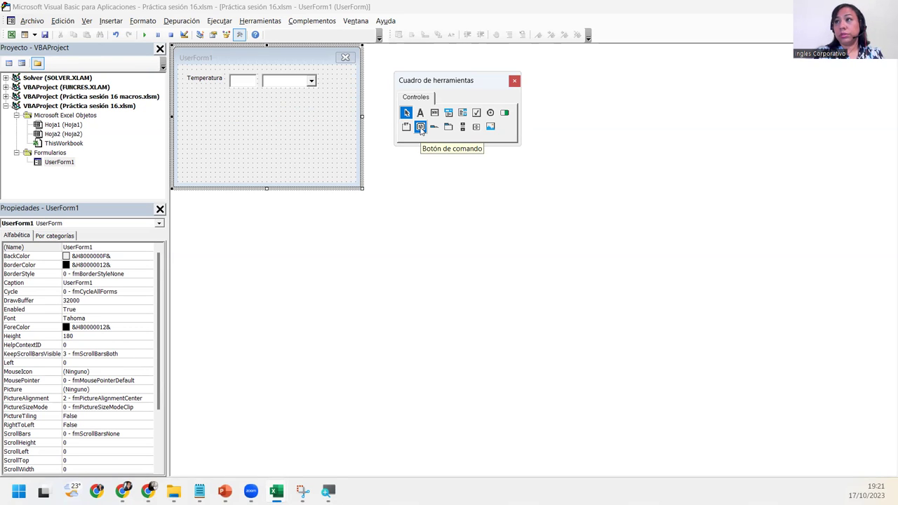
Place a CommandButton right of the combo box and move the Toolbox below the form
{"action": "left_click", "coordinate": [421, 128]}
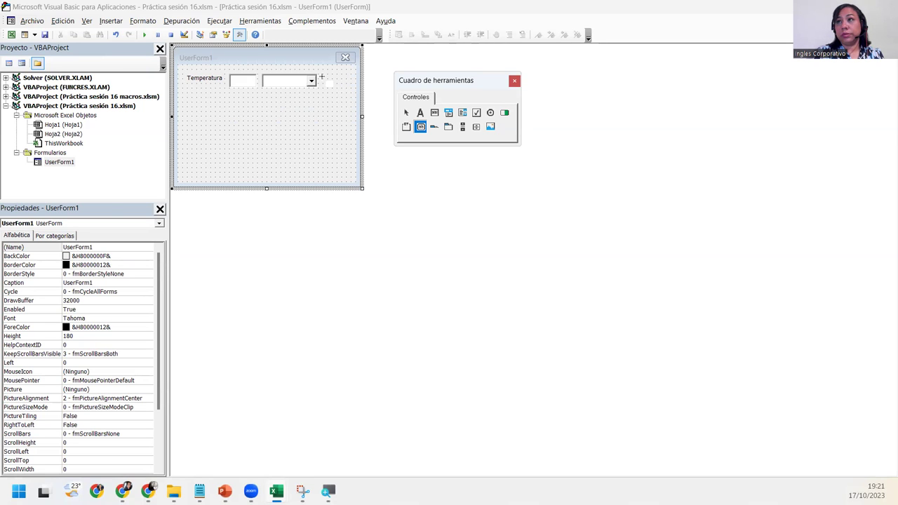
{"action": "left_click", "coordinate": [322, 76]}
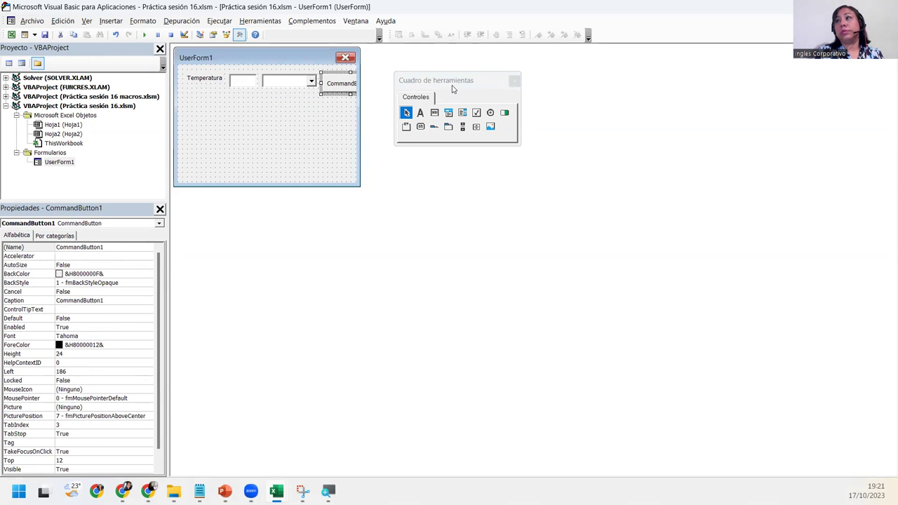
{"action": "left_click", "coordinate": [452, 89]}
{"action": "left_click_drag", "start_coordinate": [451, 80], "coordinate": [380, 230]}
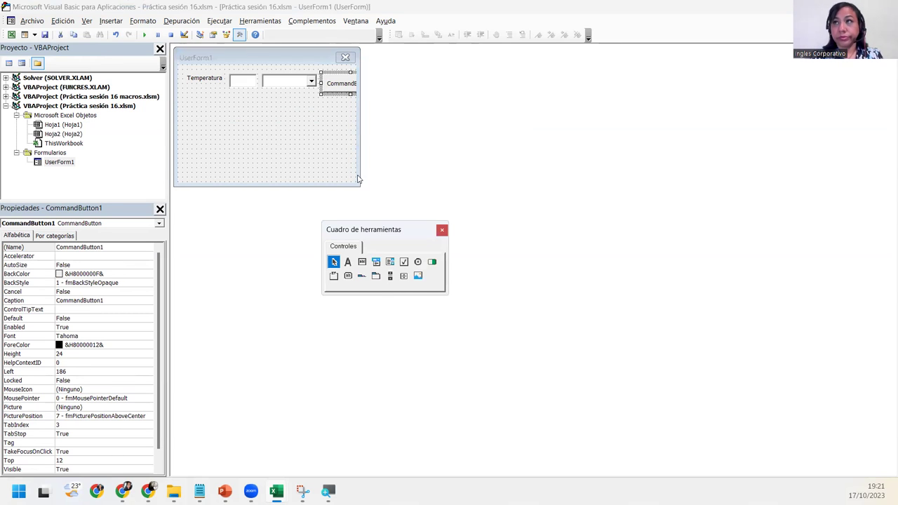
Widen UserForm1 so CommandButton1 fits fully inside it
{"action": "left_click", "coordinate": [323, 140]}
{"action": "left_click", "coordinate": [334, 91]}
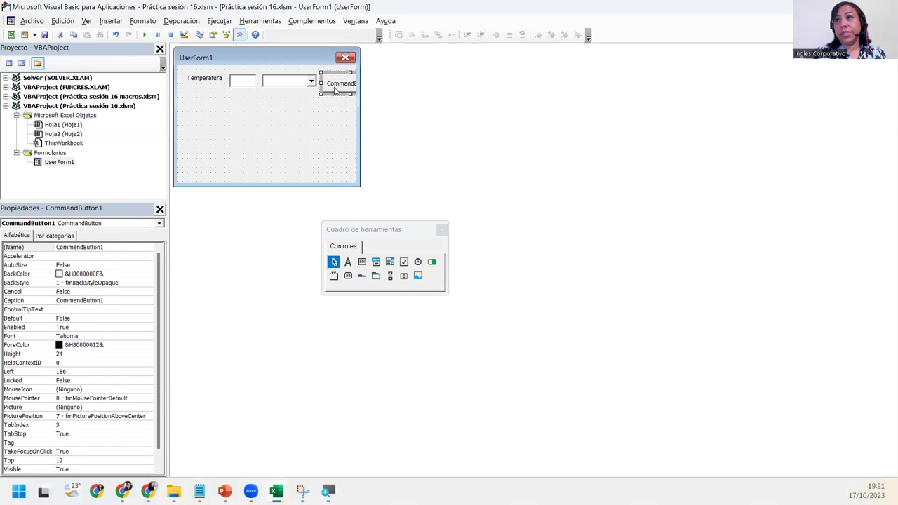
{"action": "left_click", "coordinate": [341, 117]}
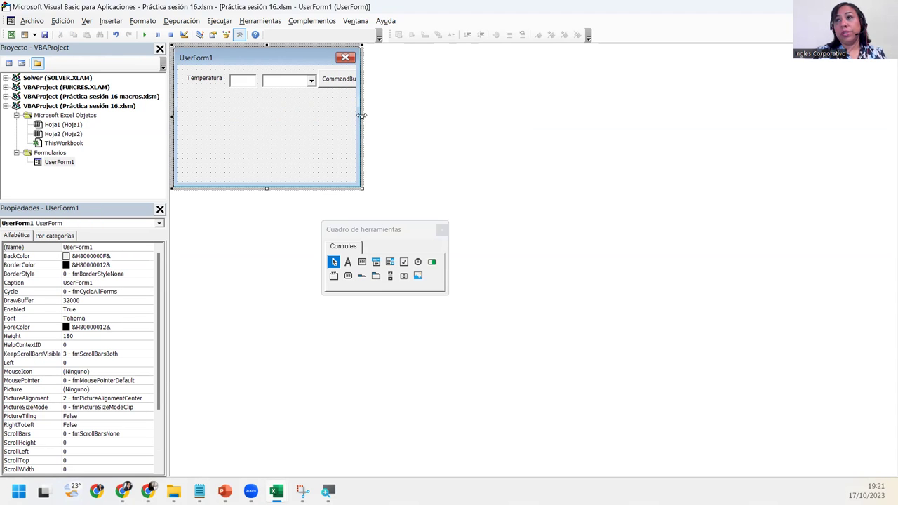
{"action": "left_click_drag", "start_coordinate": [361, 115], "coordinate": [395, 117]}
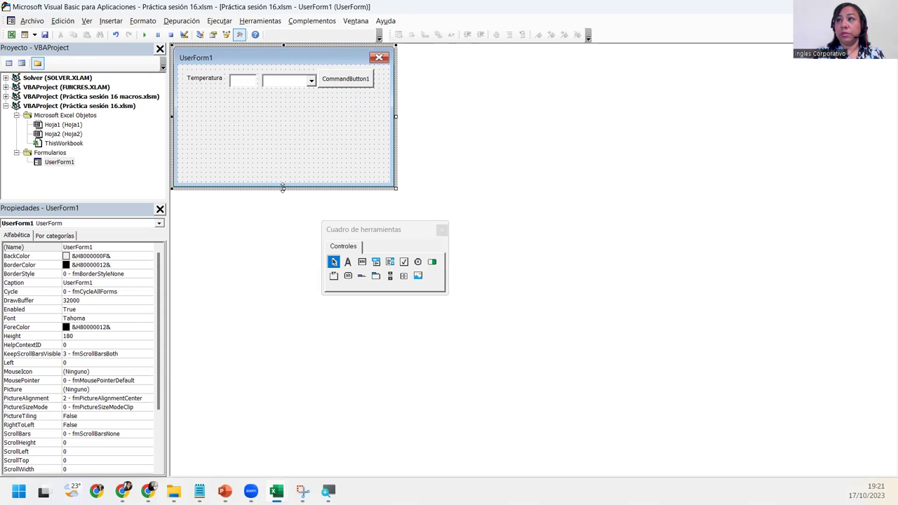
Shorten the form to height 99 and lower the whole row of controls
{"action": "left_click_drag", "start_coordinate": [283, 188], "coordinate": [283, 125]}
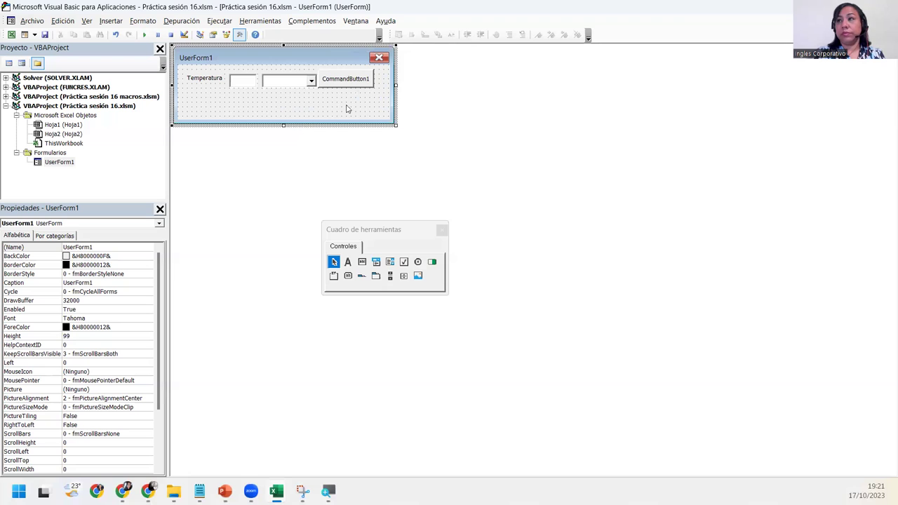
{"action": "mouse_move", "coordinate": [381, 103]}
{"action": "left_mouse_down"}
{"action": "mouse_move", "coordinate": [184, 69]}
{"action": "mouse_move", "coordinate": [194, 90]}
{"action": "left_mouse_up"}
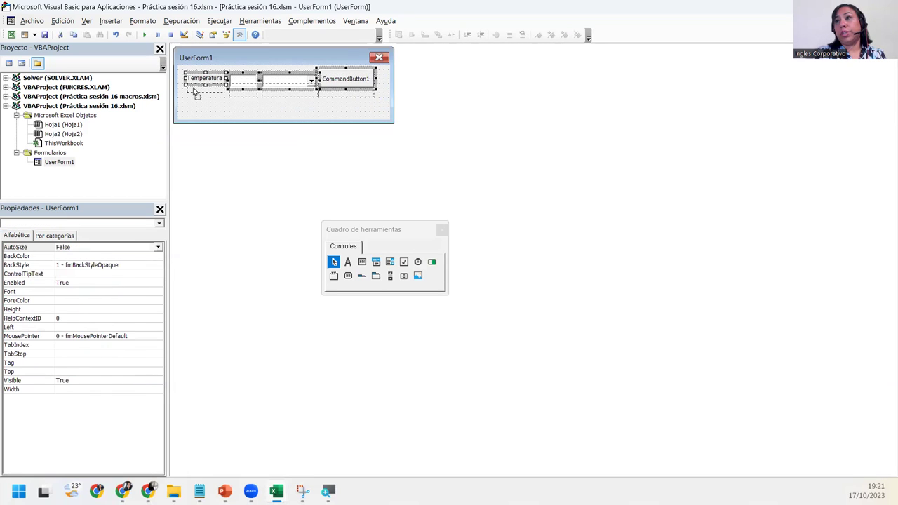
{"action": "left_click", "coordinate": [286, 110]}
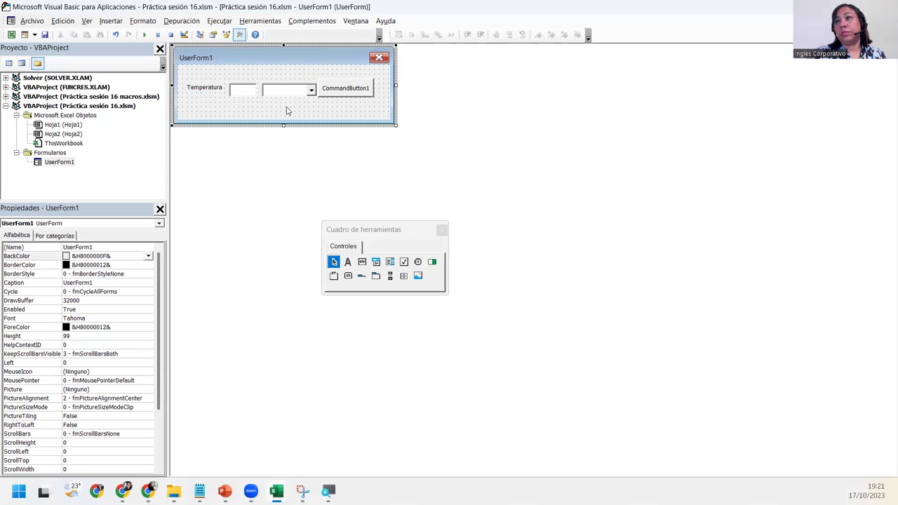
Nudge CommandButton1 right and adjust the combo box so the row lines up
{"action": "left_click", "coordinate": [342, 94]}
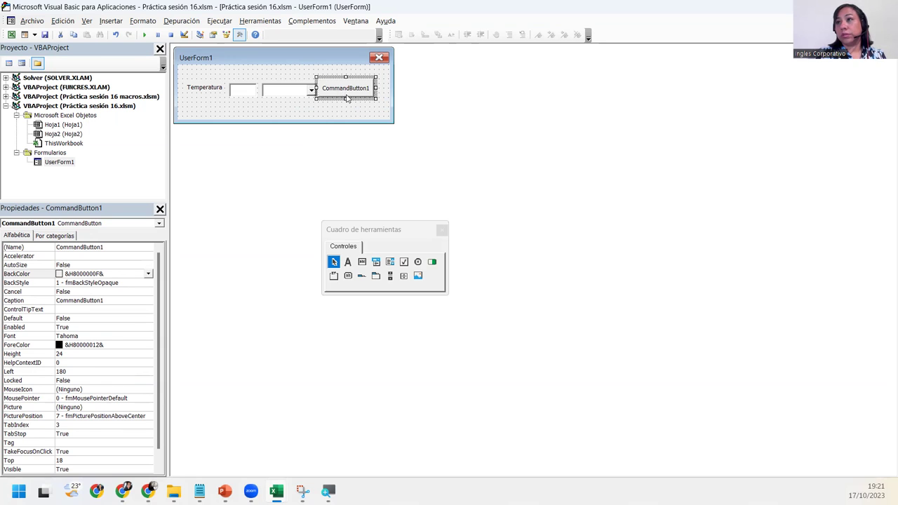
{"action": "left_click", "coordinate": [346, 109]}
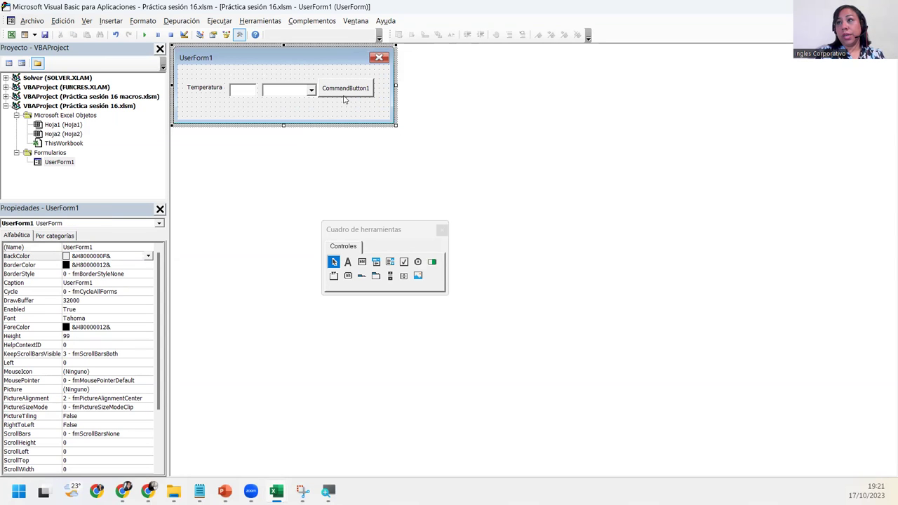
{"action": "left_click", "coordinate": [344, 97]}
{"action": "left_click", "coordinate": [327, 106]}
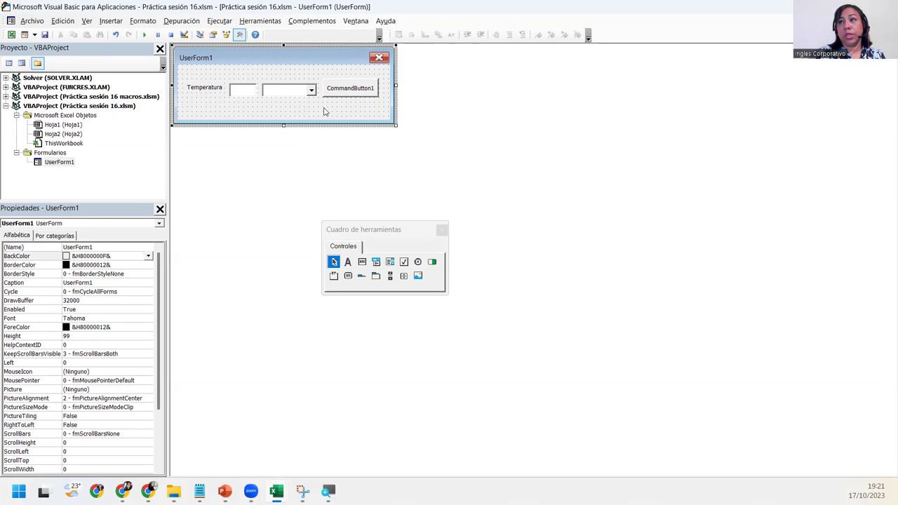
{"action": "left_click", "coordinate": [313, 91]}
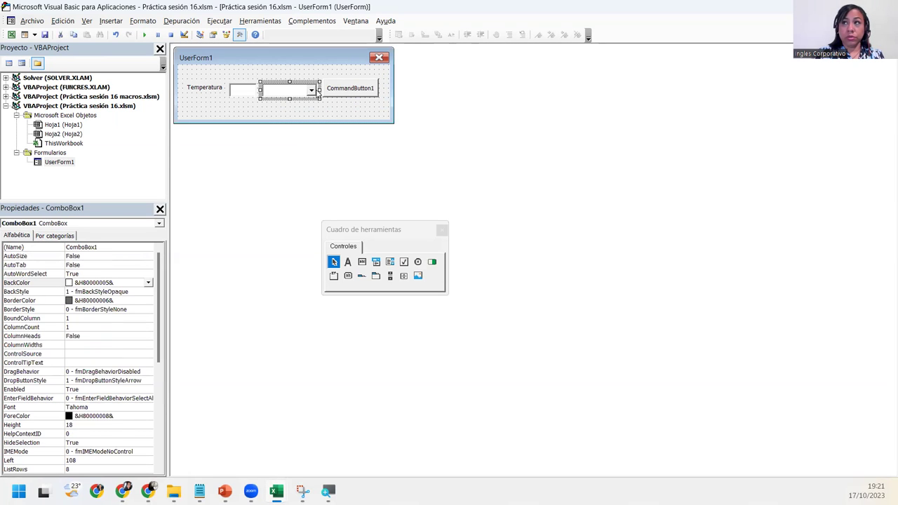
{"action": "left_click", "coordinate": [328, 102]}
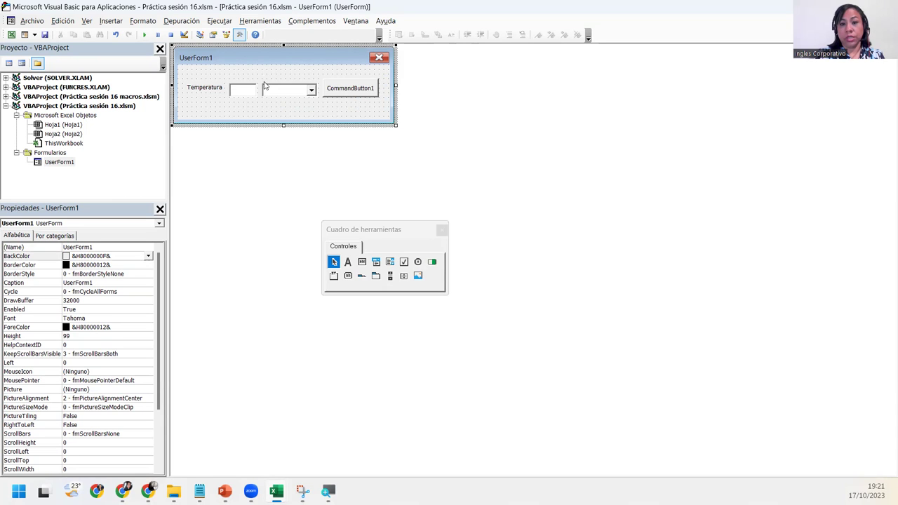
{"action": "left_click", "coordinate": [251, 90]}
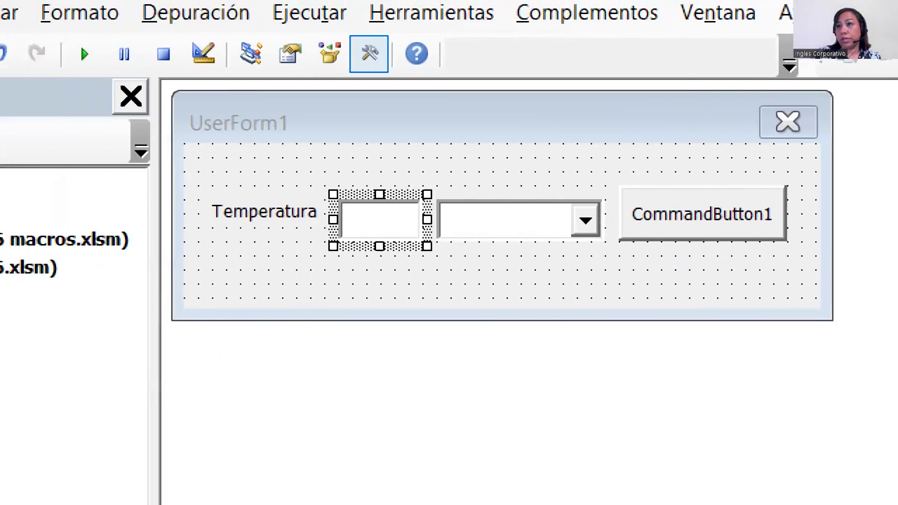
{"action": "left_click", "coordinate": [215, 109]}
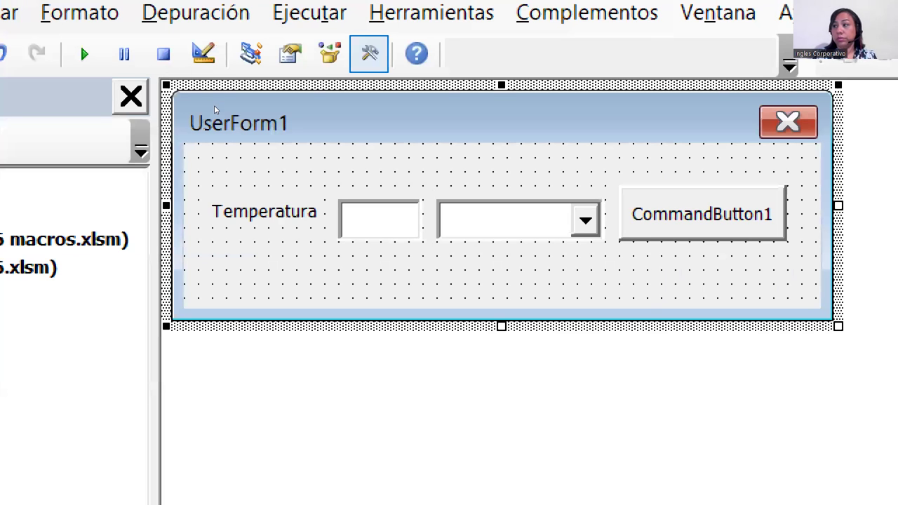
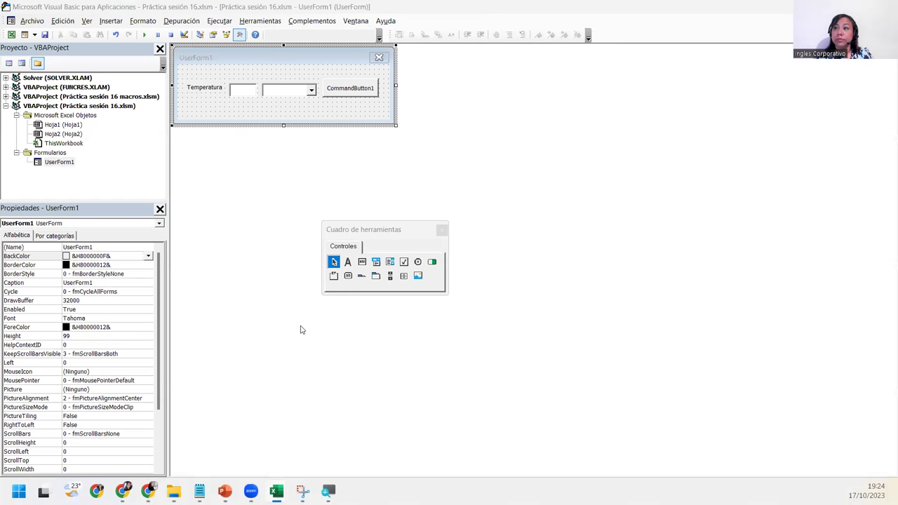
Add a label below Temperatura whose Caption is the author's full name
{"action": "left_click", "coordinate": [348, 264]}
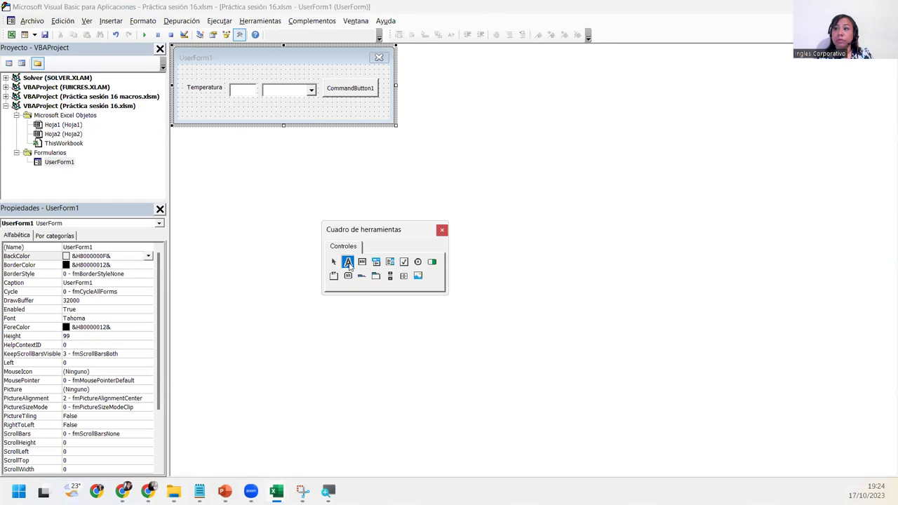
{"action": "left_click", "coordinate": [187, 103]}
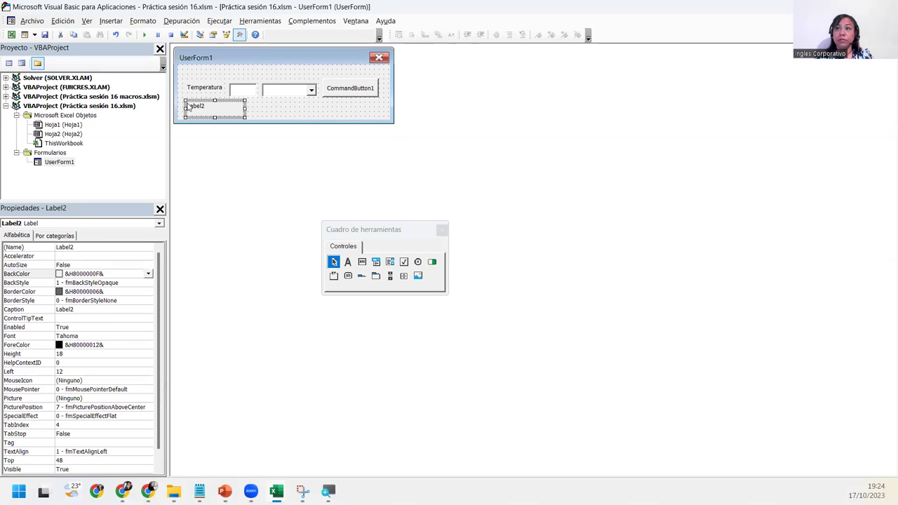
{"action": "left_click", "coordinate": [95, 309]}
{"action": "double_click", "coordinate": [91, 309]}
{"action": "type", "text": "Maura Del Cid"}
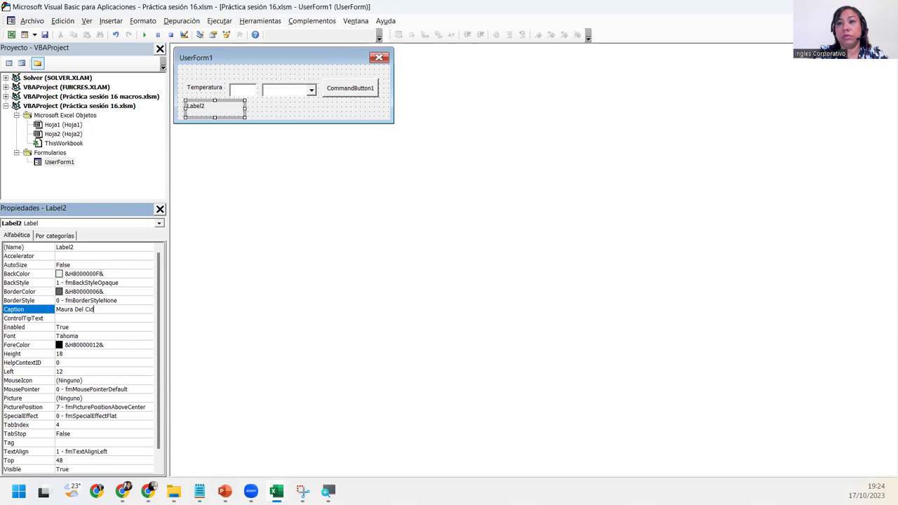
{"action": "type", "text": " Magaña"}
{"action": "key", "text": "Return"}
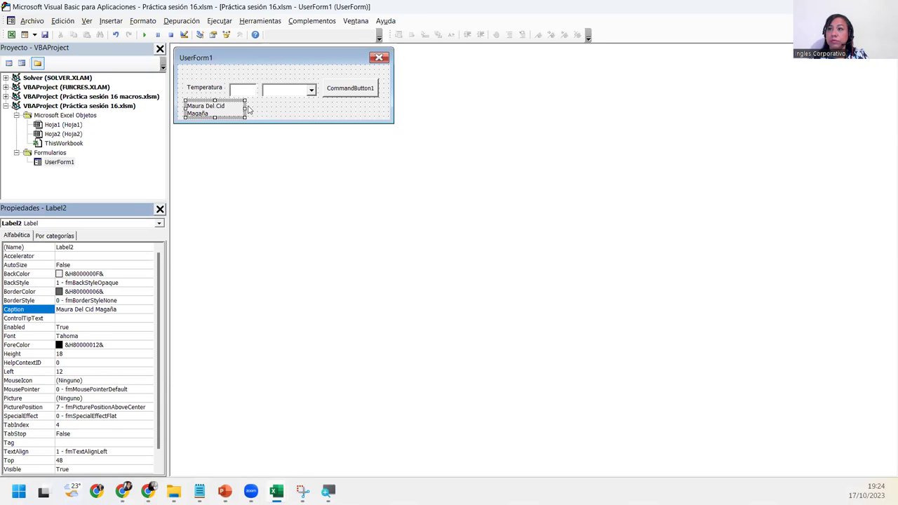
Widen the name label to fit on one line and reduce its height to 12
{"action": "left_click_drag", "start_coordinate": [244, 106], "coordinate": [277, 107]}
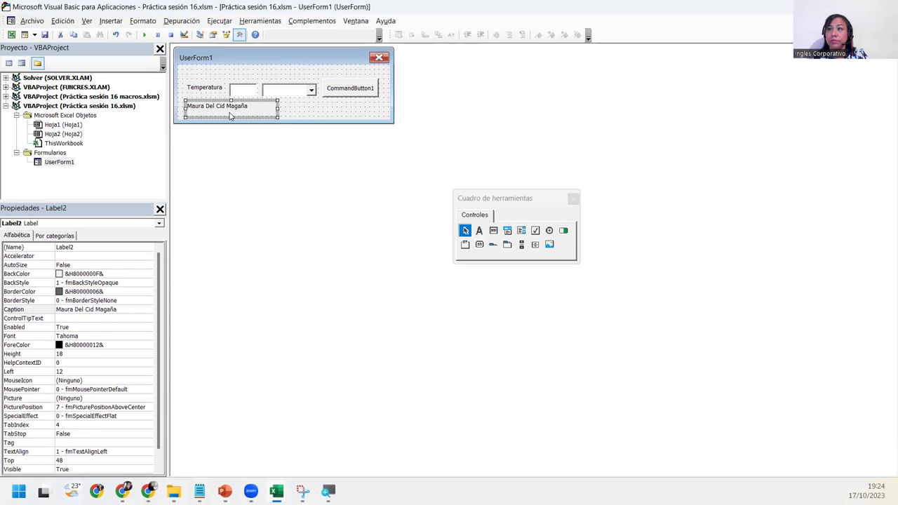
{"action": "left_click_drag", "start_coordinate": [231, 117], "coordinate": [233, 112]}
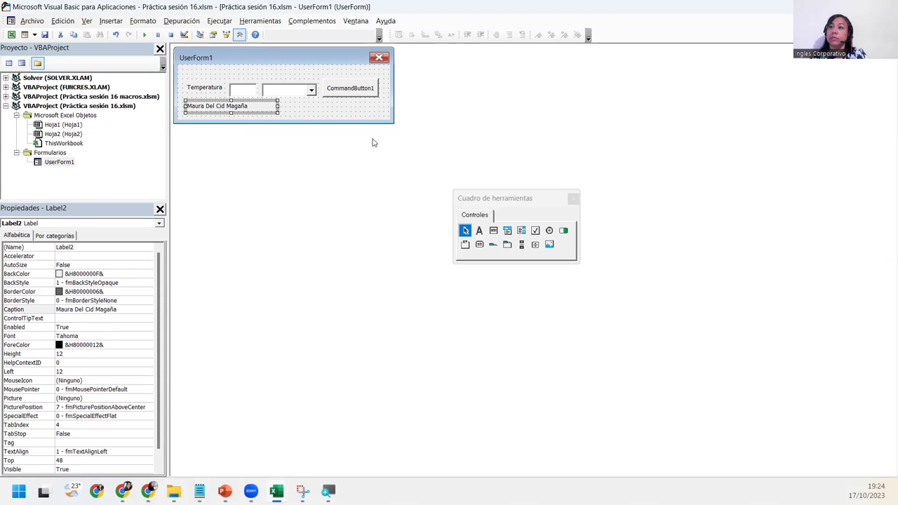
{"action": "left_click", "coordinate": [372, 113]}
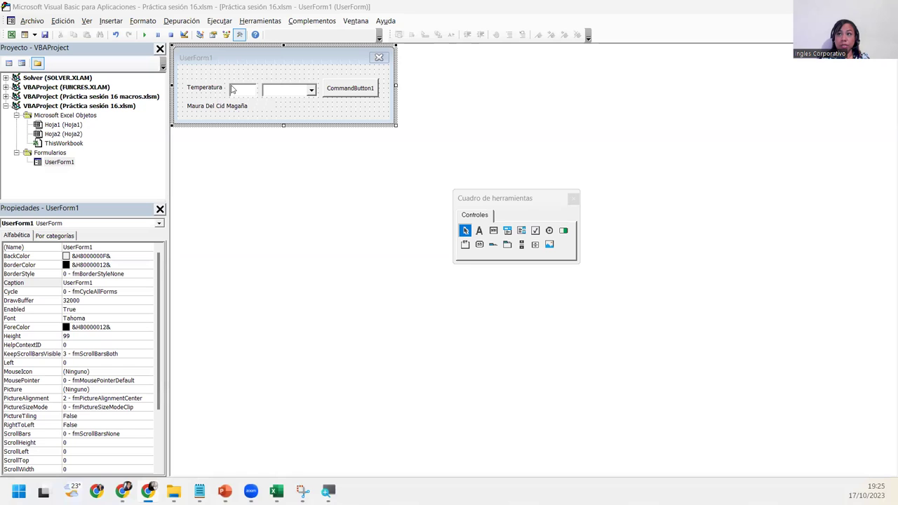
{"action": "left_click", "coordinate": [377, 90]}
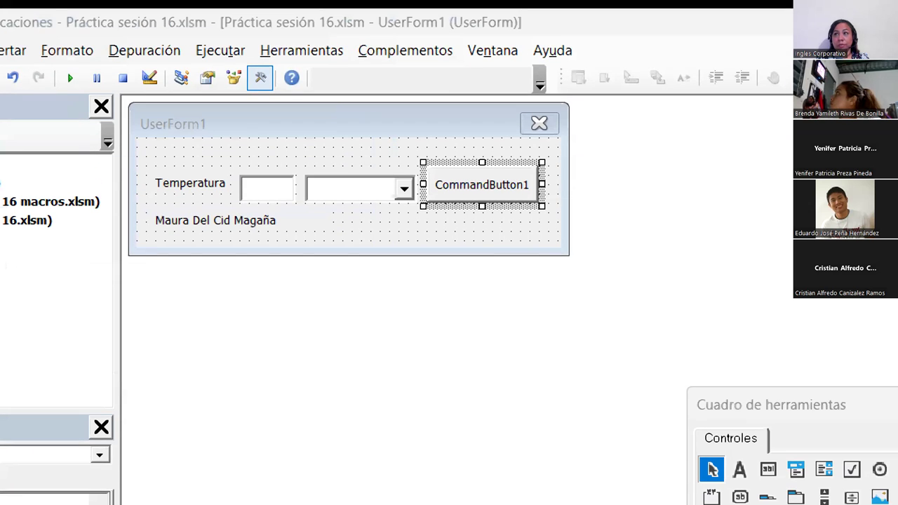
{"action": "left_click", "coordinate": [371, 116]}
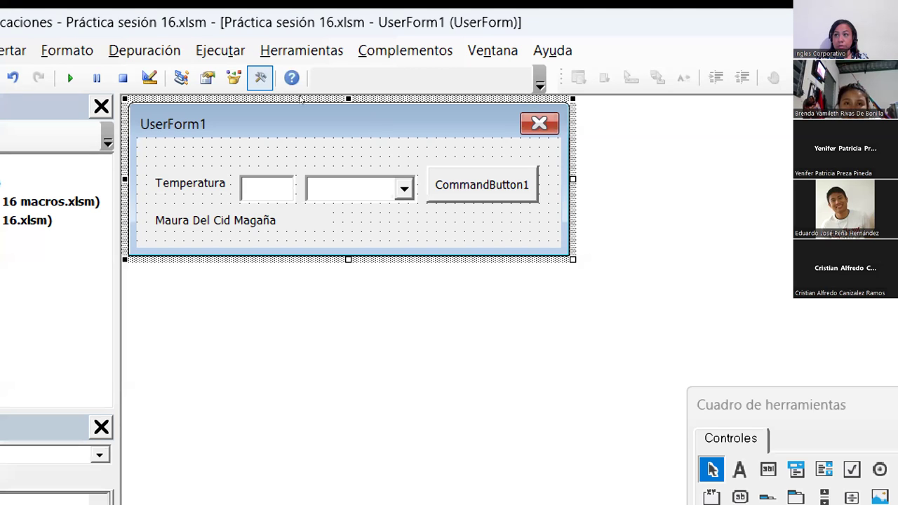
{"action": "key", "text": "Tab"}
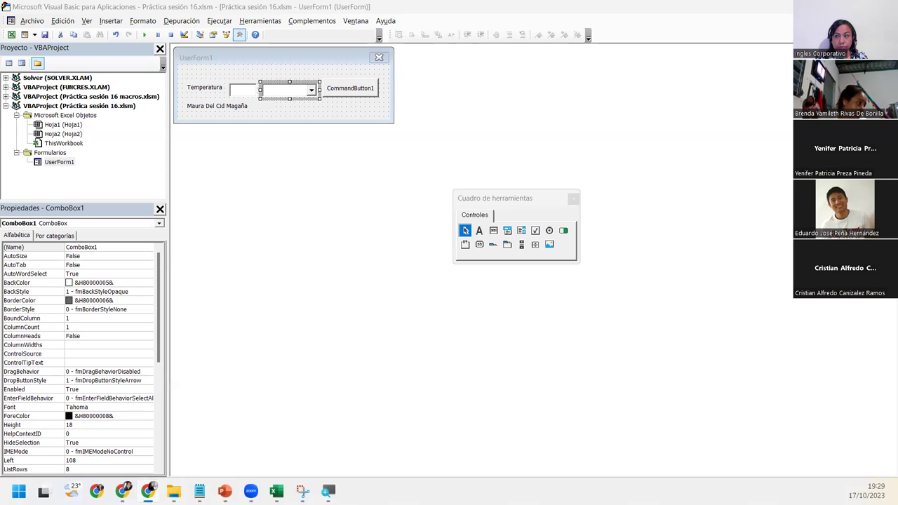
Select the whole UserForm1 with its Temperatura label, text box, combo box and button
{"action": "left_click", "coordinate": [328, 120]}
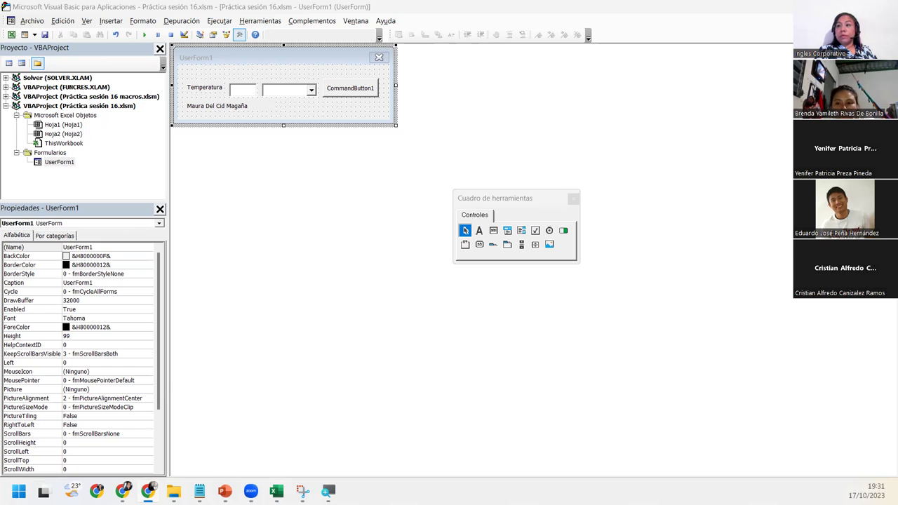
Select the form's controls in turn, ending with TextBox1 shown in the Properties window
{"action": "left_click", "coordinate": [340, 112]}
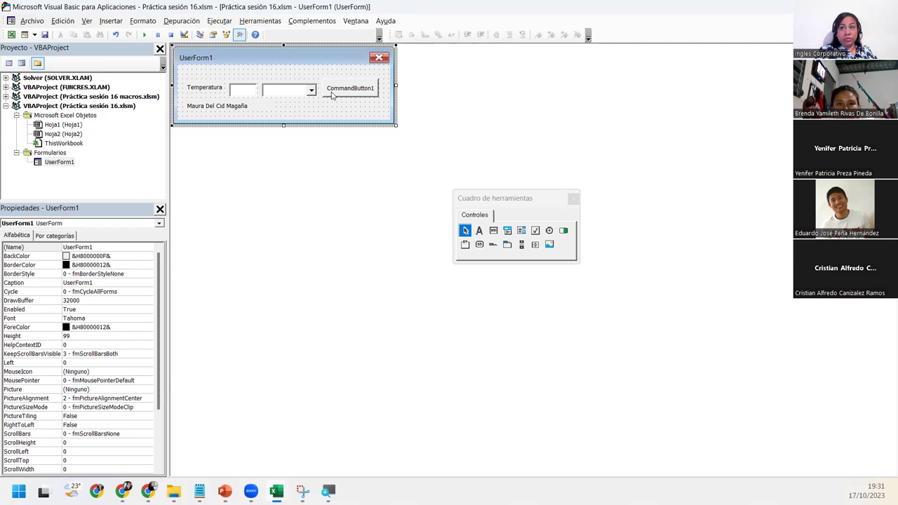
{"action": "left_click", "coordinate": [243, 90]}
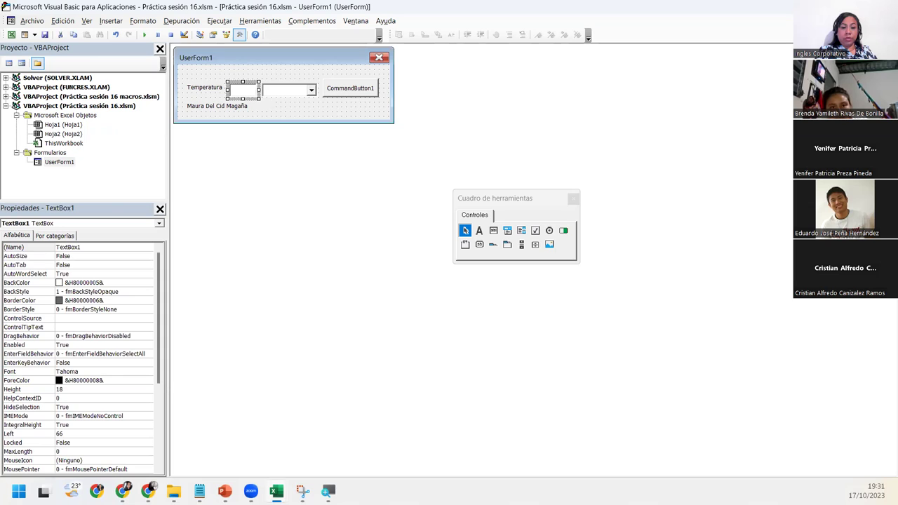
{"action": "left_click", "coordinate": [199, 491]}
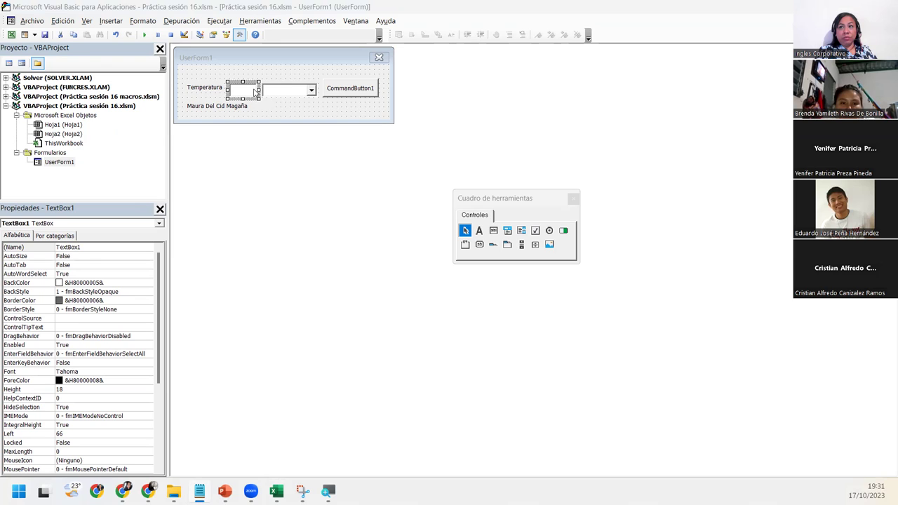
{"action": "left_click", "coordinate": [288, 89]}
{"action": "left_click", "coordinate": [355, 86]}
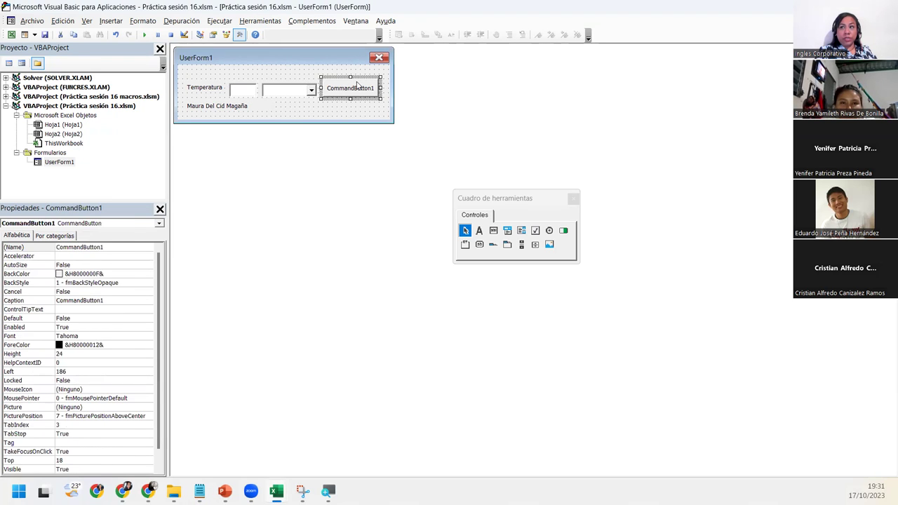
{"action": "left_click", "coordinate": [283, 105]}
{"action": "left_click", "coordinate": [283, 92]}
{"action": "left_click", "coordinate": [247, 96]}
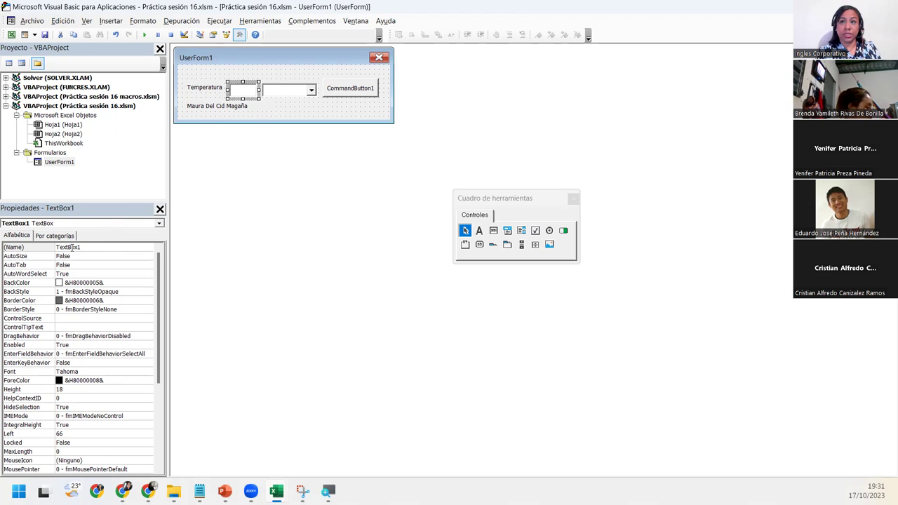
Change the text box's (Name) from TextBox1 to TxtTemperatura
{"action": "left_click", "coordinate": [84, 247]}
{"action": "double_click", "coordinate": [84, 247]}
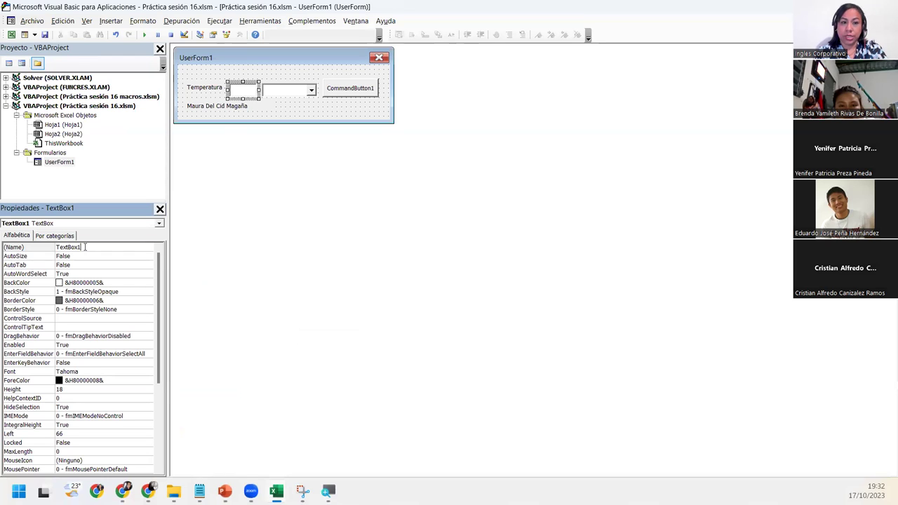
{"action": "left_click_drag", "start_coordinate": [85, 247], "coordinate": [56, 247]}
{"action": "type", "text": "Txt"}
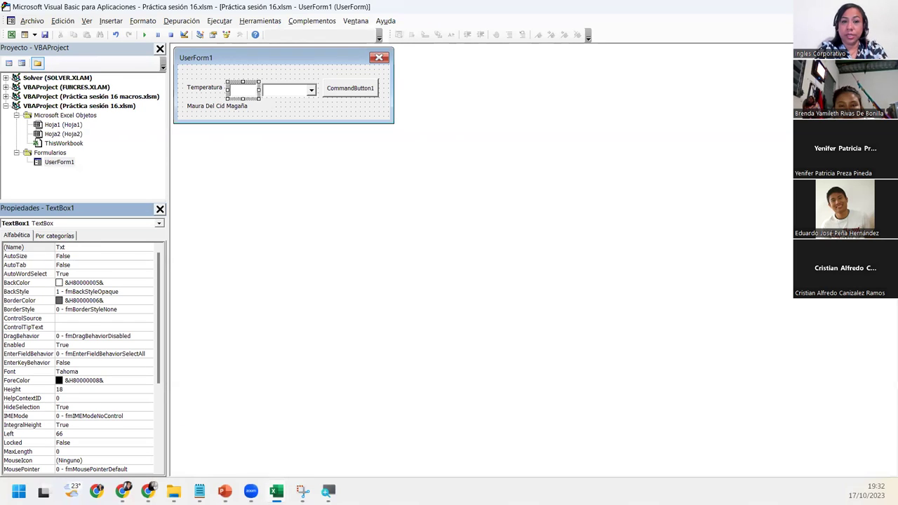
{"action": "type", "text": "Temperat"}
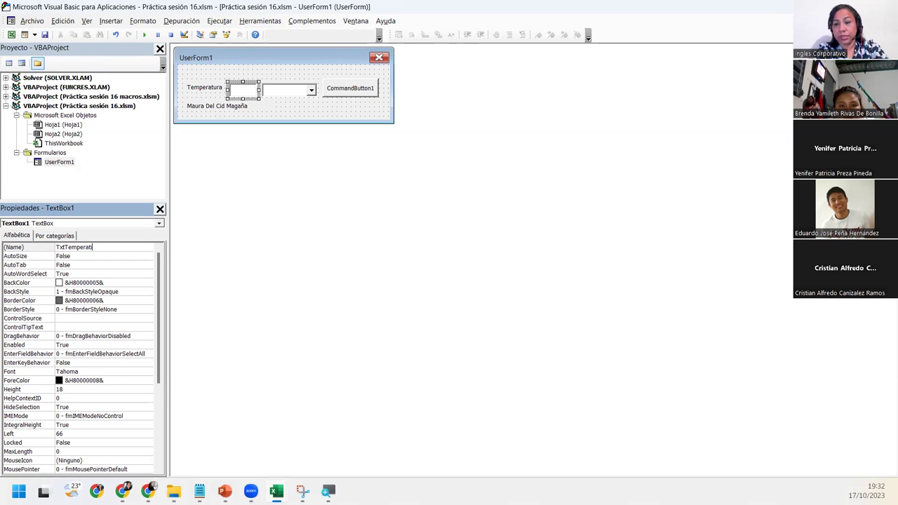
{"action": "type", "text": "ura"}
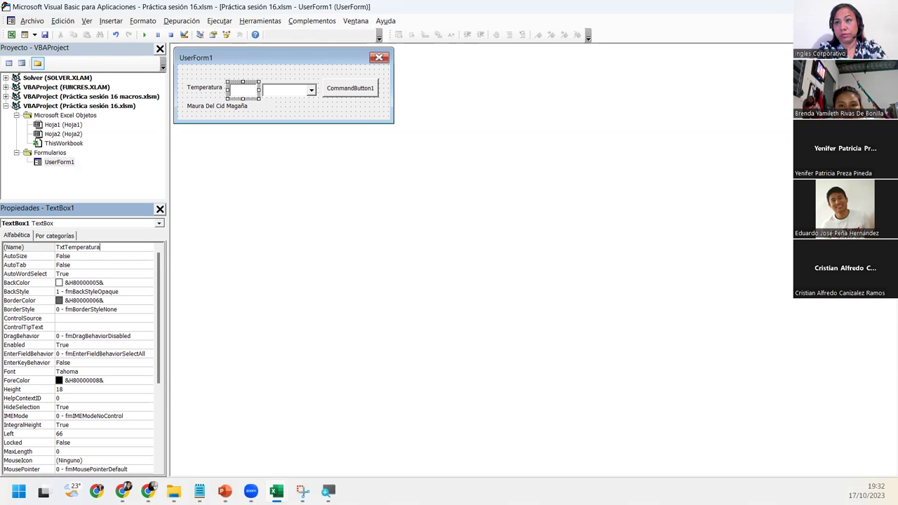
{"action": "key", "text": "Return"}
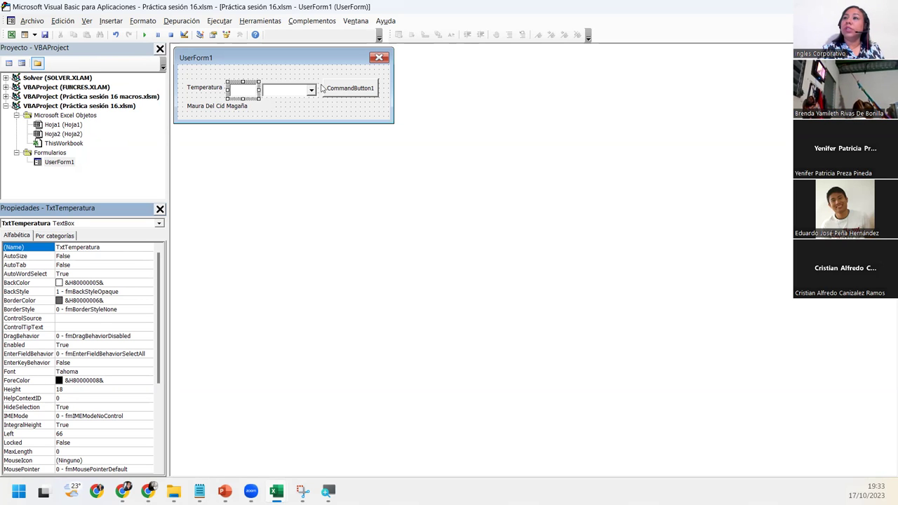
{"action": "left_click", "coordinate": [301, 92]}
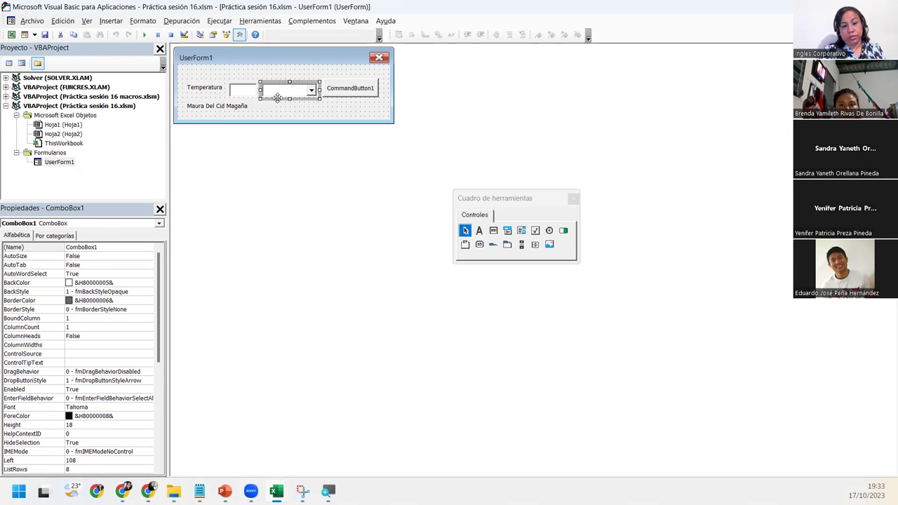
{"action": "left_click", "coordinate": [109, 247]}
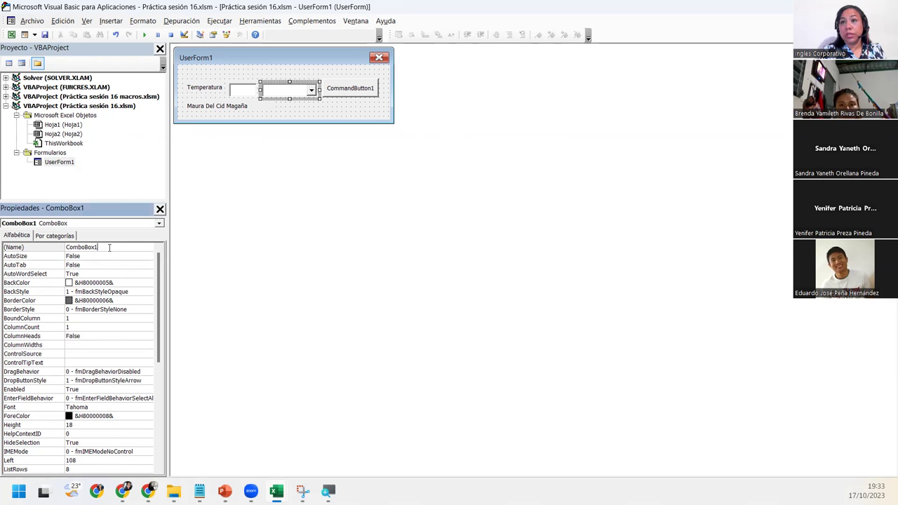
{"action": "double_click", "coordinate": [110, 247]}
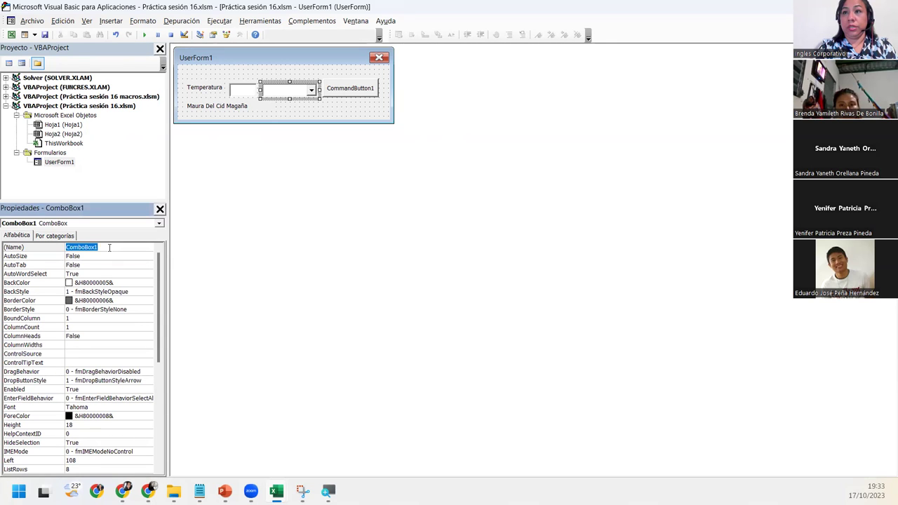
{"action": "type", "text": "Cmb"}
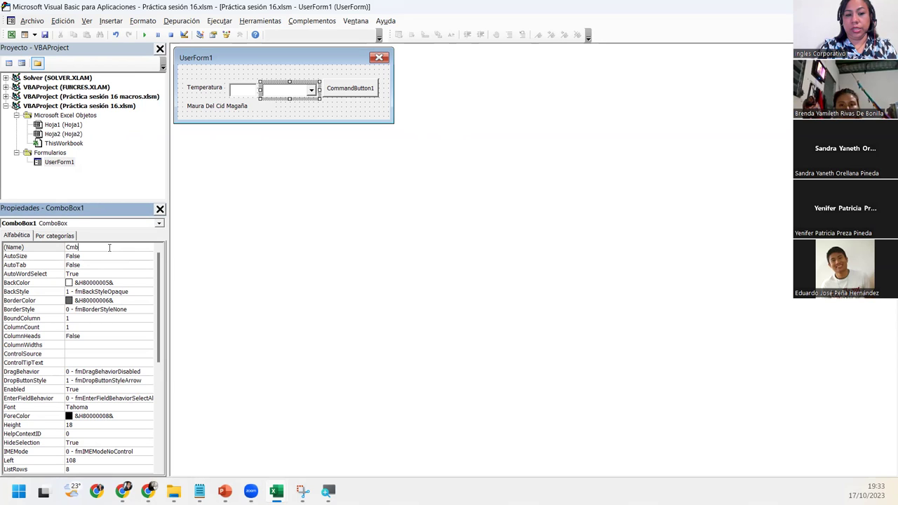
{"action": "type", "text": "Tipo"}
{"action": "key", "text": "Return"}
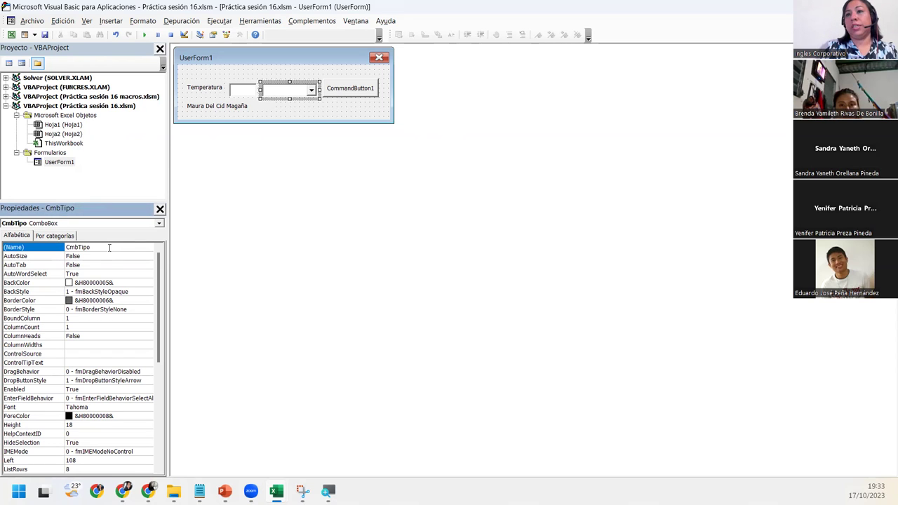
{"action": "left_click", "coordinate": [284, 96]}
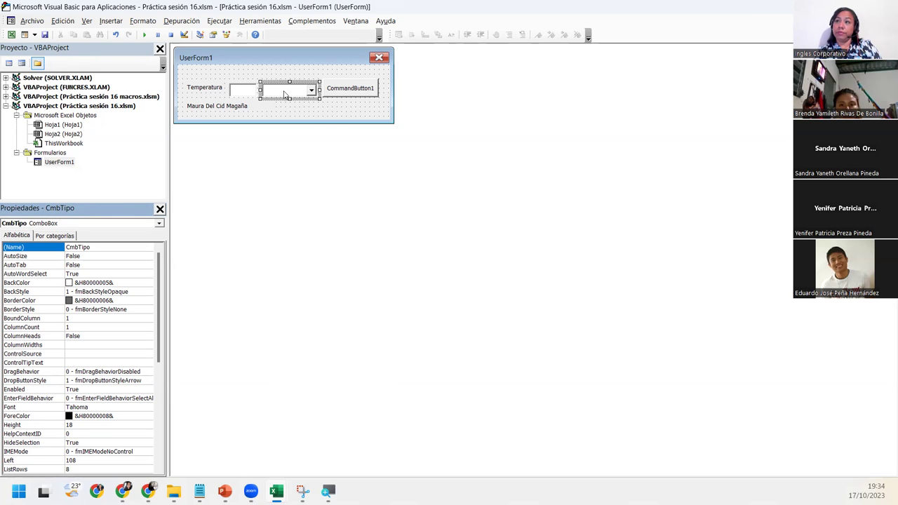
Rename CommandButton1 to CbConvertir in the Properties window
{"action": "left_click", "coordinate": [349, 98]}
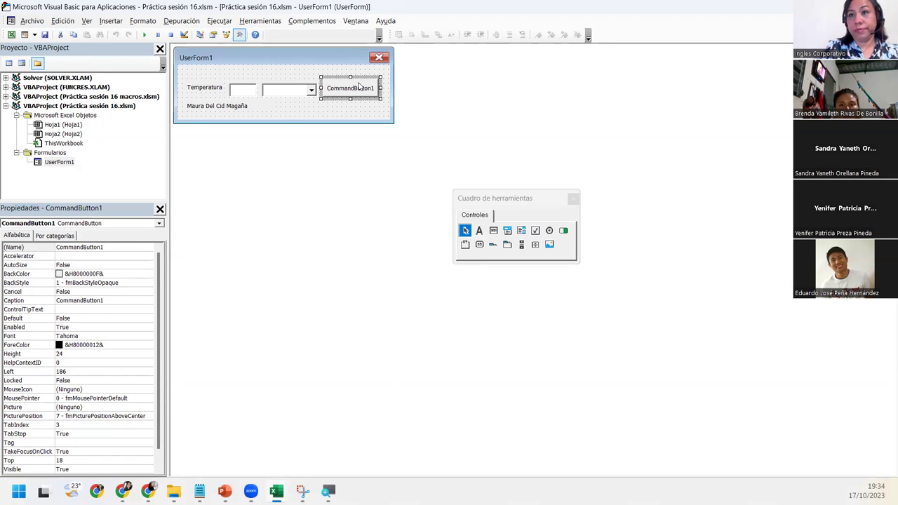
{"action": "left_click", "coordinate": [118, 247]}
{"action": "double_click", "coordinate": [118, 245]}
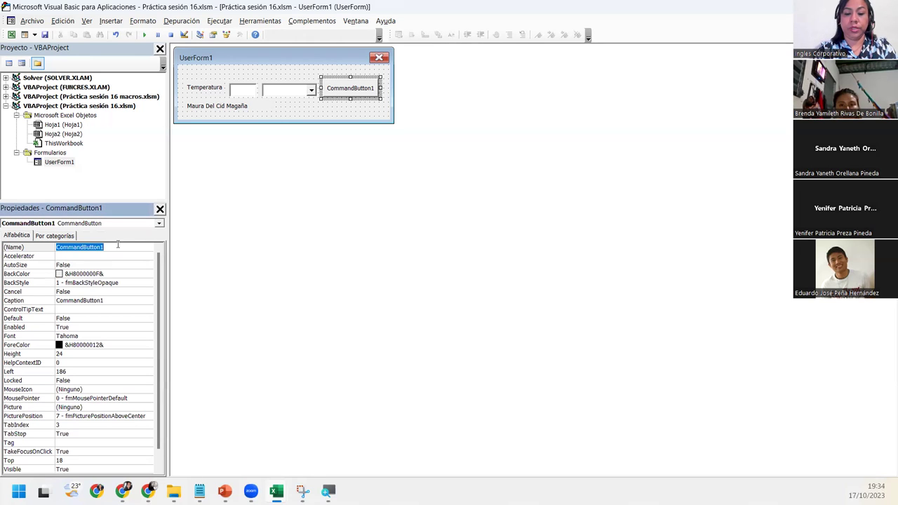
{"action": "type", "text": "Cb"}
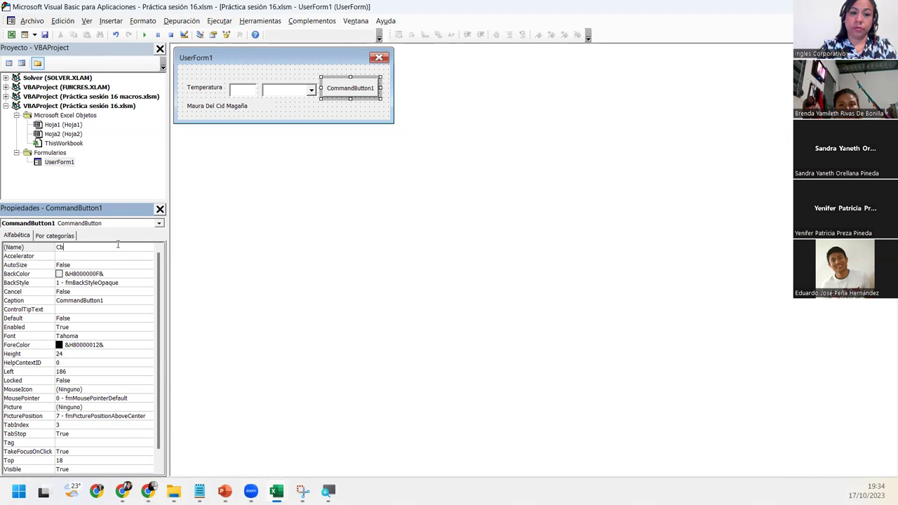
{"action": "type", "text": "Convertir"}
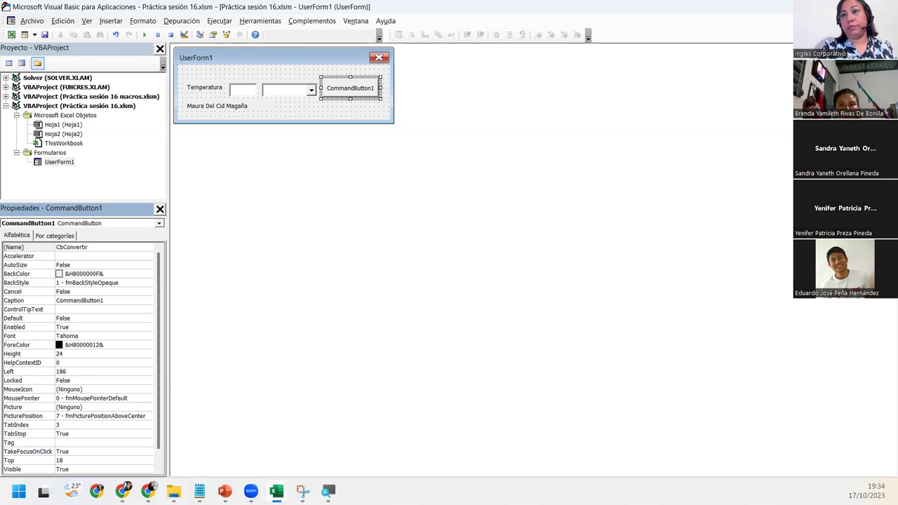
{"action": "key", "text": "Return"}
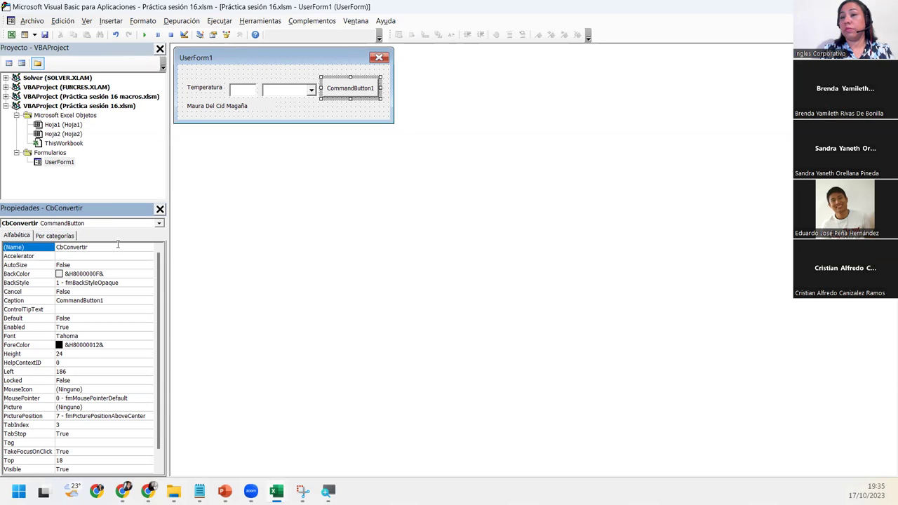
Replace the Cb prefix so the button's name becomes BotonConvertir
{"action": "double_click", "coordinate": [118, 246]}
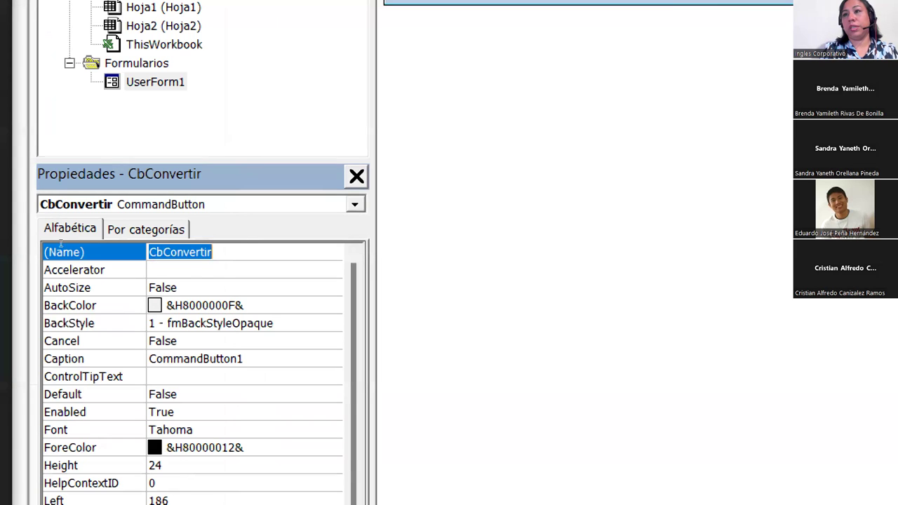
{"action": "left_click", "coordinate": [61, 247]}
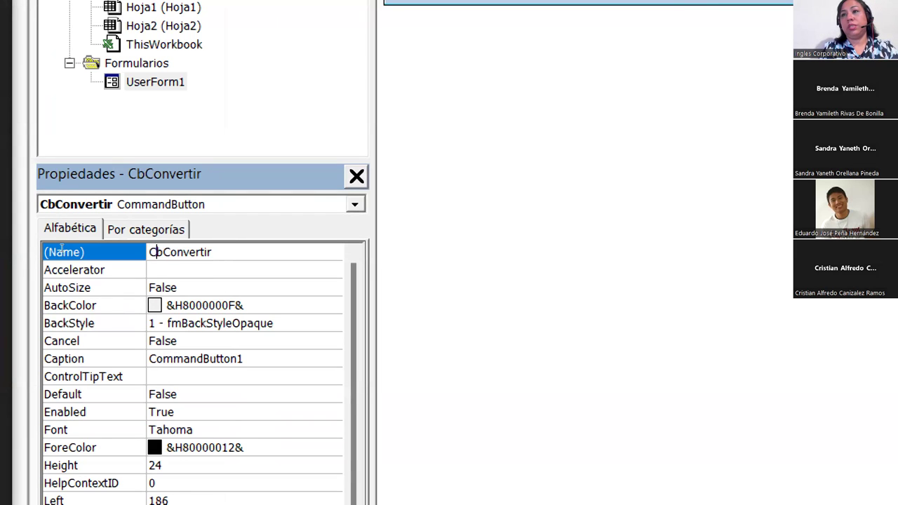
{"action": "key", "text": "shift+Home"}
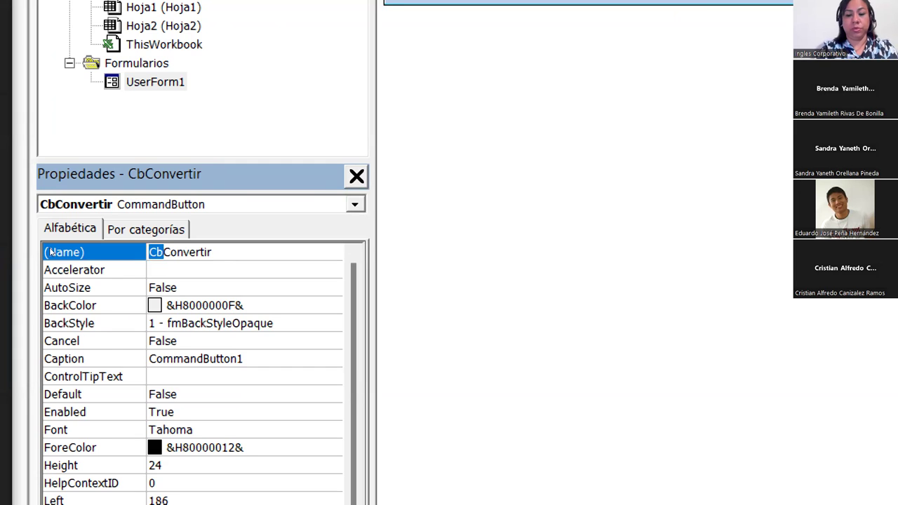
{"action": "type", "text": "Bot"}
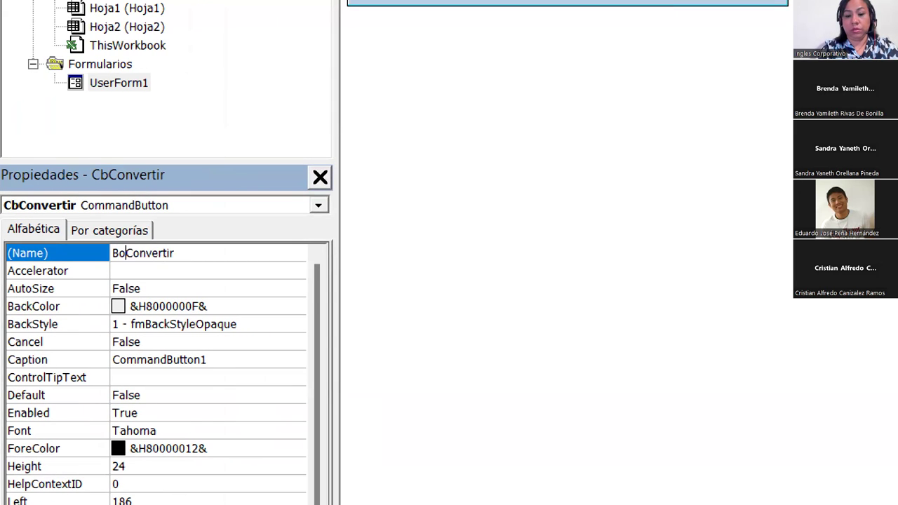
{"action": "type", "text": "on"}
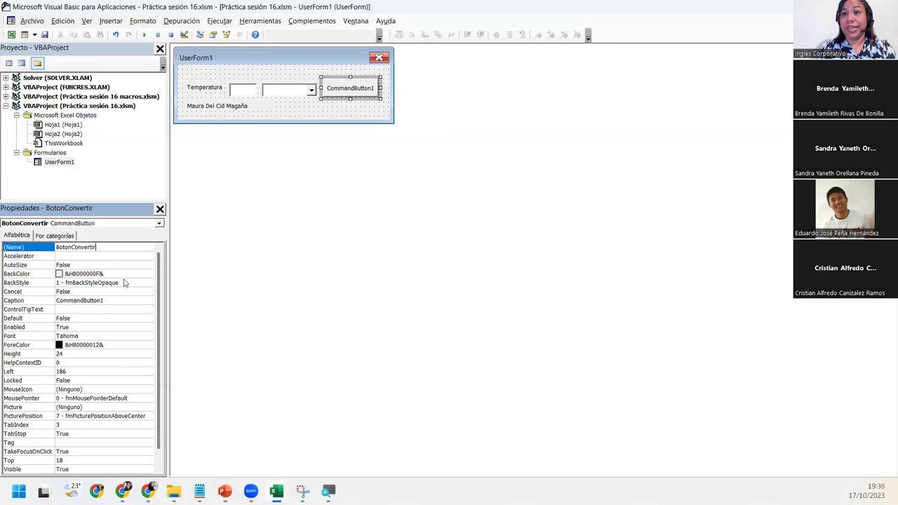
Set the command button's Caption to Convertir, then reselect the UserForm
{"action": "left_click", "coordinate": [110, 299]}
{"action": "double_click", "coordinate": [111, 299]}
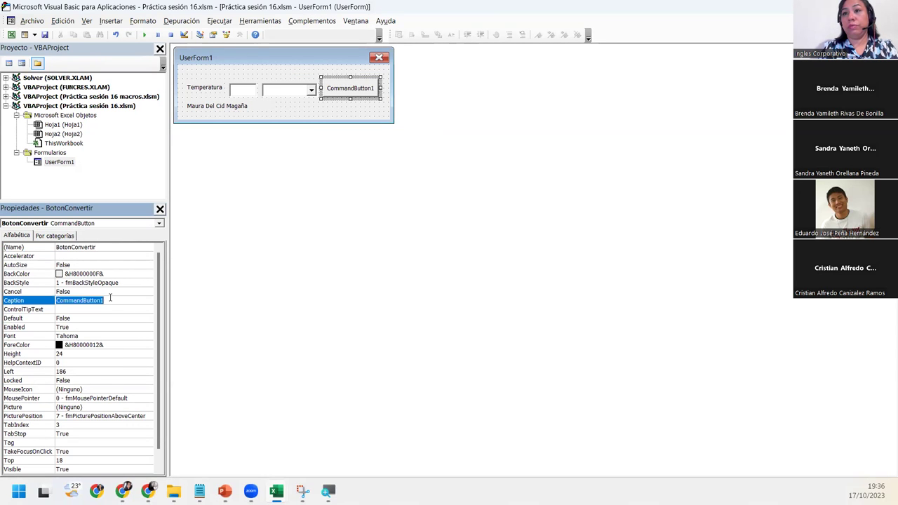
{"action": "type", "text": "Convvertir"}
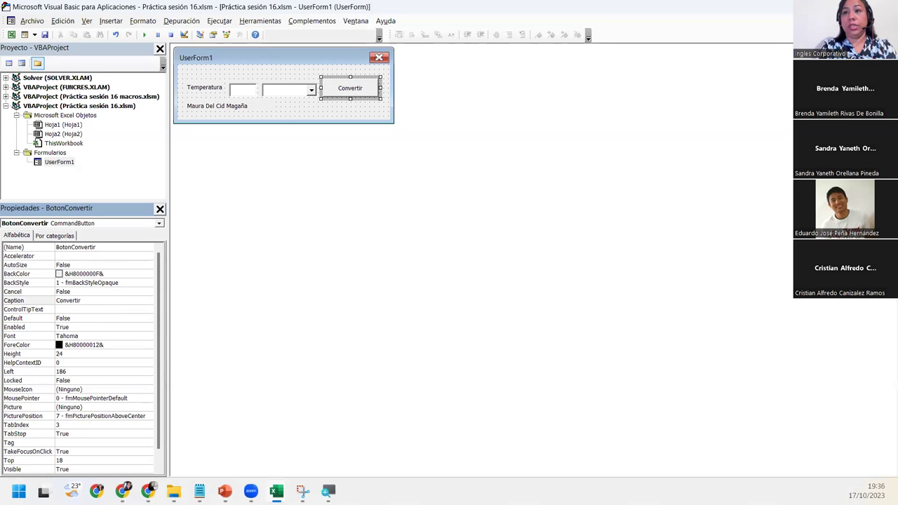
{"action": "key", "text": "Return"}
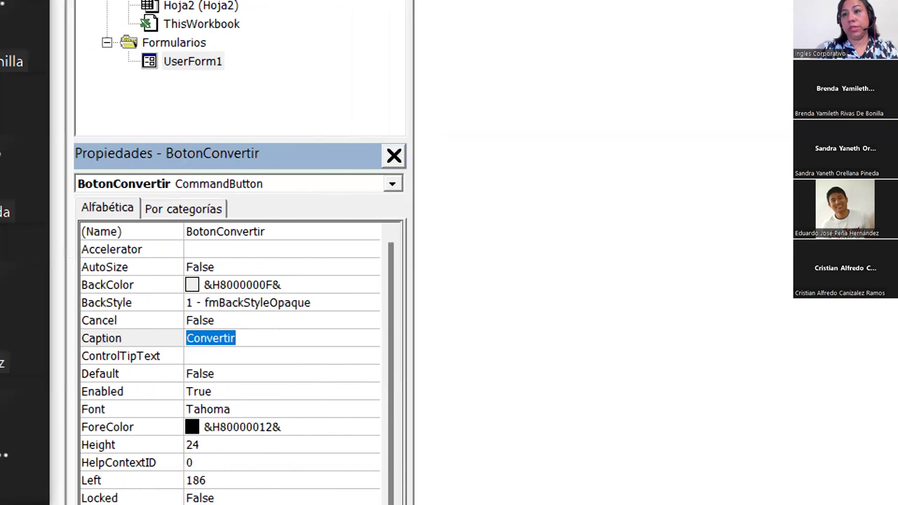
{"action": "key", "text": "End"}
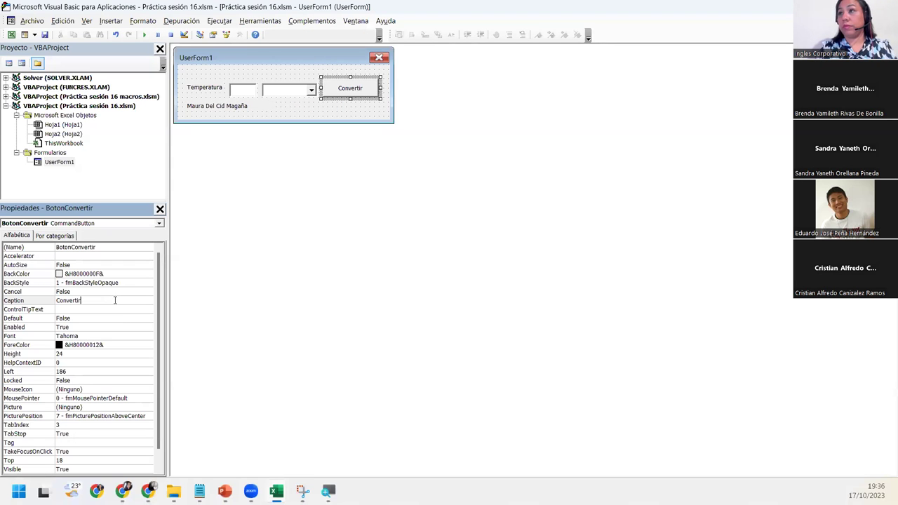
{"action": "left_click", "coordinate": [351, 127]}
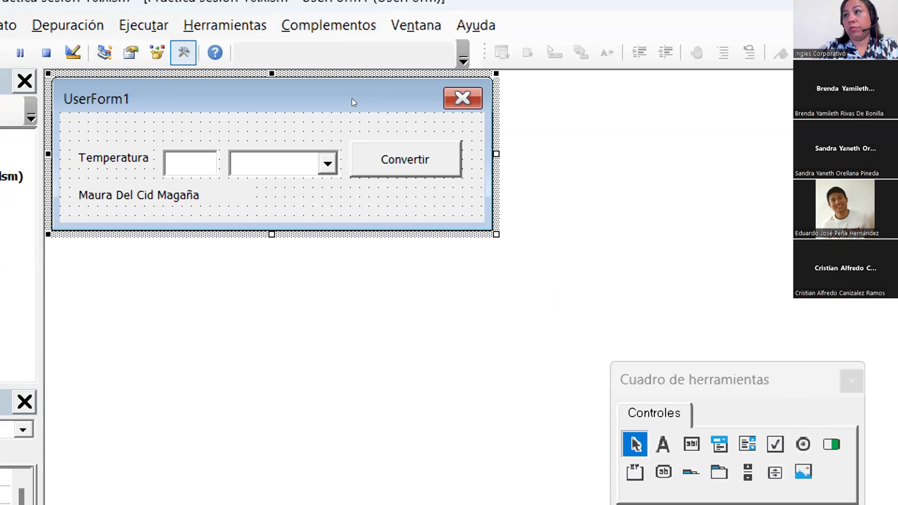
Make the Convertir button smaller and narrower
{"action": "key", "text": "Tab"}
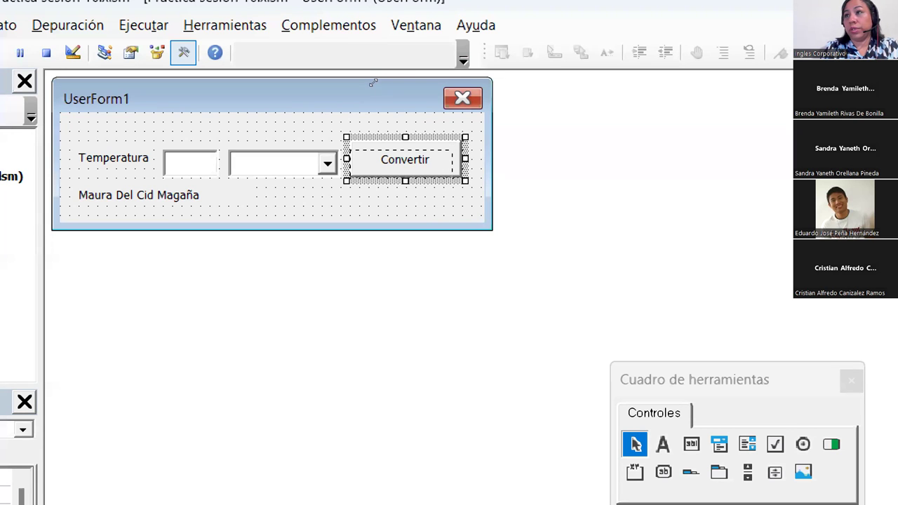
{"action": "key", "text": "ctrl+z"}
{"action": "left_click", "coordinate": [341, 94]}
{"action": "key", "text": "Tab"}
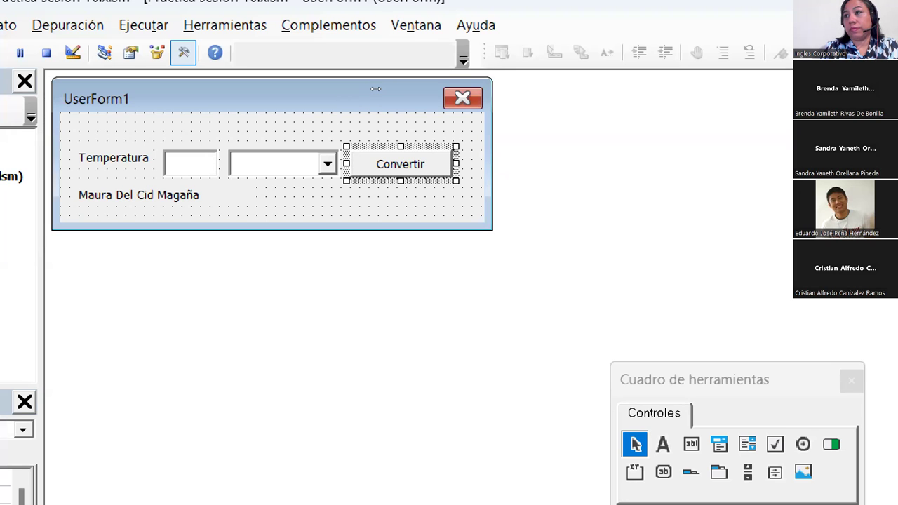
{"action": "key", "text": "ctrl+z"}
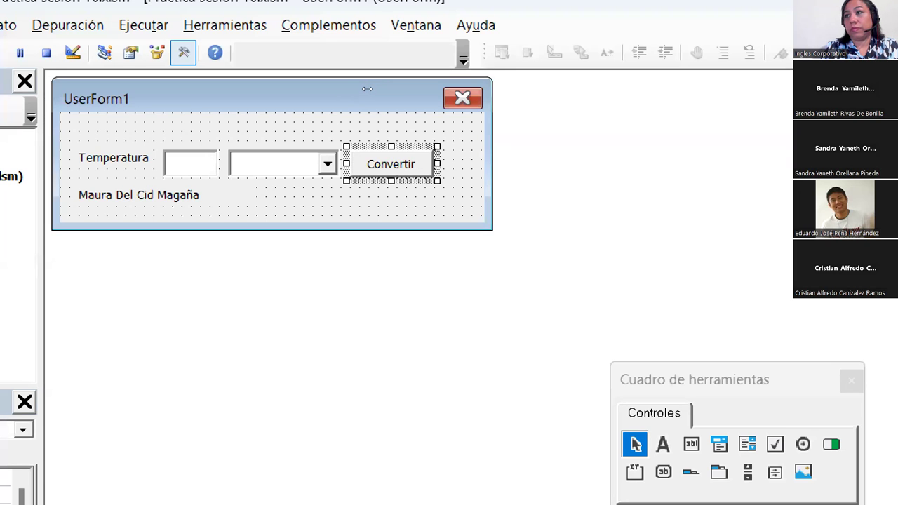
{"action": "key", "text": "ctrl+z"}
Narrow the UserForm so it just fits its controls
{"action": "left_click", "coordinate": [351, 112]}
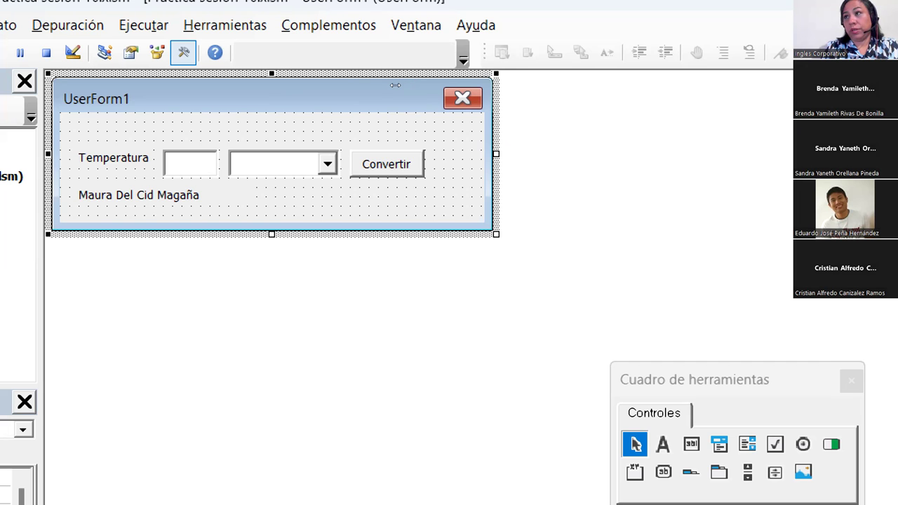
{"action": "left_click_drag", "start_coordinate": [395, 85], "coordinate": [372, 89]}
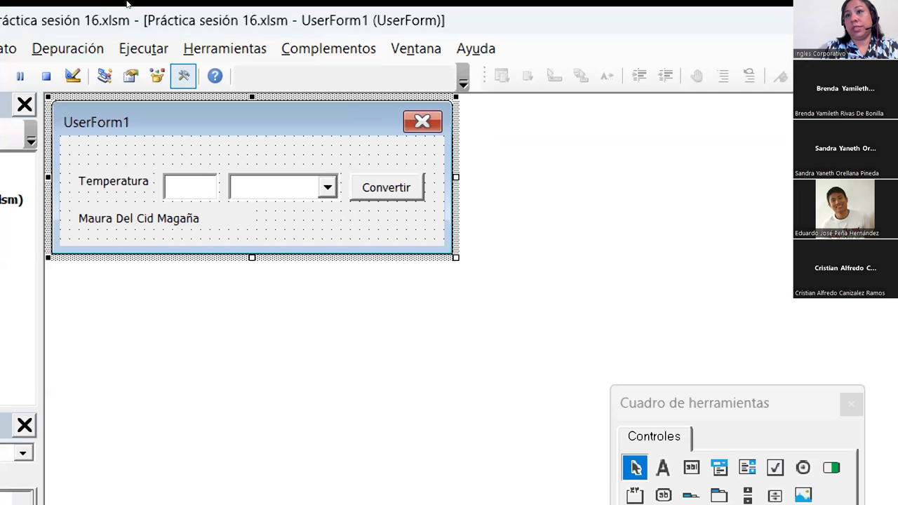
{"action": "left_click", "coordinate": [179, 78]}
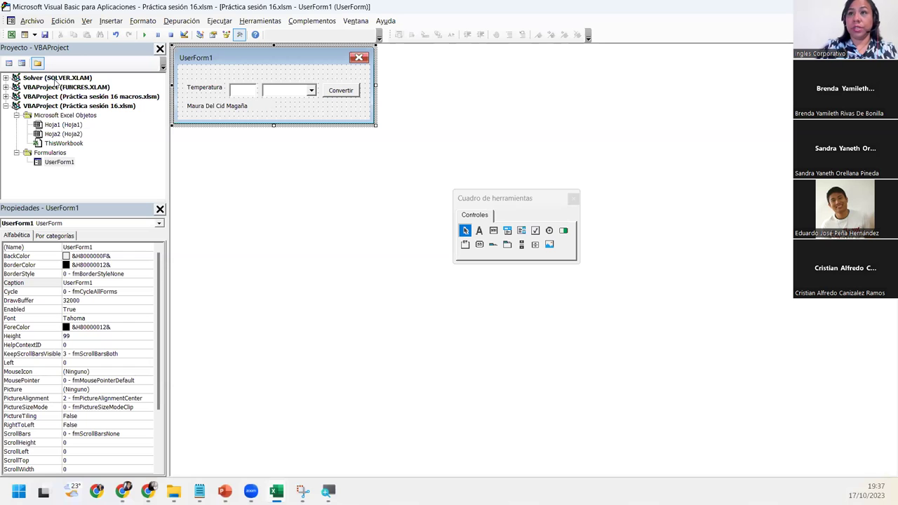
Change the form's (Name) from UserForm1 to FrmConvertir
{"action": "left_click", "coordinate": [109, 247]}
{"action": "double_click", "coordinate": [109, 247]}
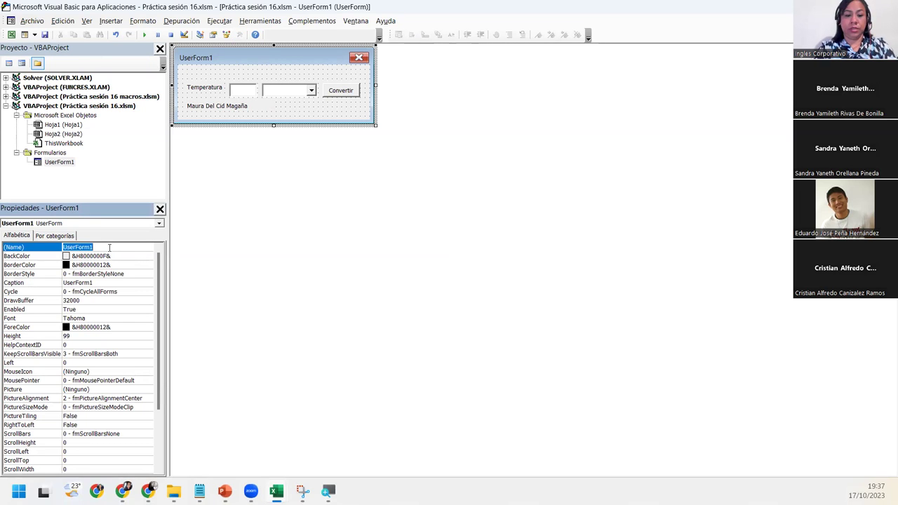
{"action": "type", "text": "Conversor"}
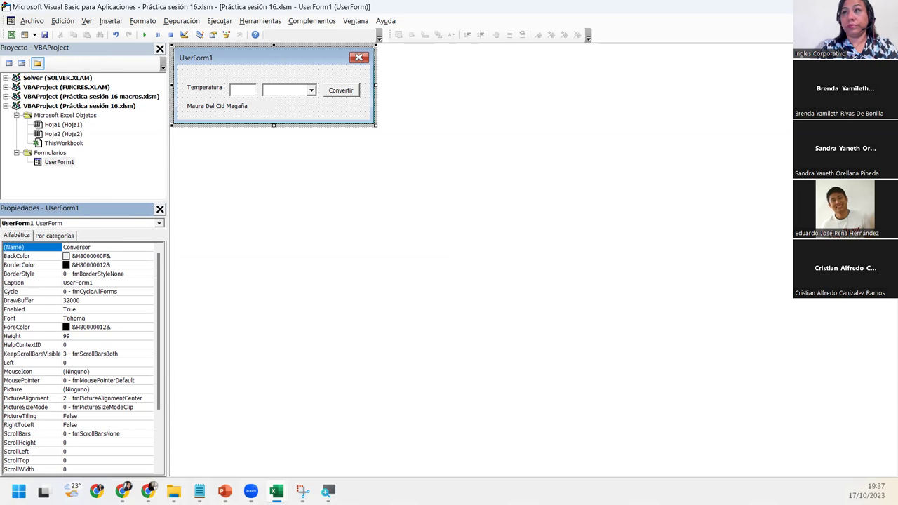
{"action": "key", "text": "BackSpace"}
{"action": "key", "text": "BackSpace"}
{"action": "key", "text": "BackSpace"}
{"action": "key", "text": "BackSpace"}
{"action": "key", "text": "BackSpace"}
{"action": "key", "text": "BackSpace"}
{"action": "key", "text": "BackSpace"}
{"action": "type", "text": "Fr"}
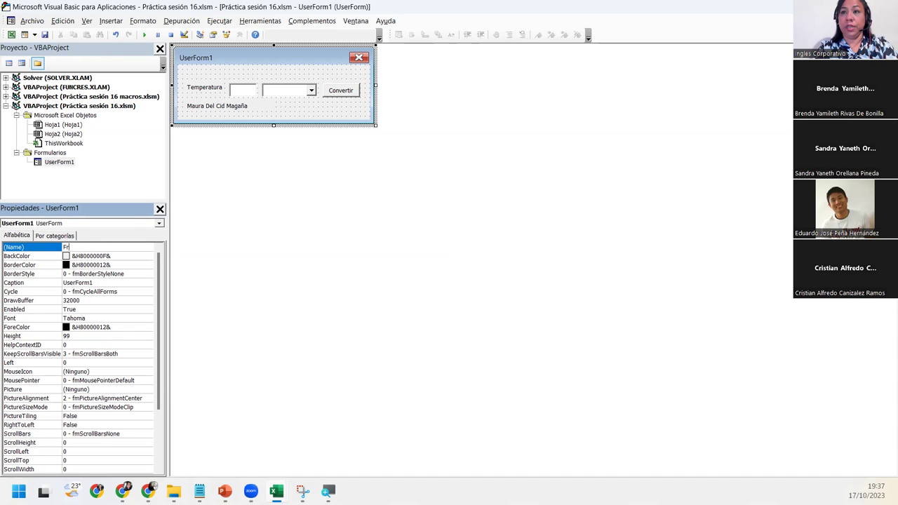
{"action": "type", "text": "mConvertir"}
{"action": "key", "text": "Return"}
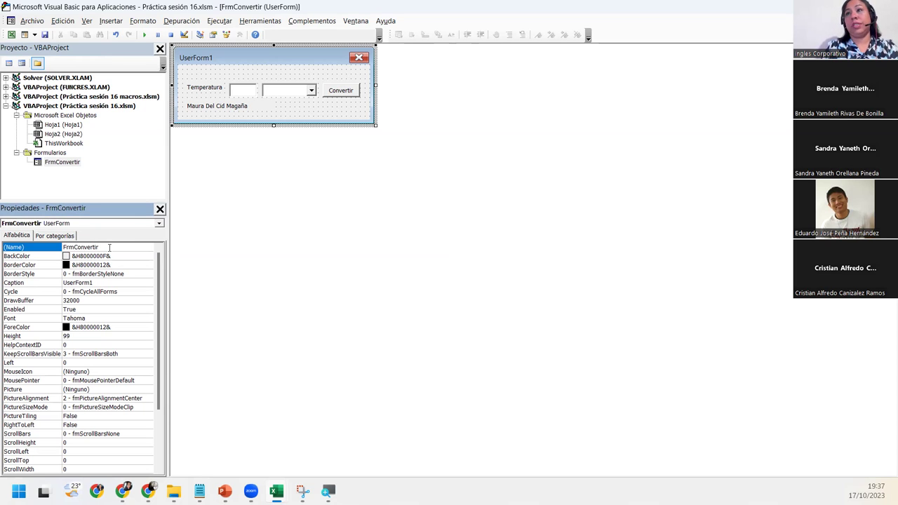
Set the form's Caption to 'Conversor de temperatura'
{"action": "left_click", "coordinate": [106, 282]}
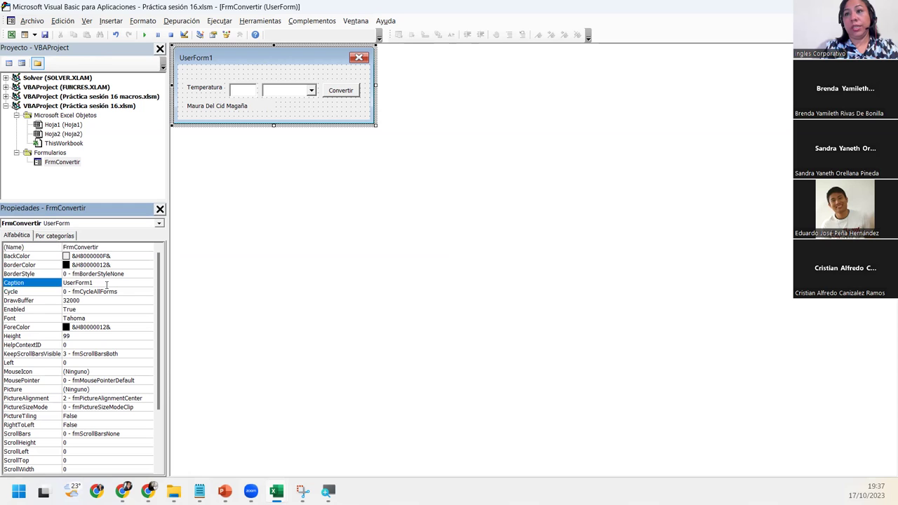
{"action": "double_click", "coordinate": [106, 282]}
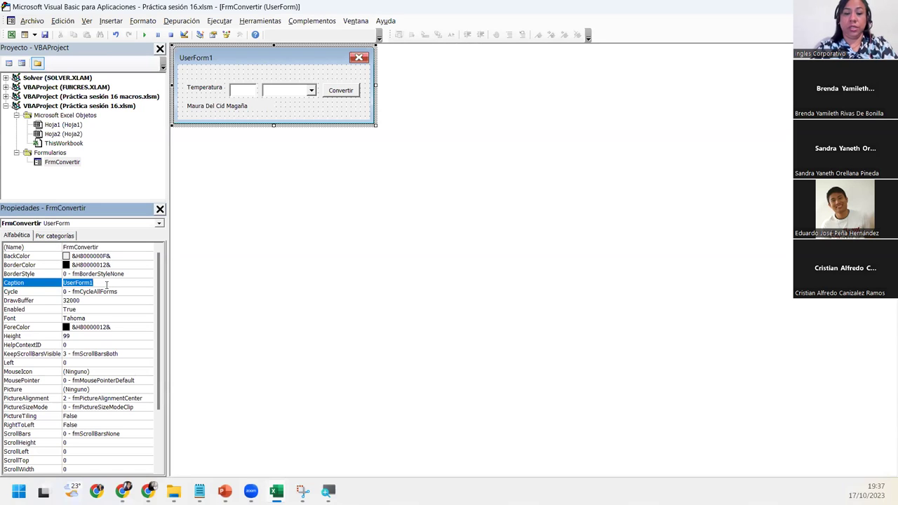
{"action": "type", "text": "Conver"}
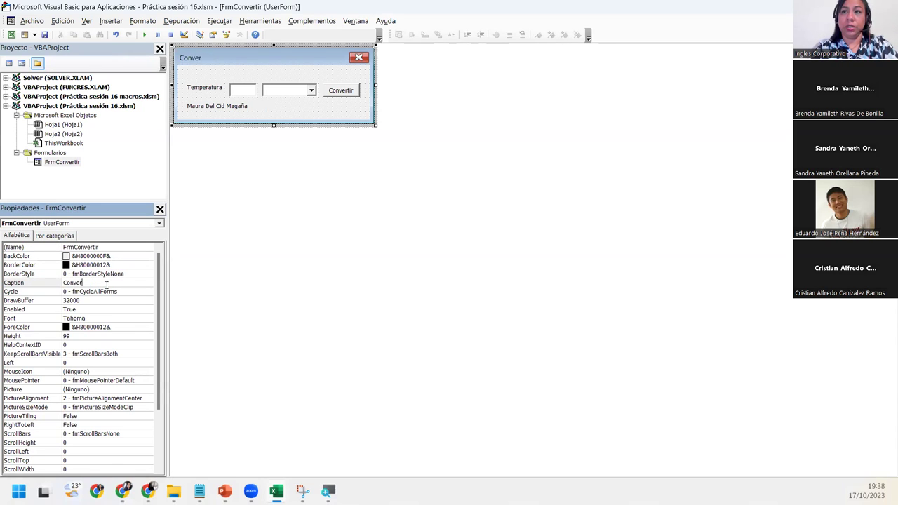
{"action": "type", "text": "sor de temperatura"}
{"action": "key", "text": "Return"}
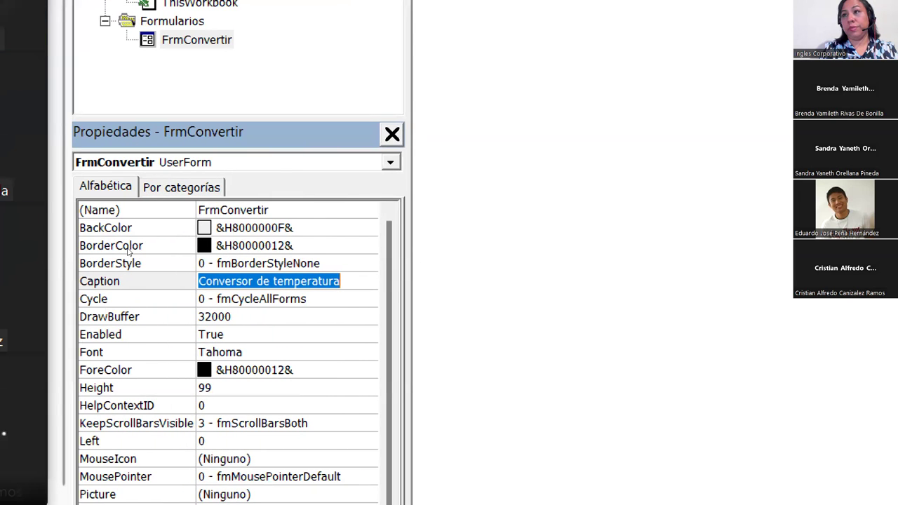
{"action": "key", "text": "Up"}
{"action": "key", "text": "Up"}
{"action": "key", "text": "Up"}
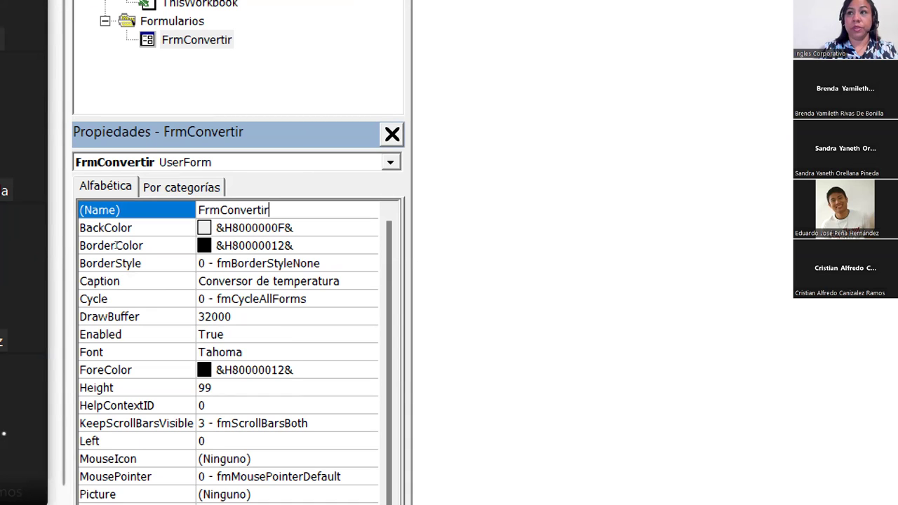
{"action": "left_click", "coordinate": [127, 280]}
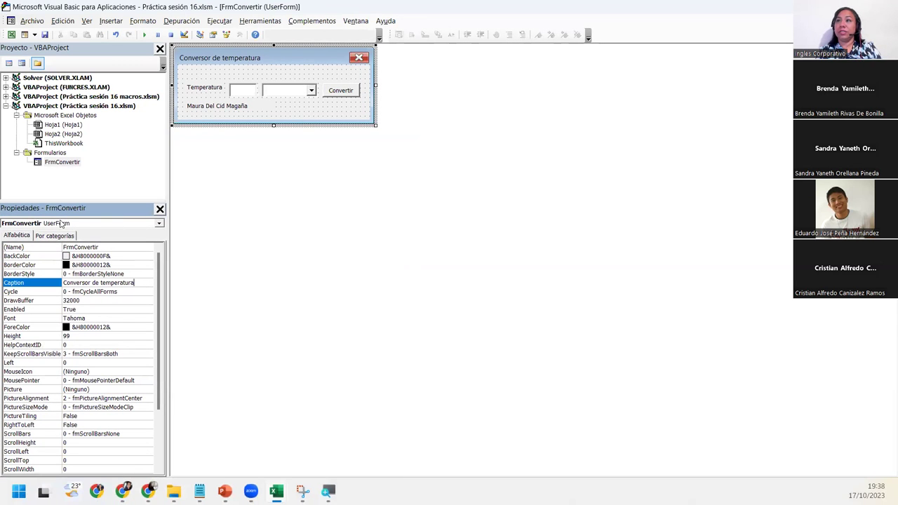
Save the workbook and run the form to test it
{"action": "left_click", "coordinate": [258, 57]}
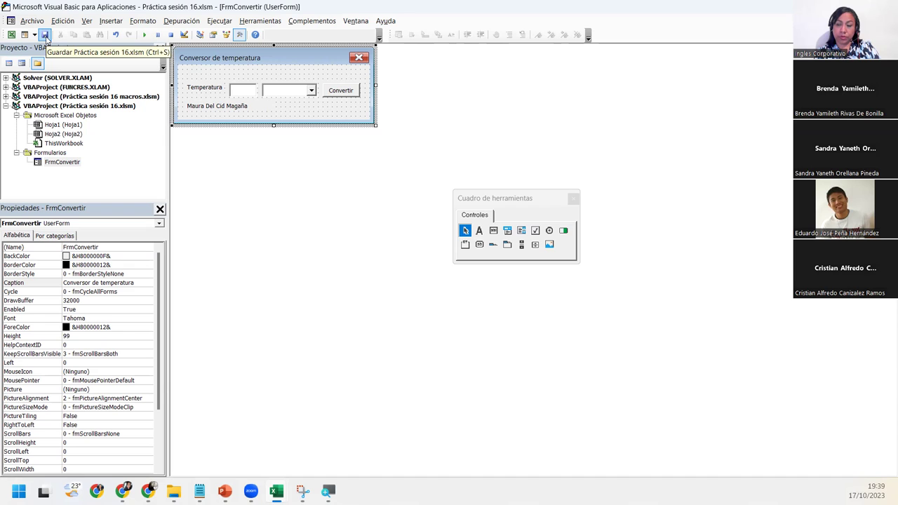
{"action": "left_click", "coordinate": [44, 35]}
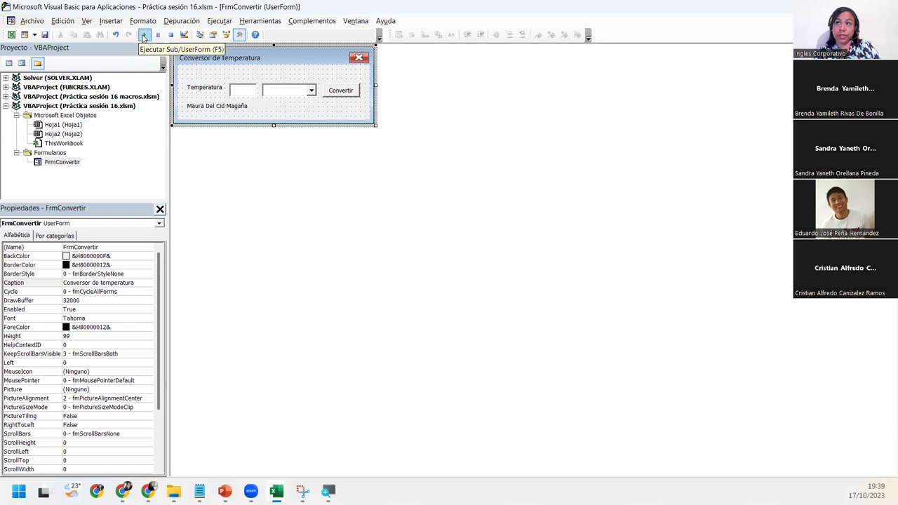
{"action": "left_click", "coordinate": [143, 35]}
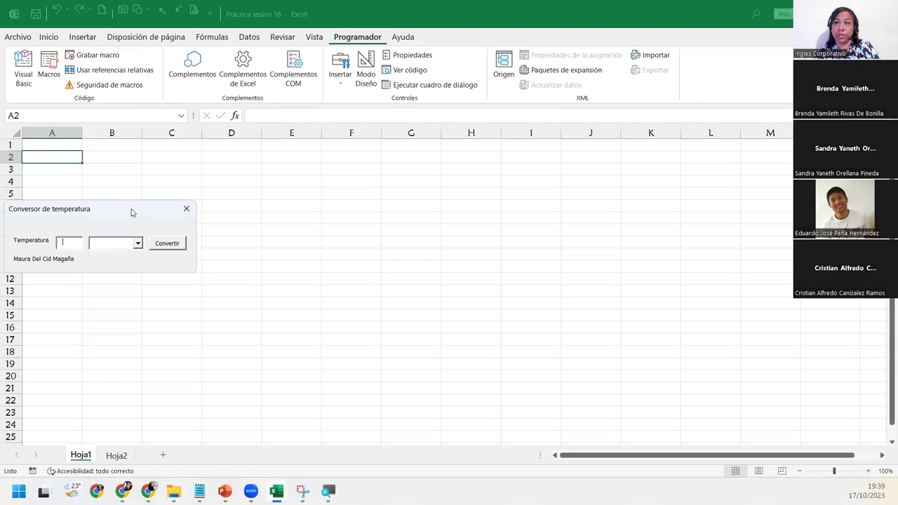
Move the running form up, enter 24 as the temperature and click Convertir
{"action": "left_click_drag", "start_coordinate": [131, 213], "coordinate": [225, 163]}
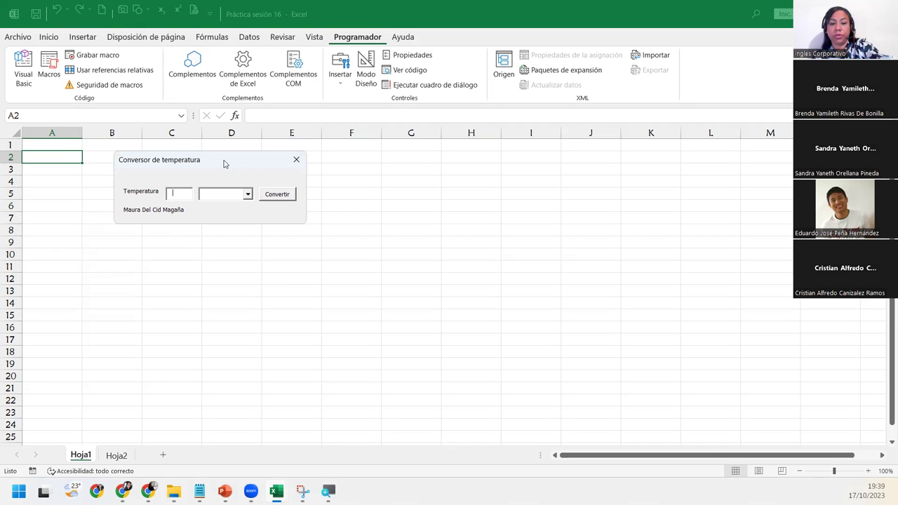
{"action": "type", "text": "24"}
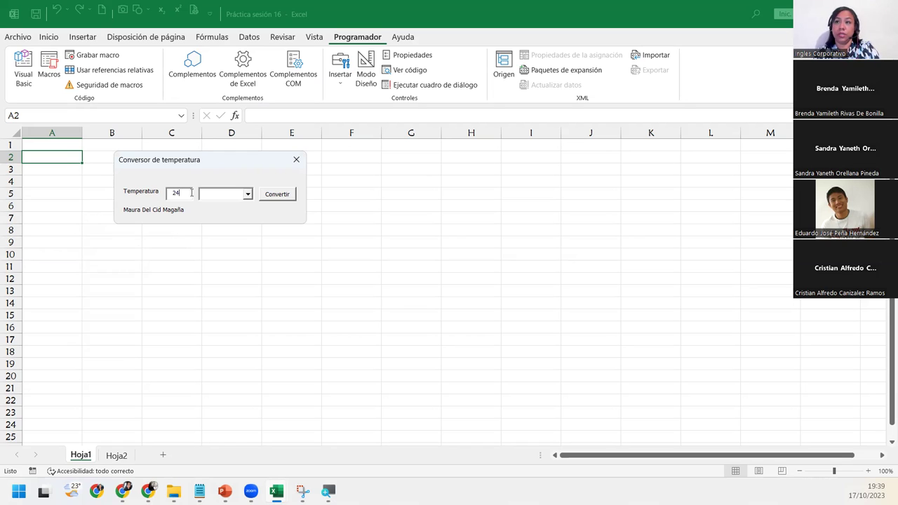
{"action": "left_click", "coordinate": [247, 194]}
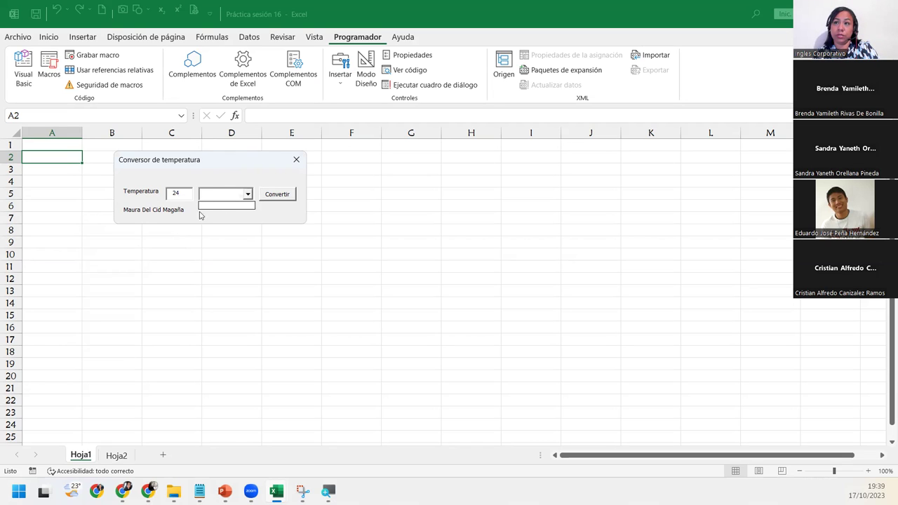
{"action": "left_click", "coordinate": [279, 195]}
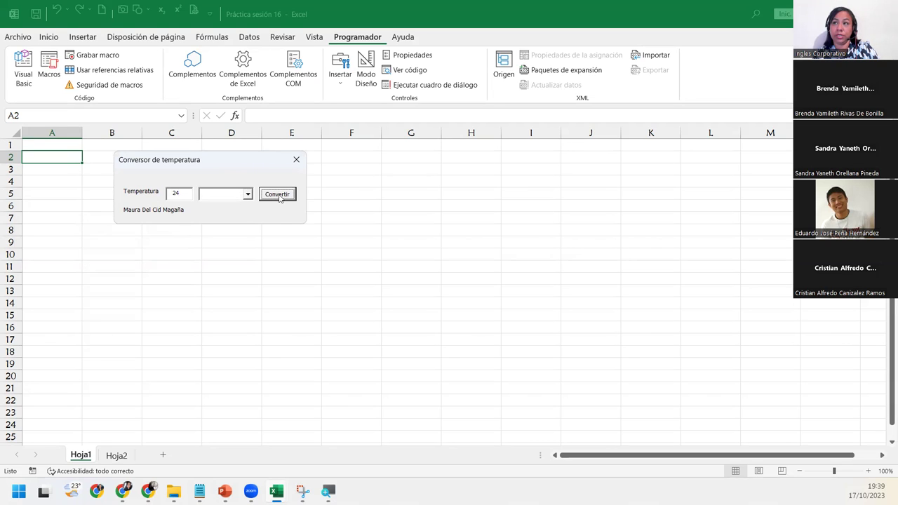
Close the running converter form and dismiss the Memoria insuficiente error
{"action": "left_click", "coordinate": [293, 163]}
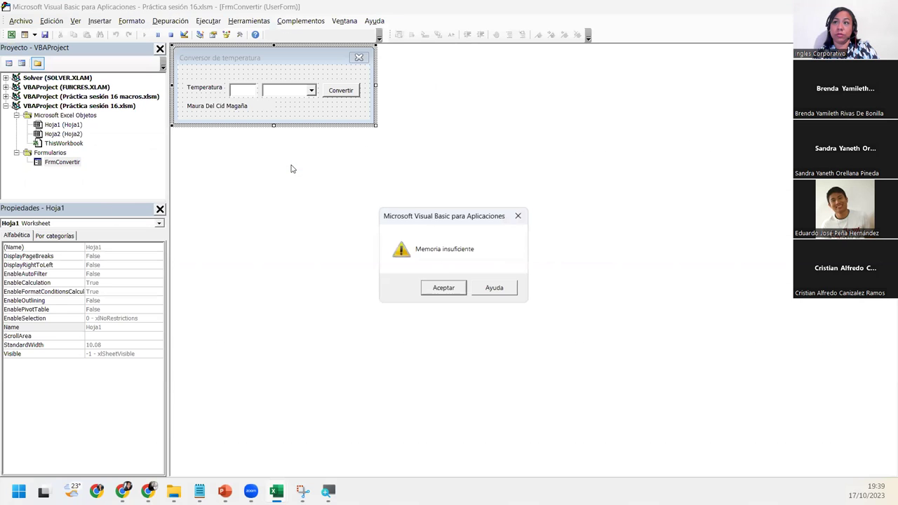
{"action": "left_click", "coordinate": [454, 293]}
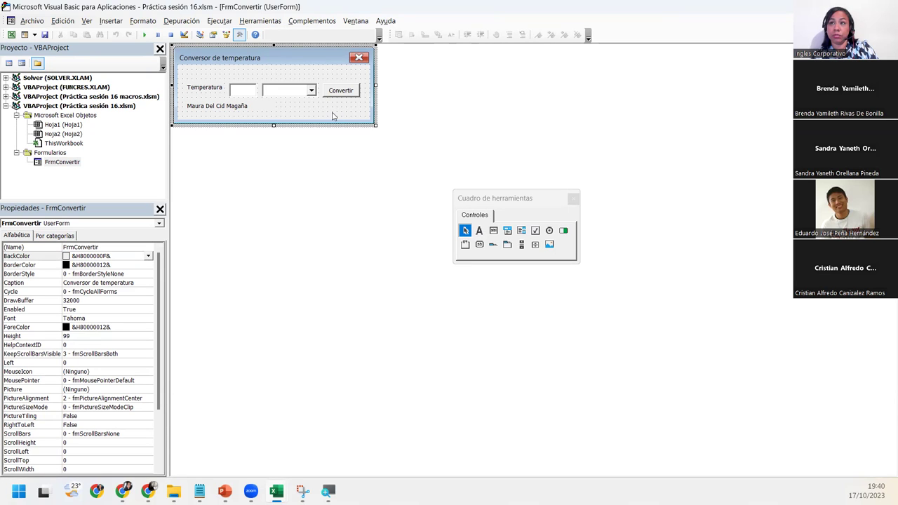
Open FrmConvertir's code and create an empty UserForm_Initialize procedure from the event list
{"action": "double_click", "coordinate": [334, 115]}
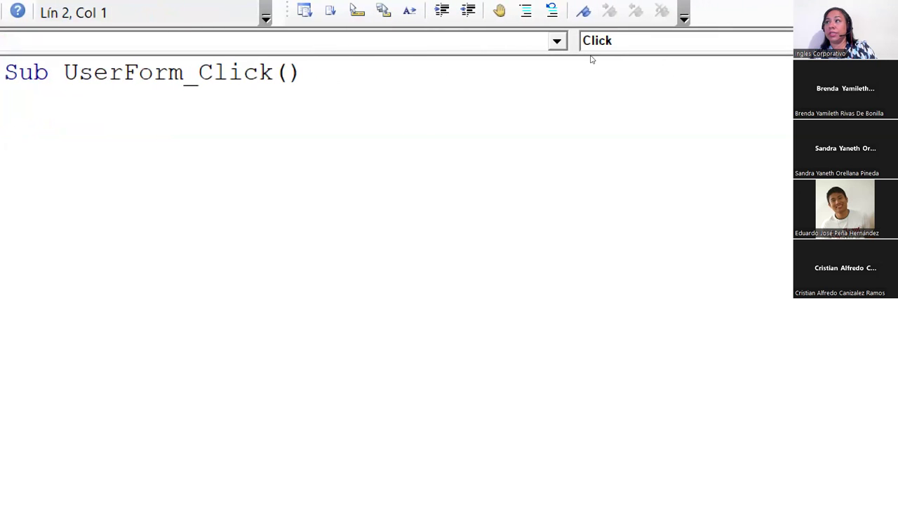
{"action": "left_click", "coordinate": [592, 49]}
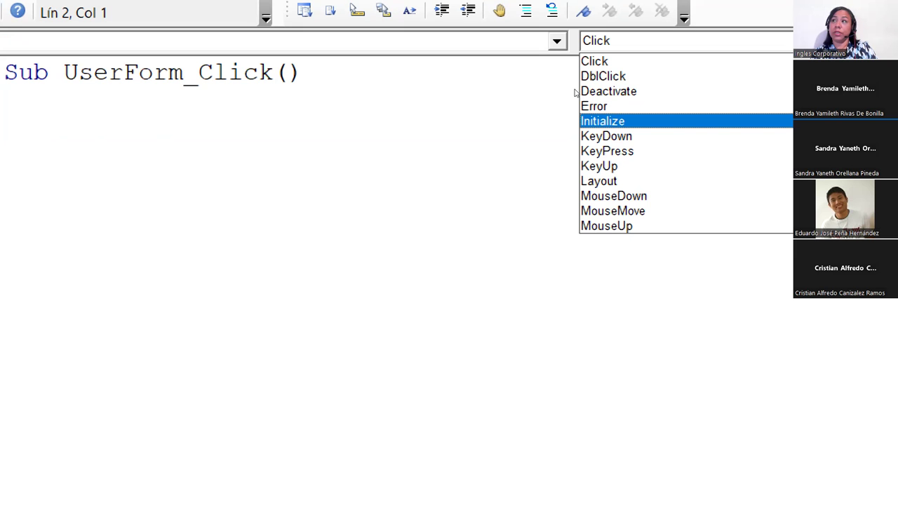
{"action": "left_click", "coordinate": [602, 120]}
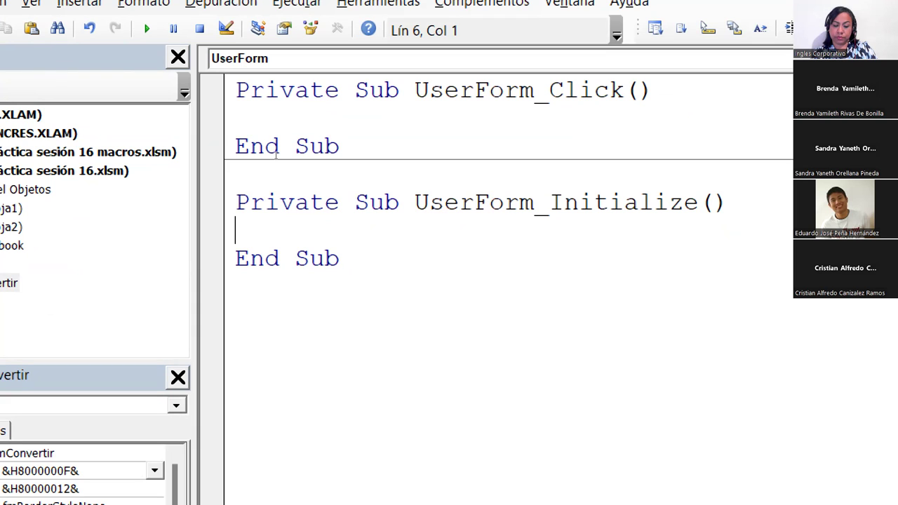
Delete the unused UserForm_Click stub and the leftover blank lines
{"action": "left_click_drag", "start_coordinate": [341, 148], "coordinate": [183, 67]}
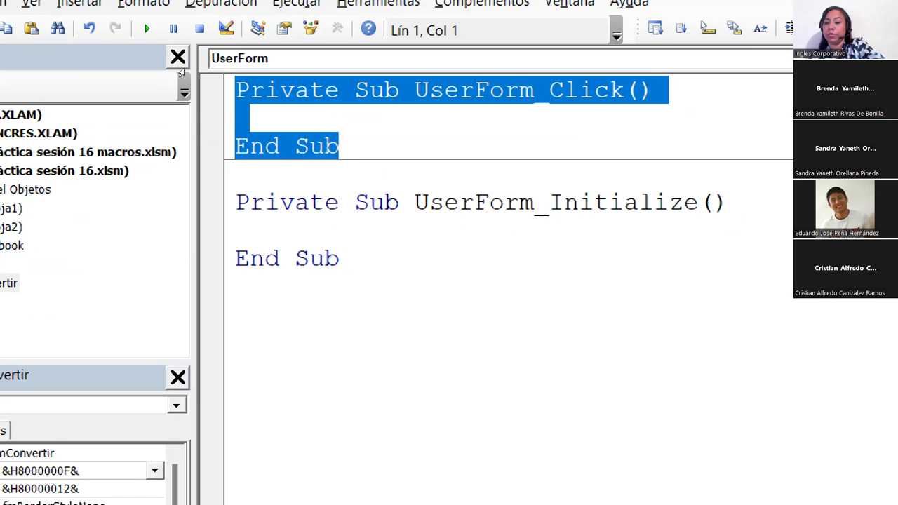
{"action": "key", "text": "Delete"}
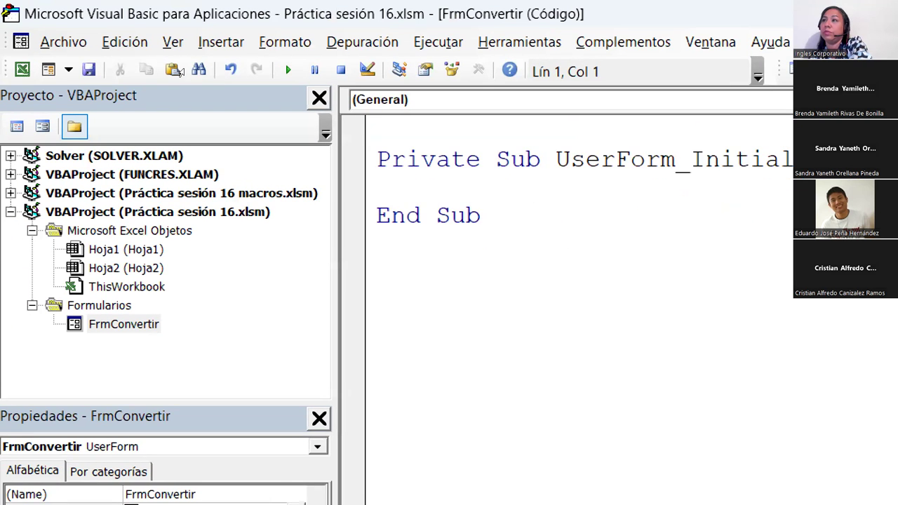
{"action": "key", "text": "Delete"}
{"action": "key", "text": "Delete"}
Write the comment ' Agrega los datos al cuadro combinado inside UserForm_Initialize, then start a new line
{"action": "key", "text": "Down"}
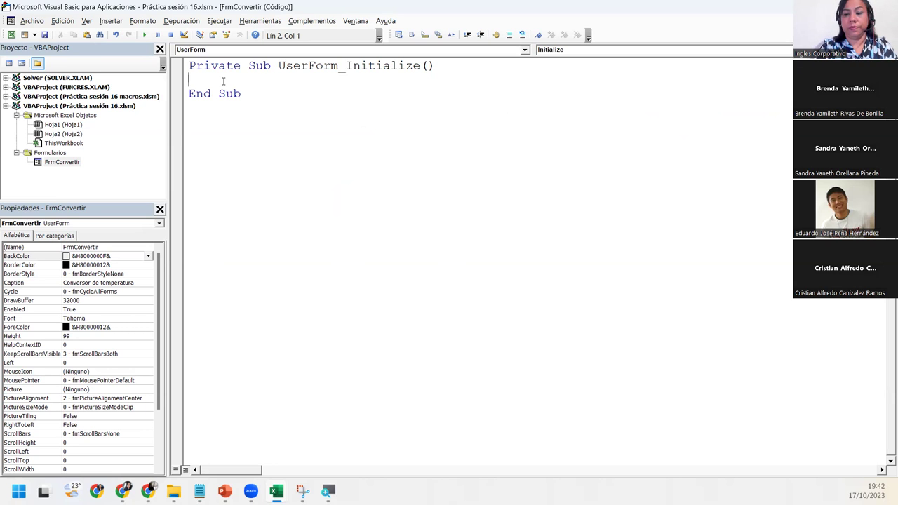
{"action": "type", "text": "' Agrega los datos al cuadro d"}
{"action": "key", "text": "BackSpace"}
{"action": "type", "text": "c"}
{"action": "type", "text": "ombinado"}
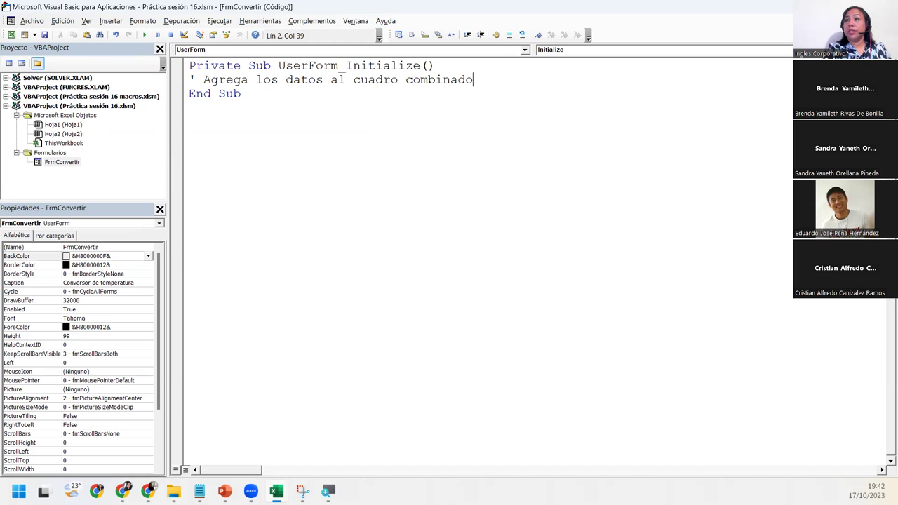
{"action": "key", "text": "Return"}
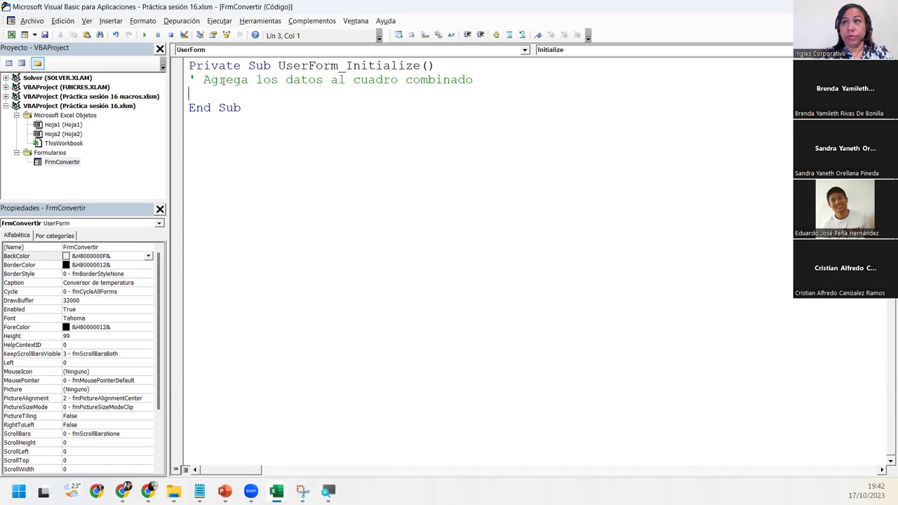
Add the indented line CmbTipo.AddItem ("Celsius") using IntelliSense completion
{"action": "key", "text": "Tab"}
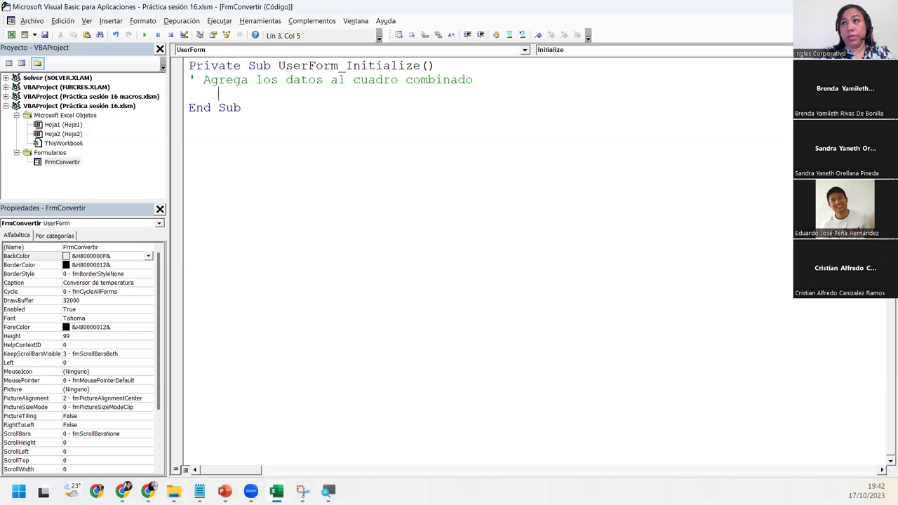
{"action": "key", "text": "ctrl+space"}
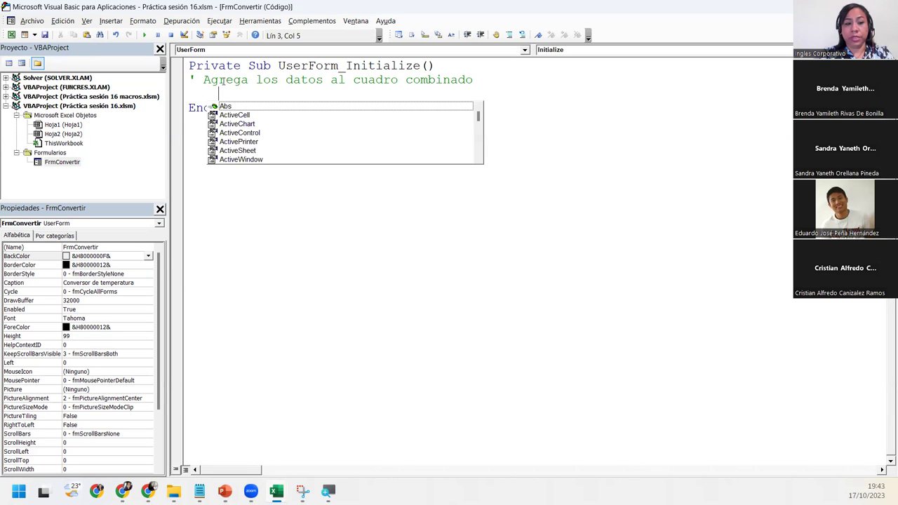
{"action": "type", "text": "cm"}
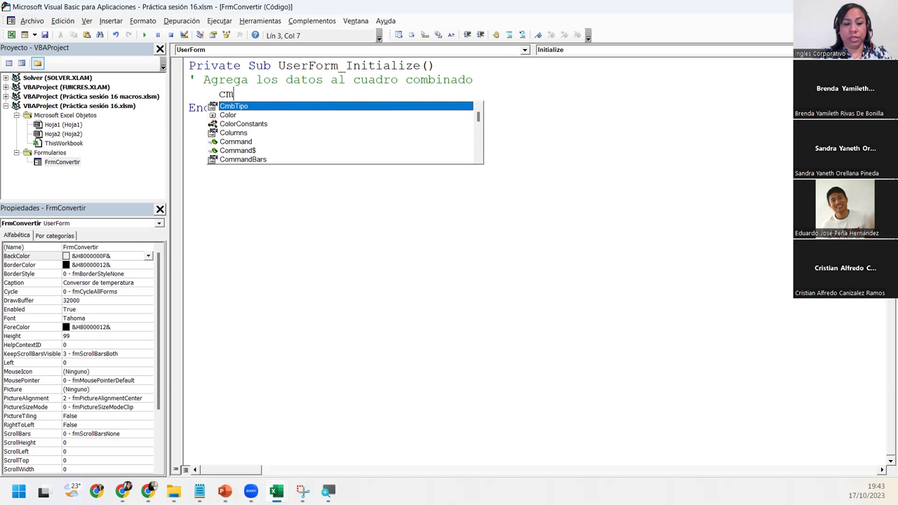
{"action": "type", "text": "bTipo."}
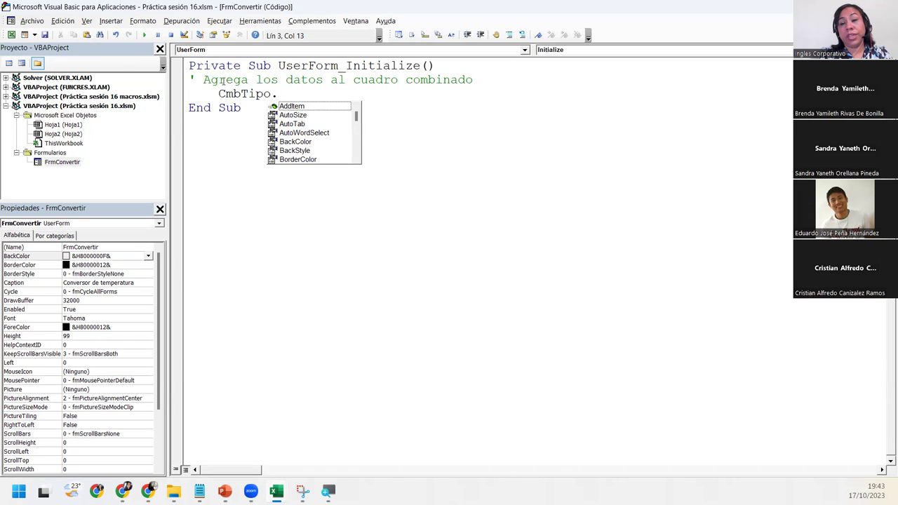
{"action": "key", "text": "Tab"}
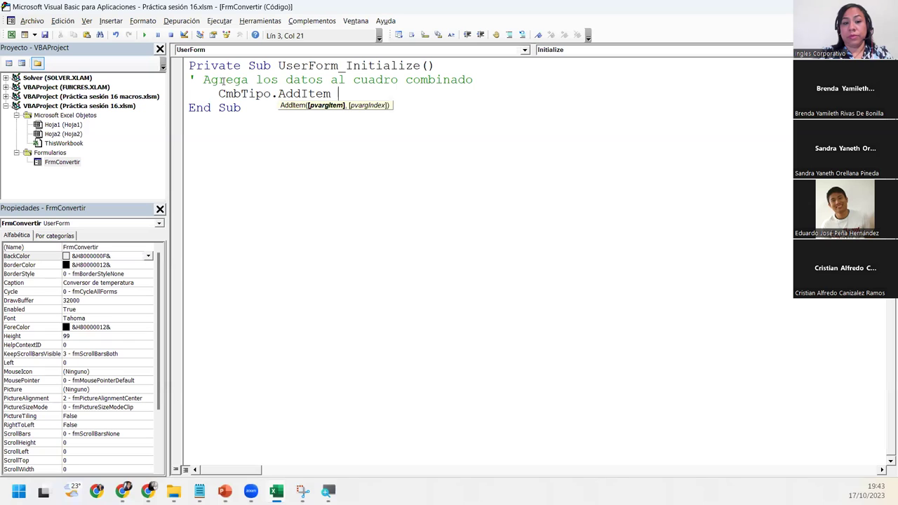
{"action": "type", "text": "("}
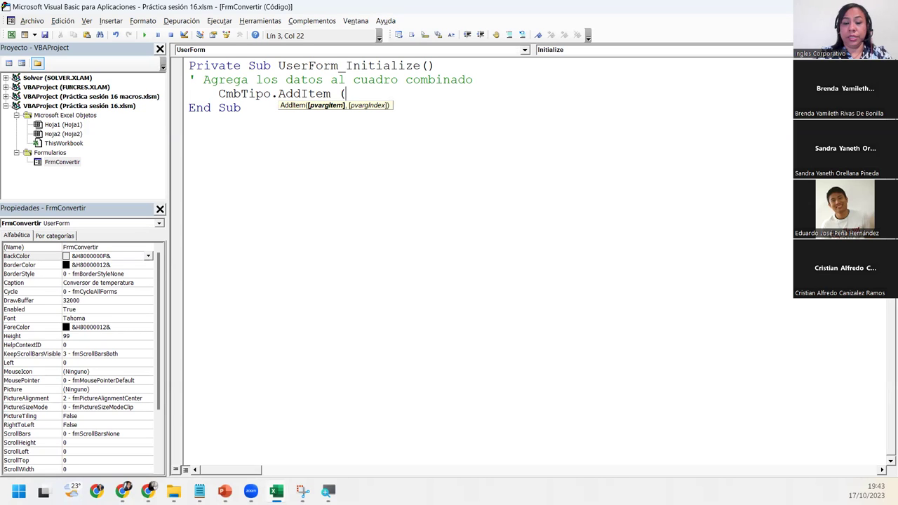
{"action": "type", "text": "\"Celsi"}
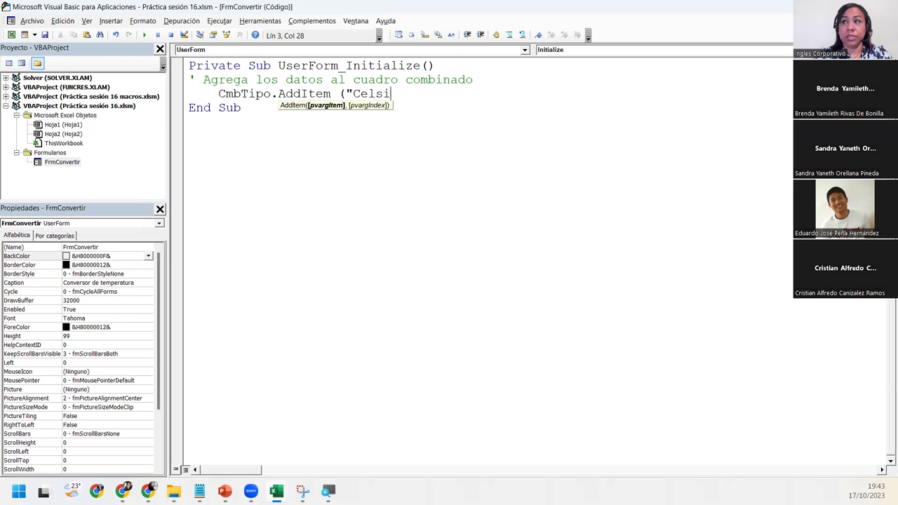
{"action": "type", "text": "us\""}
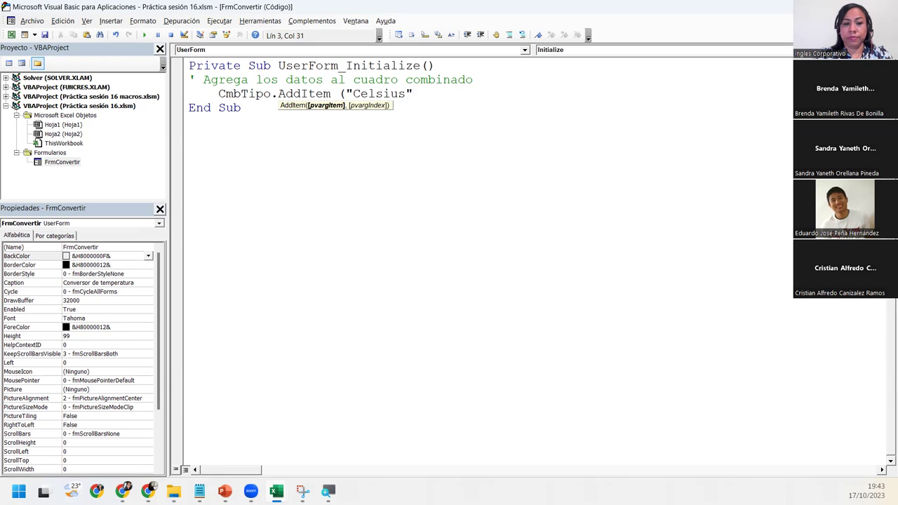
{"action": "type", "text": ")"}
{"action": "key", "text": "Return"}
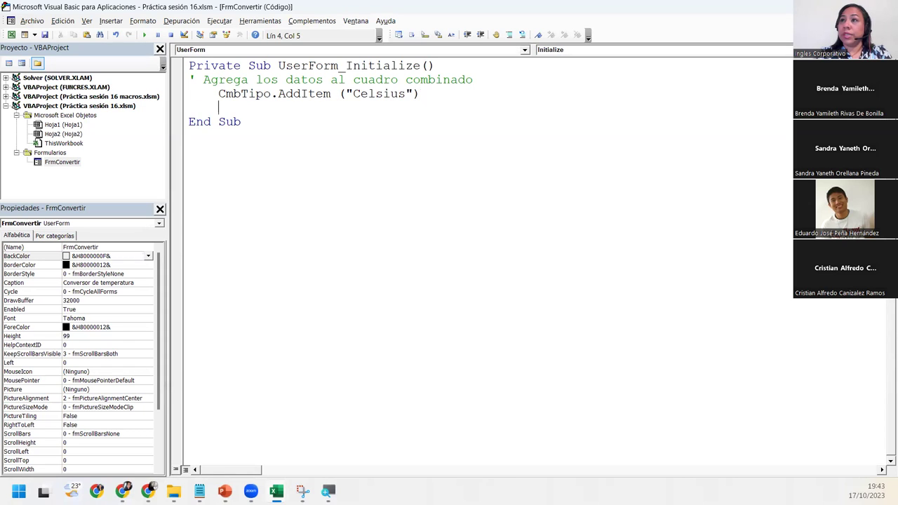
Add the line CmbTipo.AddItem ("Farenheit") below it
{"action": "key", "text": "ctrl+space"}
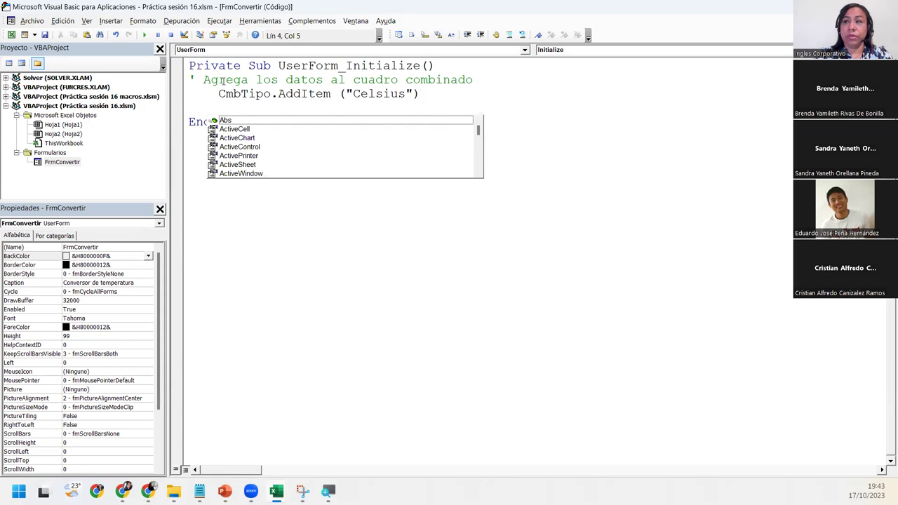
{"action": "type", "text": "cmb"}
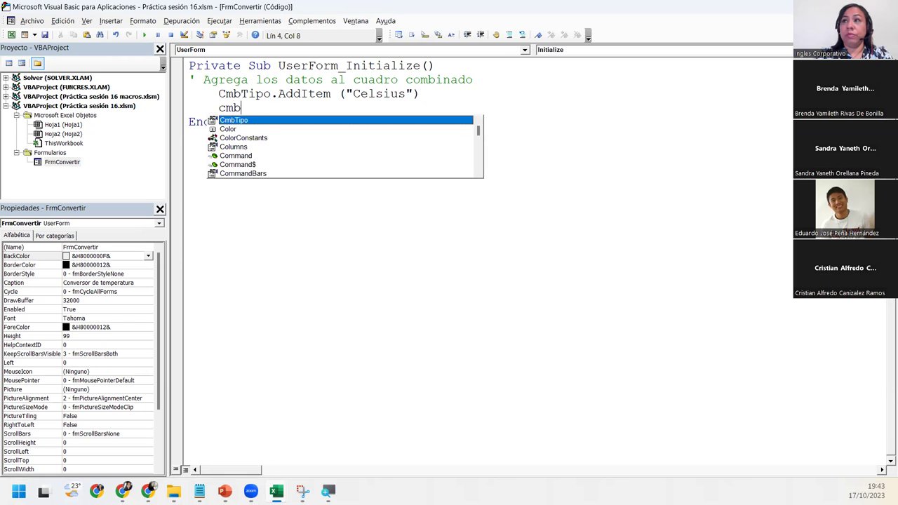
{"action": "key", "text": "Tab"}
{"action": "type", "text": ".a"}
{"action": "key", "text": "Tab"}
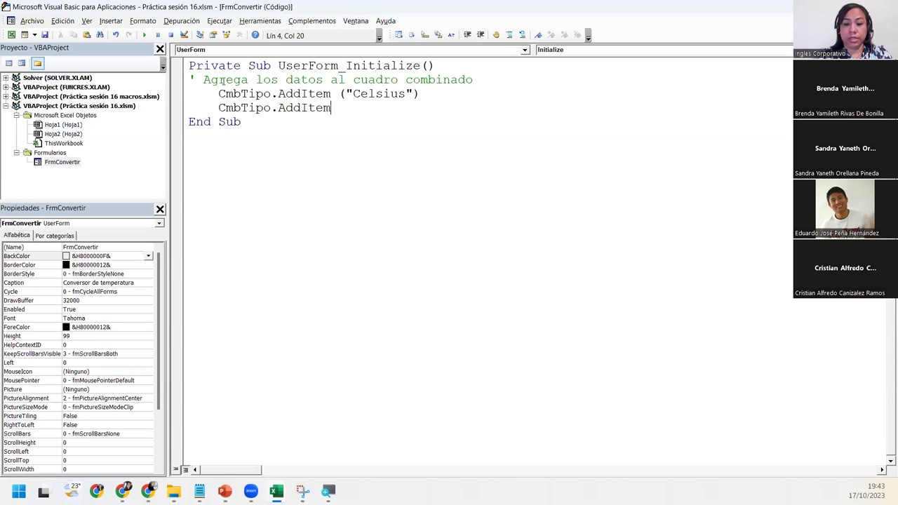
{"action": "type", "text": "("}
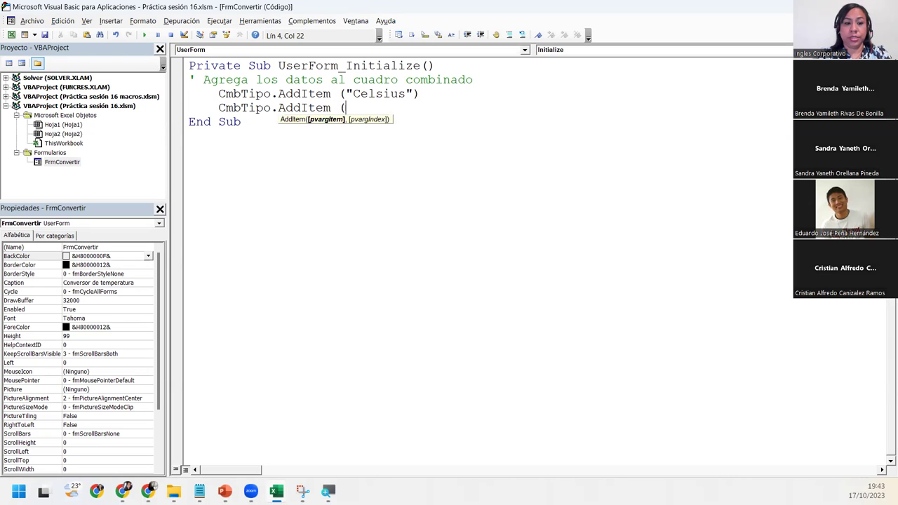
{"action": "type", "text": "\"Farenheit"}
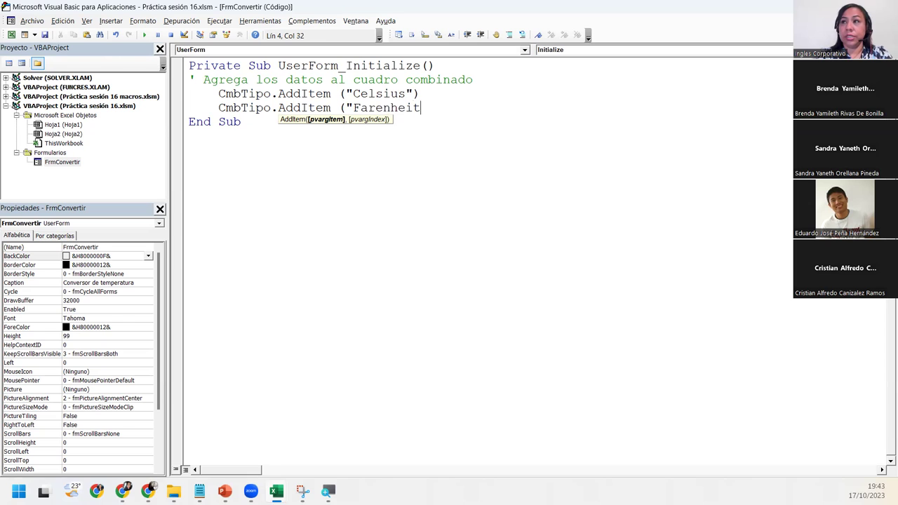
{"action": "type", "text": "\""}
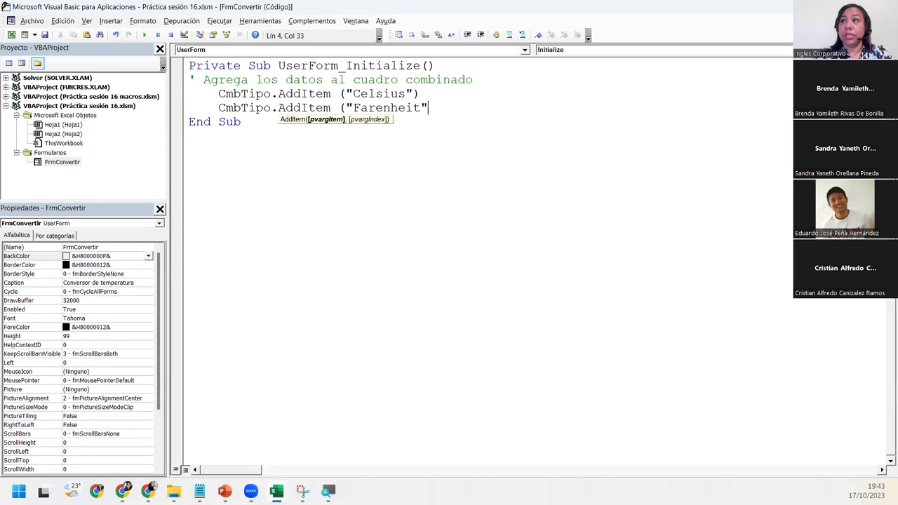
{"action": "type", "text": ")"}
{"action": "key", "text": "Return"}
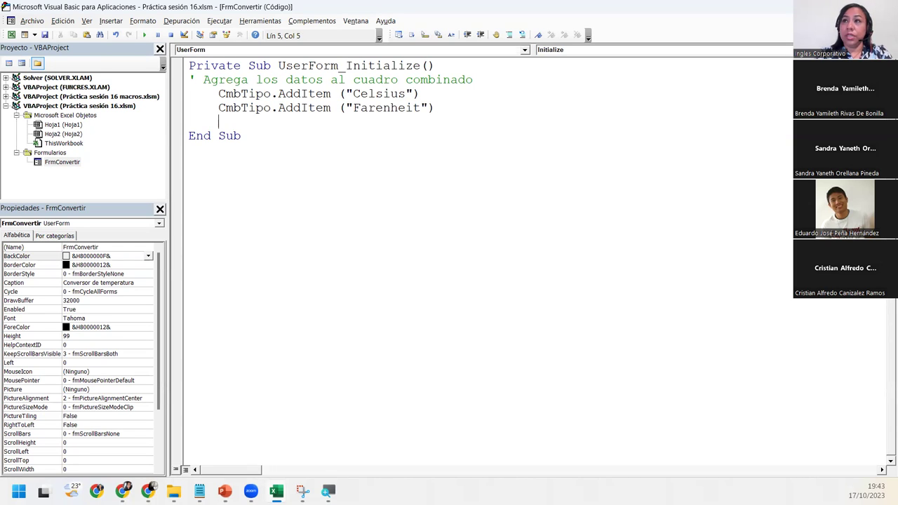
Add CmbTipo.ListIndex = 0 to preselect the first unit, then check the line endings
{"action": "key", "text": "ctrl+space"}
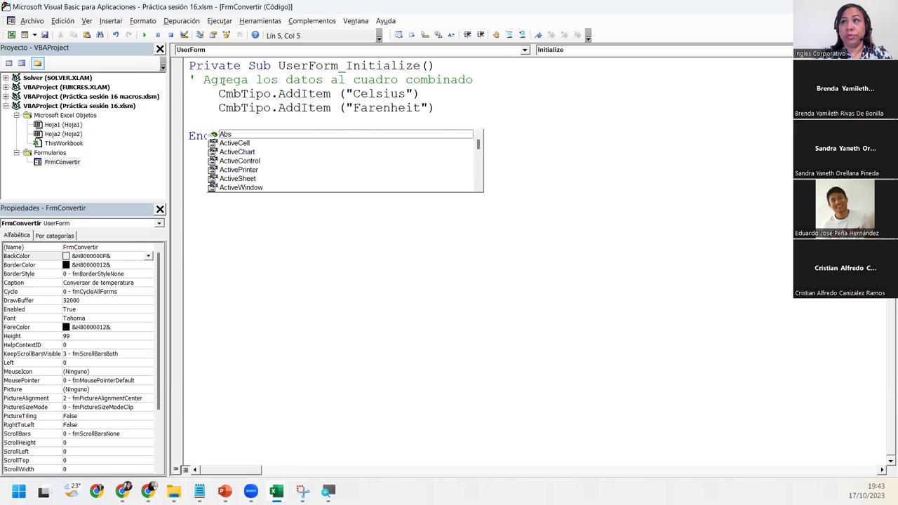
{"action": "type", "text": "Co"}
{"action": "key", "text": "BackSpace"}
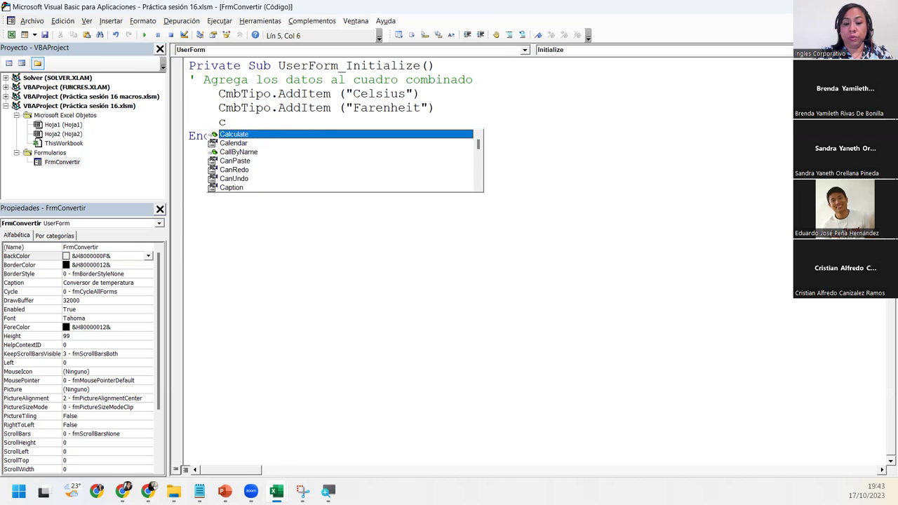
{"action": "type", "text": "mb"}
{"action": "key", "text": "Tab"}
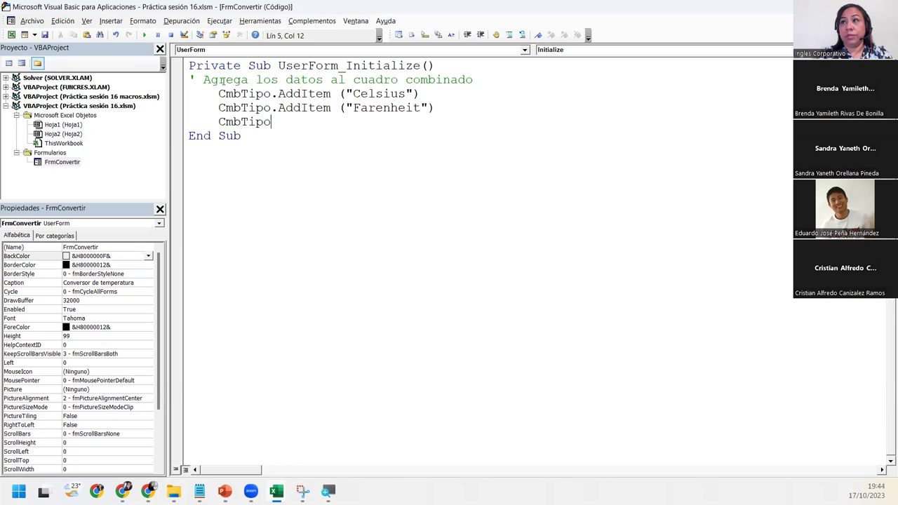
{"action": "type", "text": ".lis"}
{"action": "key", "text": "Down"}
{"action": "key", "text": "Down"}
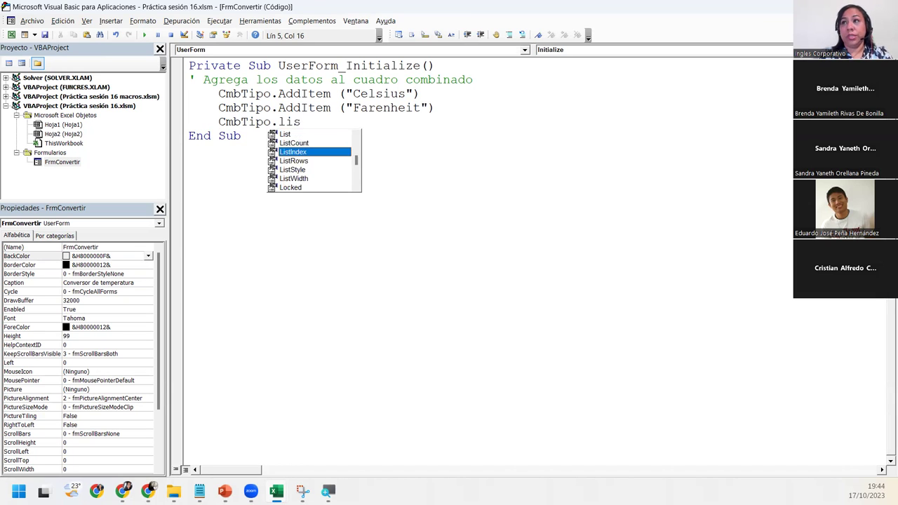
{"action": "key", "text": "Tab"}
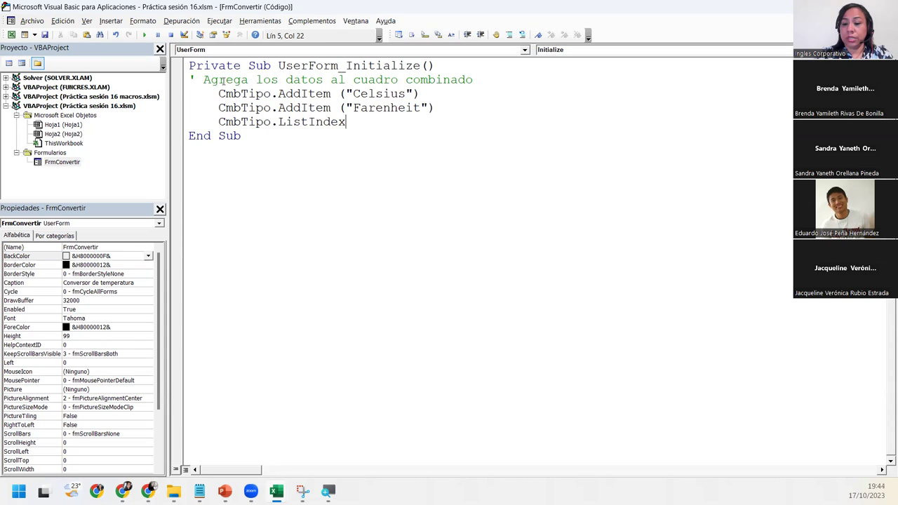
{"action": "type", "text": "= o"}
{"action": "key", "text": "BackSpace"}
{"action": "type", "text": "0"}
{"action": "key", "text": "Return"}
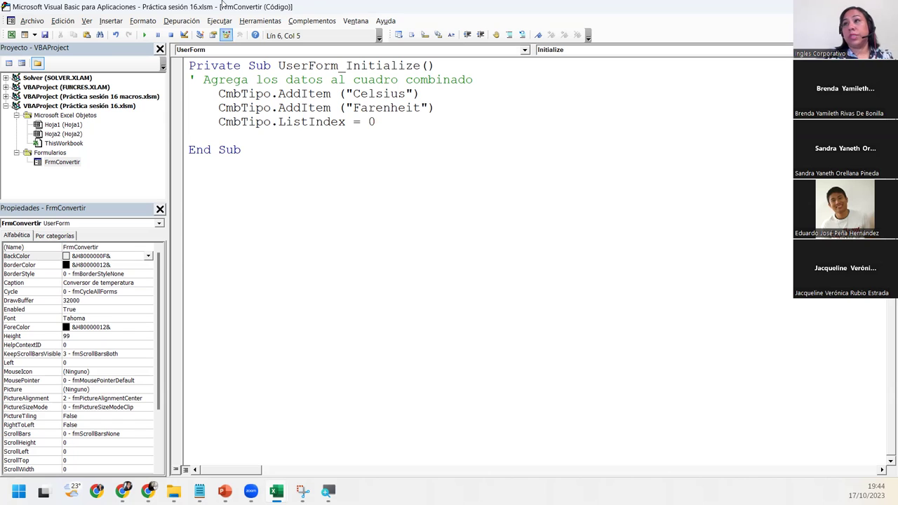
{"action": "left_click_drag", "start_coordinate": [435, 89], "coordinate": [406, 93]}
{"action": "left_click", "coordinate": [434, 87]}
{"action": "left_click", "coordinate": [440, 103]}
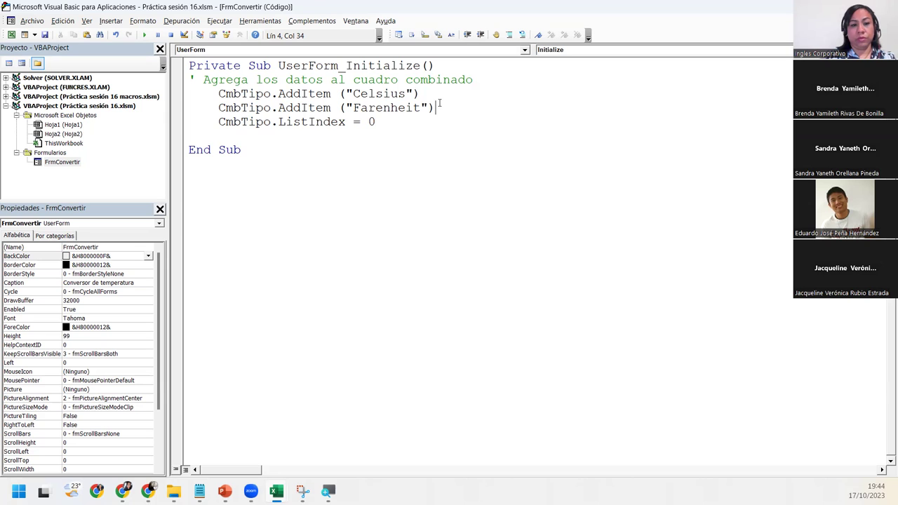
{"action": "left_click", "coordinate": [225, 142]}
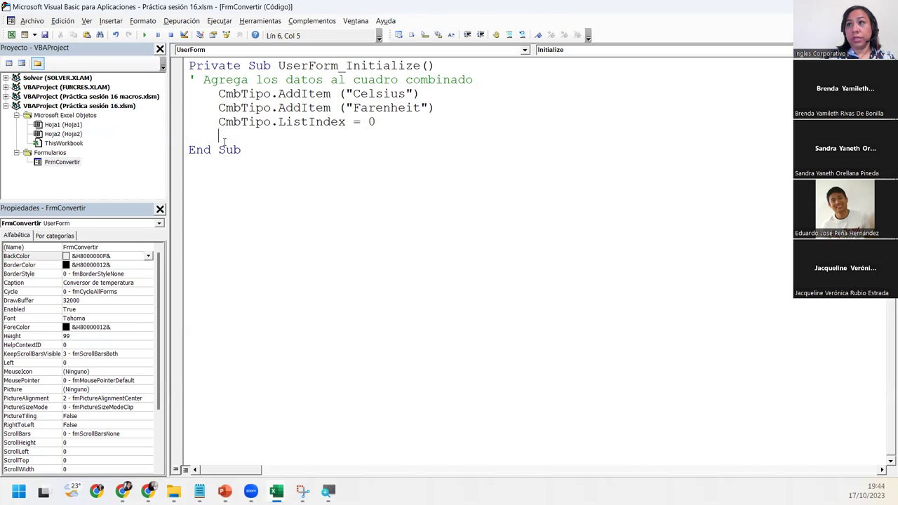
Delete the blank line so End Sub follows CmbTipo.ListIndex = 0
{"action": "key", "text": "BackSpace"}
{"action": "key", "text": "BackSpace"}
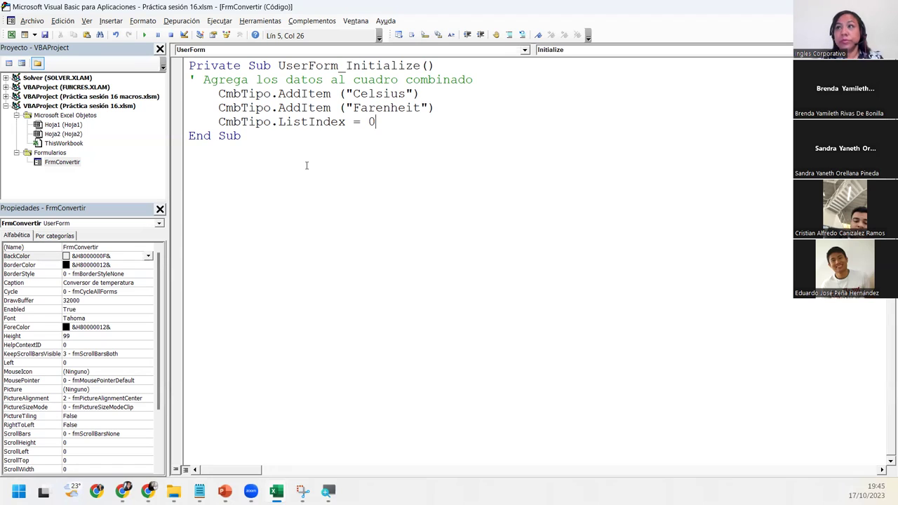
{"action": "left_click", "coordinate": [294, 169]}
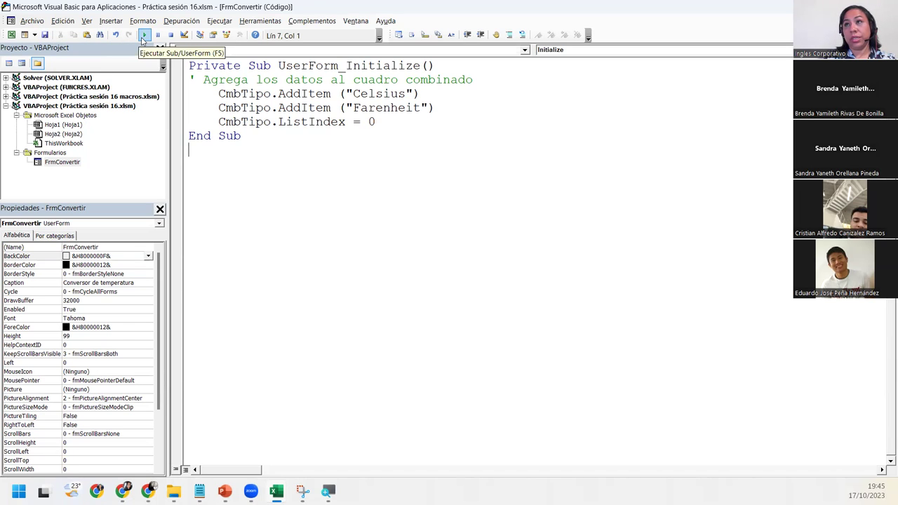
Run the form, switch its unit list between Farenheit and Celsius, then close it
{"action": "left_click", "coordinate": [143, 37]}
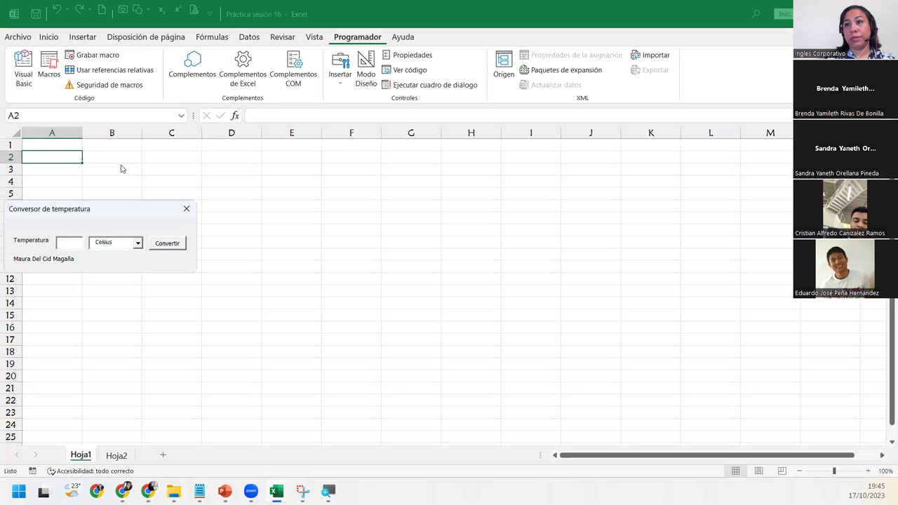
{"action": "left_click_drag", "start_coordinate": [122, 208], "coordinate": [279, 139]}
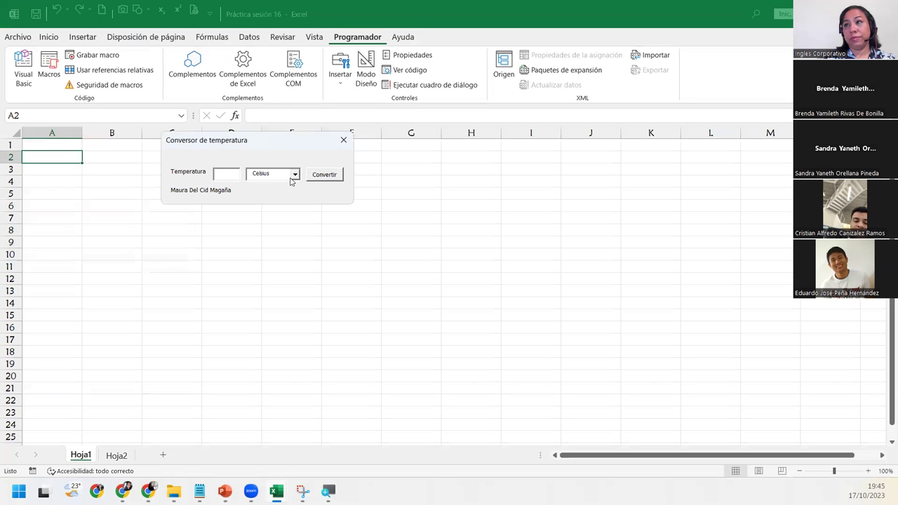
{"action": "left_click", "coordinate": [295, 175]}
{"action": "left_click", "coordinate": [283, 193]}
{"action": "left_click", "coordinate": [295, 175]}
{"action": "left_click", "coordinate": [280, 186]}
{"action": "left_click", "coordinate": [295, 176]}
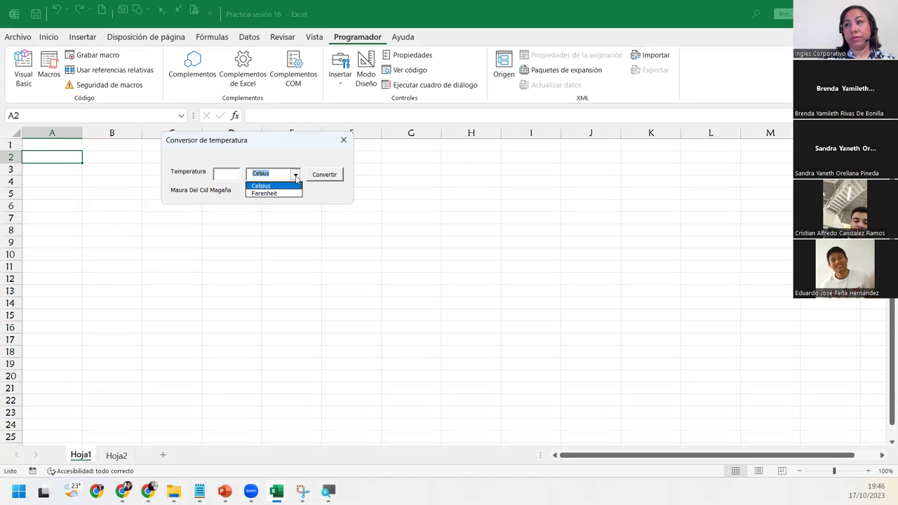
{"action": "left_click", "coordinate": [277, 194]}
{"action": "left_click", "coordinate": [229, 172]}
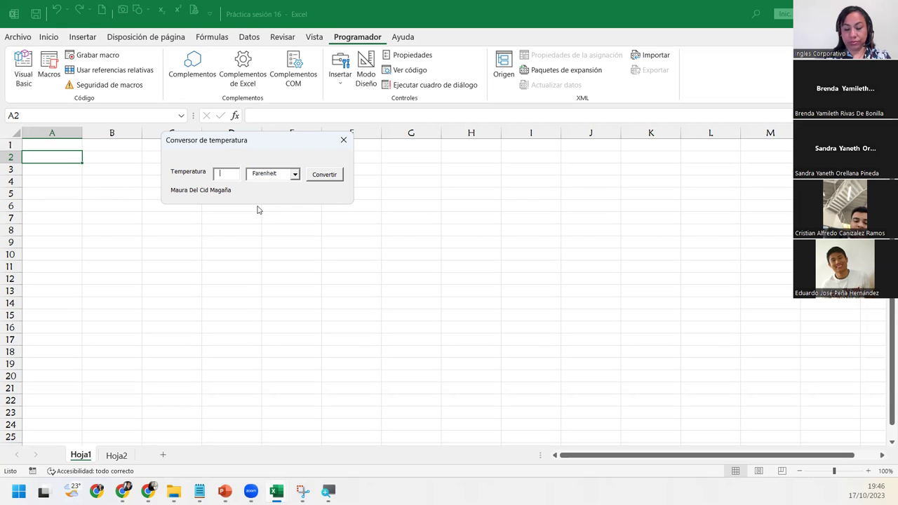
{"action": "left_click", "coordinate": [343, 140]}
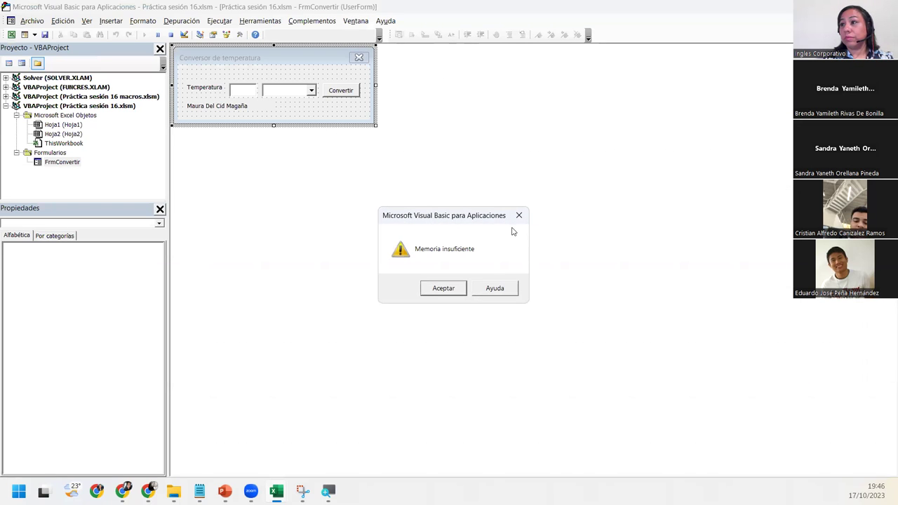
Dismiss the Memoria insuficiente error and open FrmConvertir's code with F7
{"action": "left_click", "coordinate": [458, 294]}
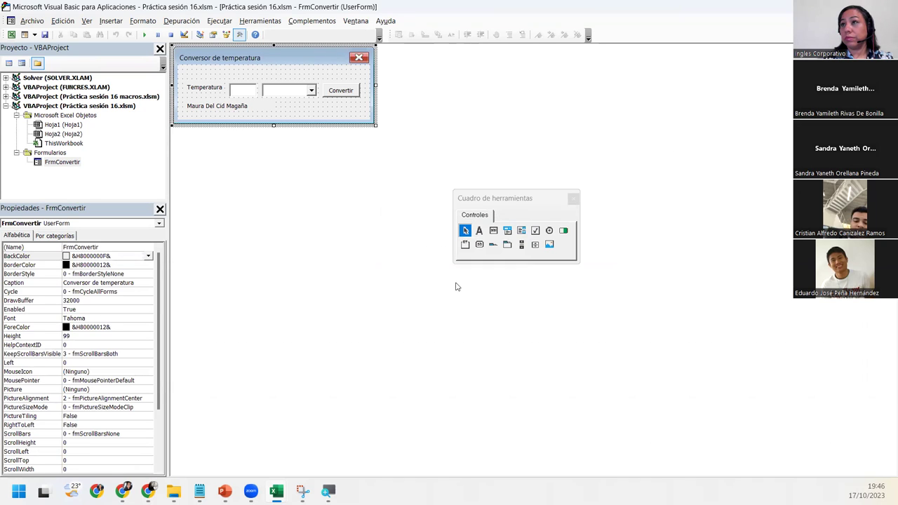
{"action": "left_click", "coordinate": [309, 93]}
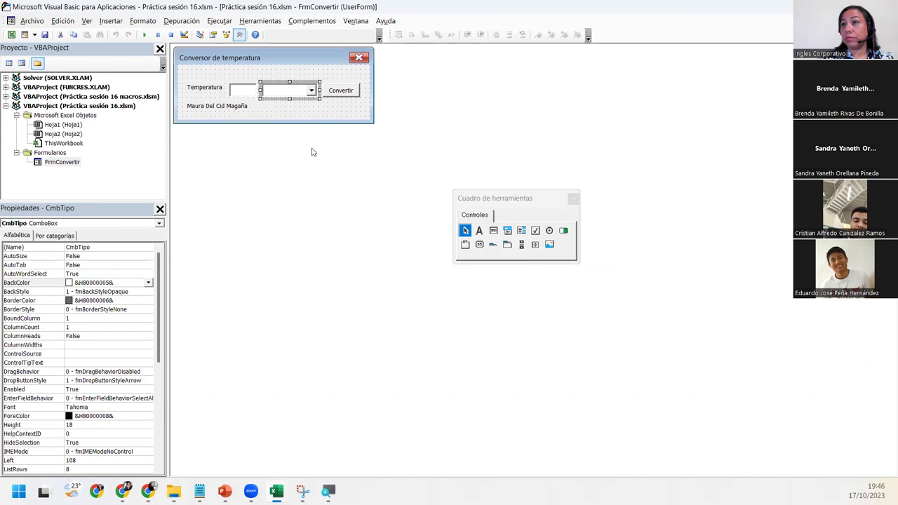
{"action": "left_click", "coordinate": [291, 114]}
{"action": "key", "text": "F7"}
Review the UserForm_Initialize procedure that fills CmbTipo with Celsius and Farenheit
{"action": "left_click", "coordinate": [382, 124]}
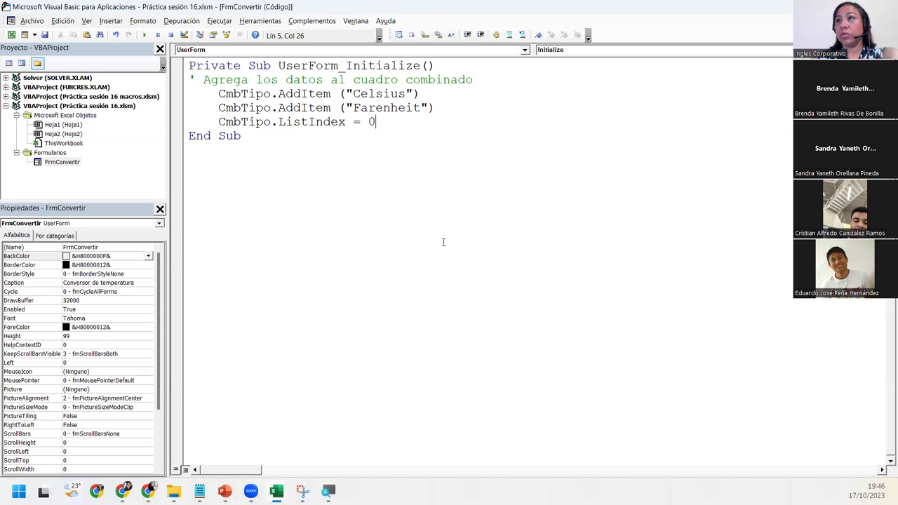
{"action": "left_click_drag", "start_coordinate": [264, 139], "coordinate": [190, 66]}
{"action": "left_click", "coordinate": [246, 143]}
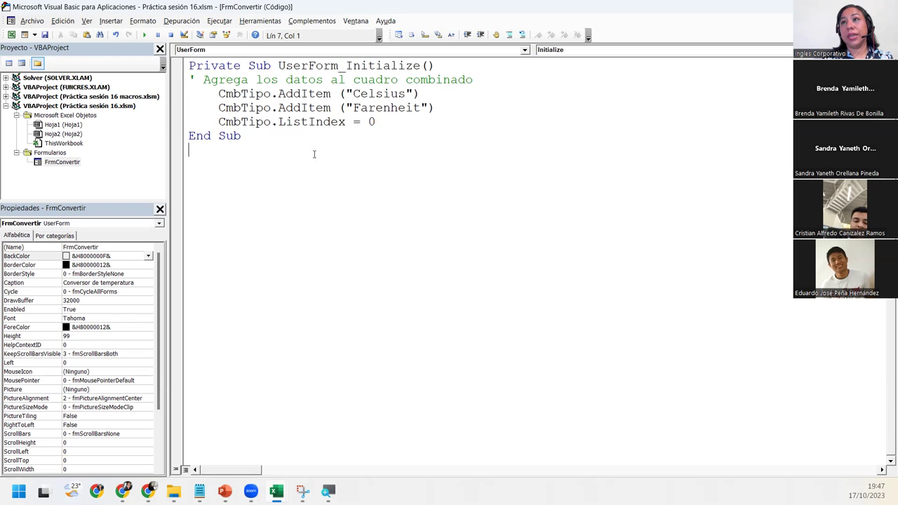
Run the converter form, pick Farenheit then Celsius from its unit list, and close it
{"action": "left_click", "coordinate": [143, 34]}
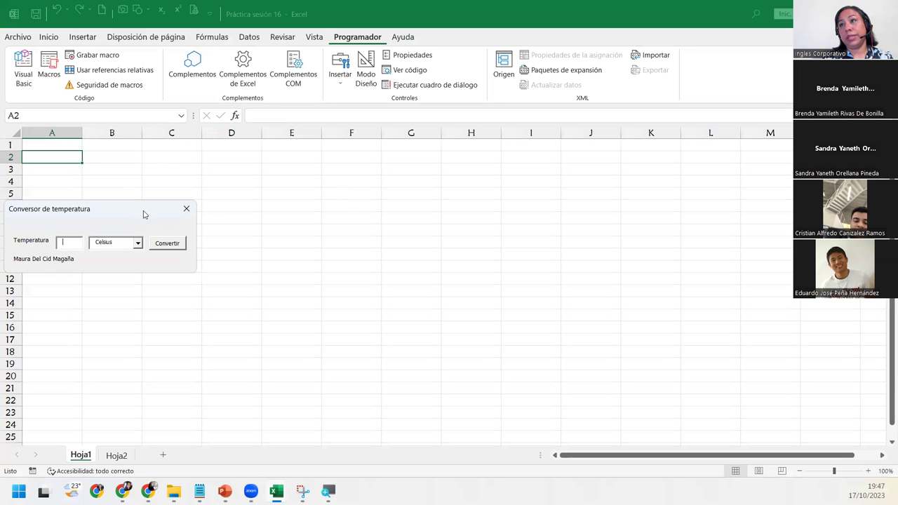
{"action": "left_click_drag", "start_coordinate": [144, 214], "coordinate": [344, 167]}
{"action": "left_click", "coordinate": [338, 196]}
{"action": "left_click", "coordinate": [320, 215]}
{"action": "left_click", "coordinate": [339, 195]}
{"action": "left_click", "coordinate": [312, 208]}
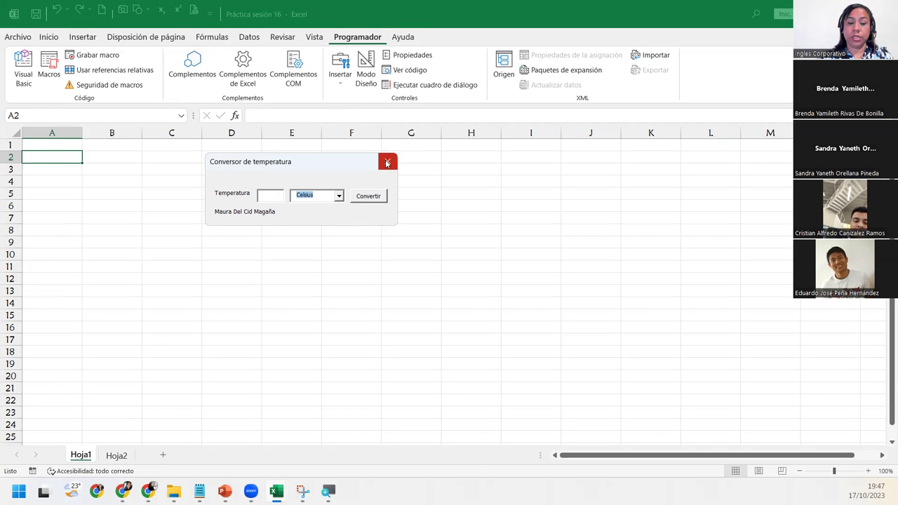
{"action": "left_click", "coordinate": [387, 163]}
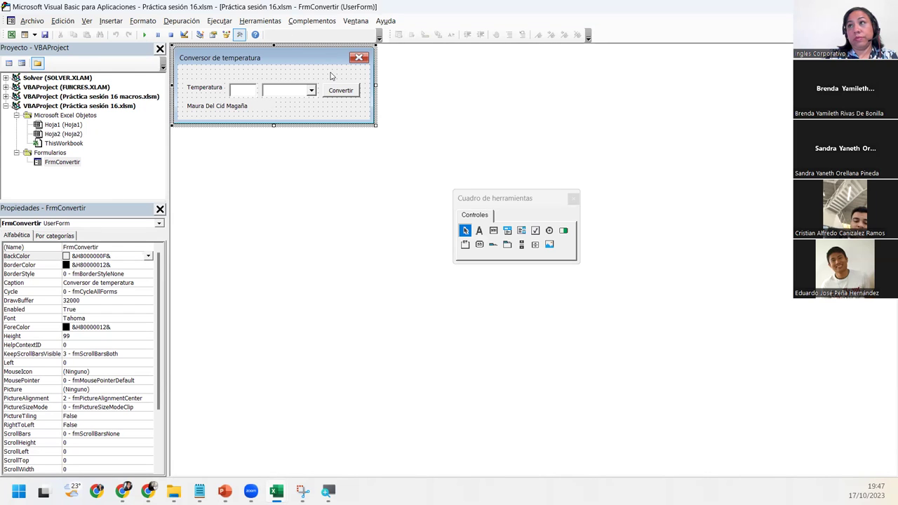
Select the Convertir button so its properties show BotonConvertir
{"action": "left_click", "coordinate": [357, 89]}
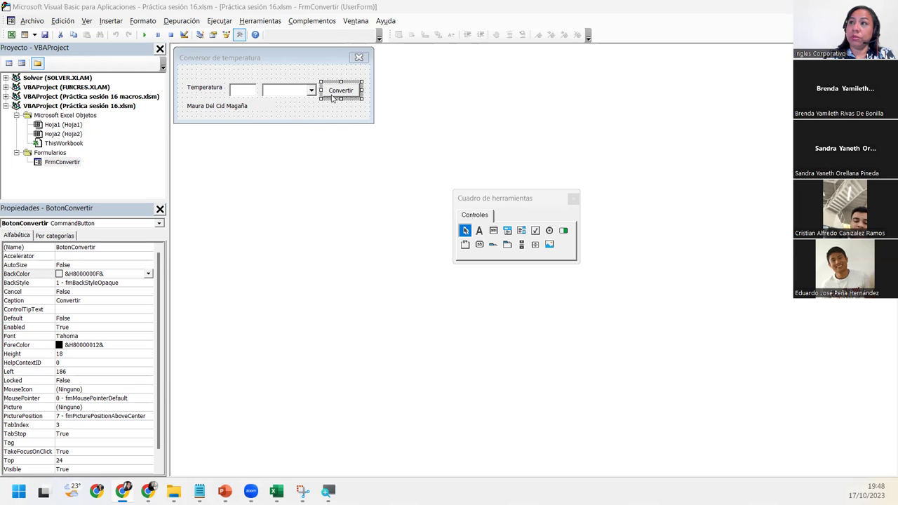
Create an empty BotonConvertir_Click procedure separated by a blank line from UserForm_Initialize
{"action": "double_click", "coordinate": [334, 96]}
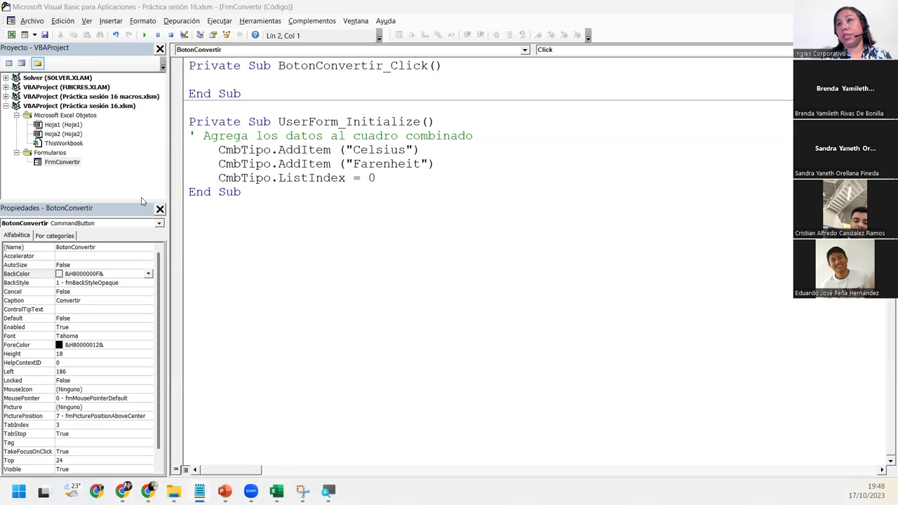
{"action": "left_click", "coordinate": [261, 92]}
{"action": "key", "text": "Return"}
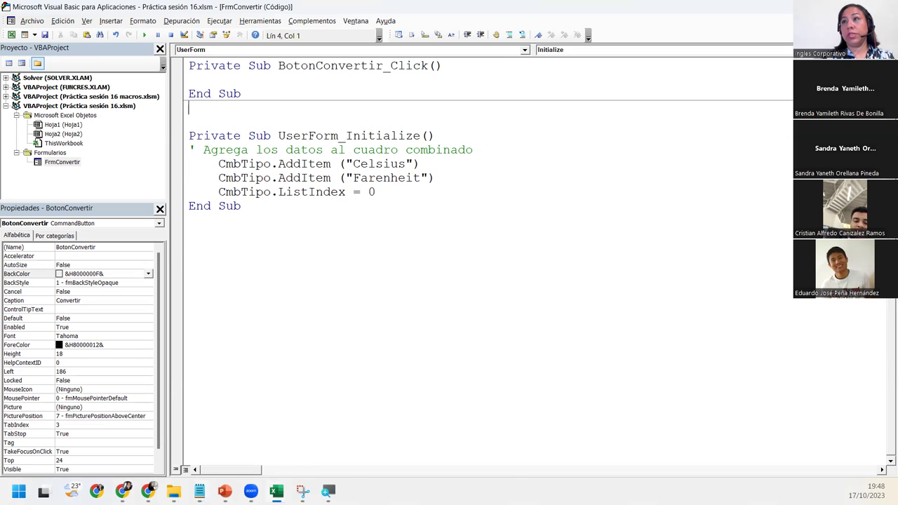
{"action": "left_click", "coordinate": [211, 78]}
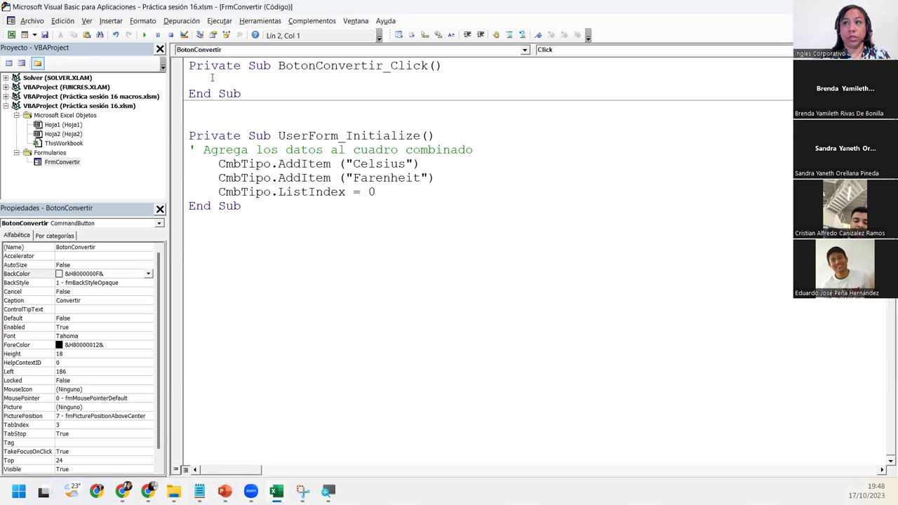
Add the comment 'Validar que el cuadro de texto de "Temperatura" tenga valor'
{"action": "type", "text": "'"}
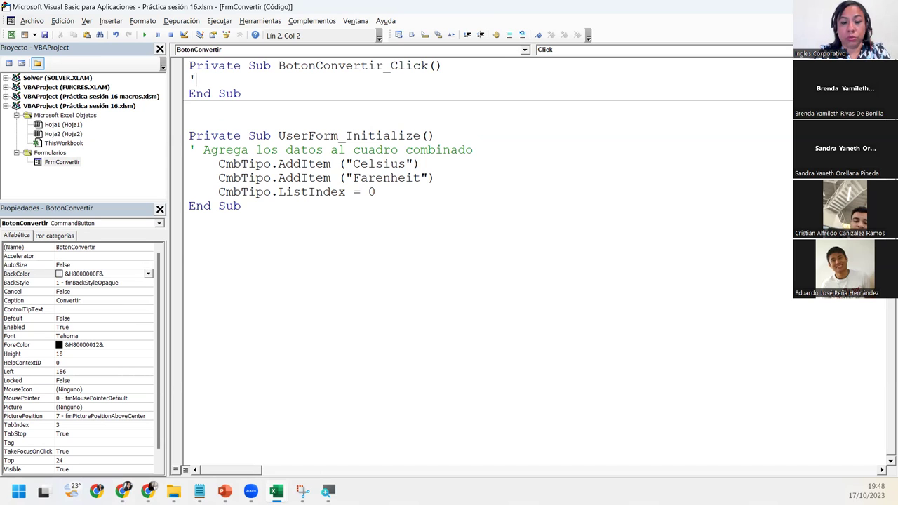
{"action": "type", "text": " Validar"}
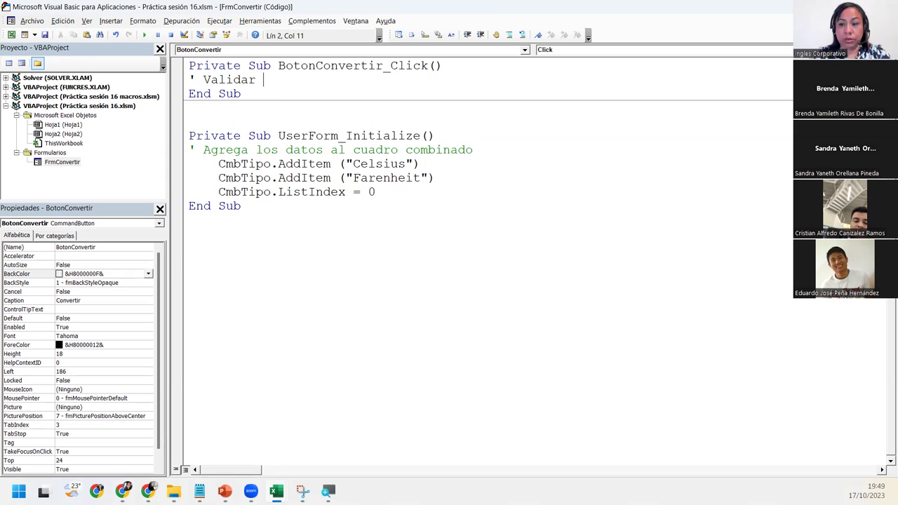
{"action": "type", "text": "que el cuadro de texto \"Temperatura\" tenga valor"}
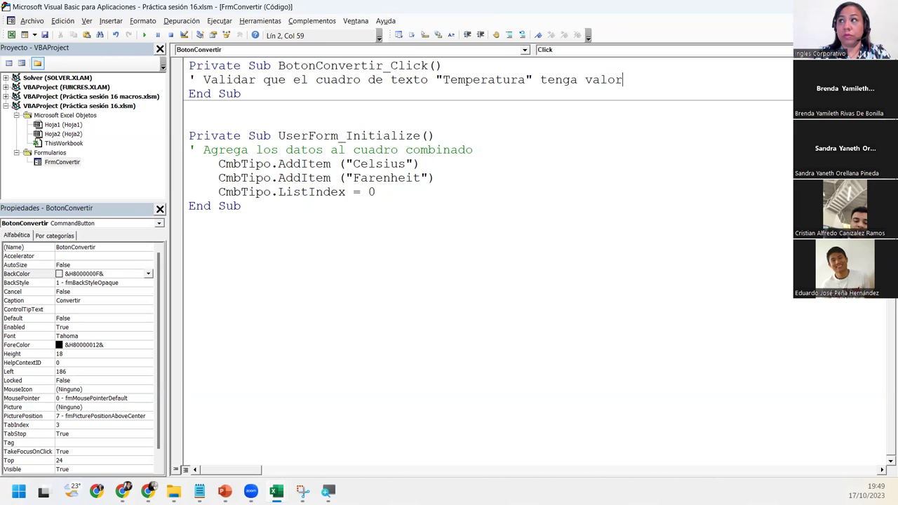
{"action": "key", "text": "Return"}
Write the line If TxtTemperatura.Value = "" Then, using code completion for the names
{"action": "key", "text": "Tab"}
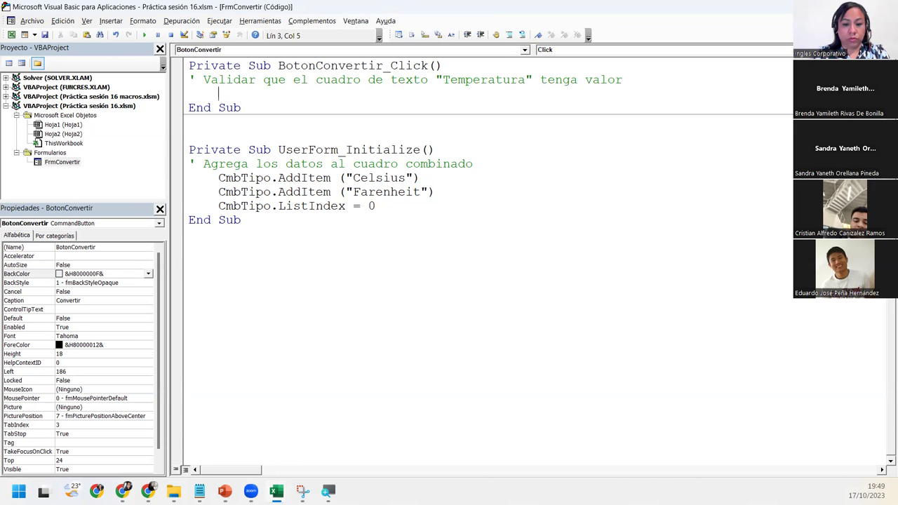
{"action": "type", "text": "If"}
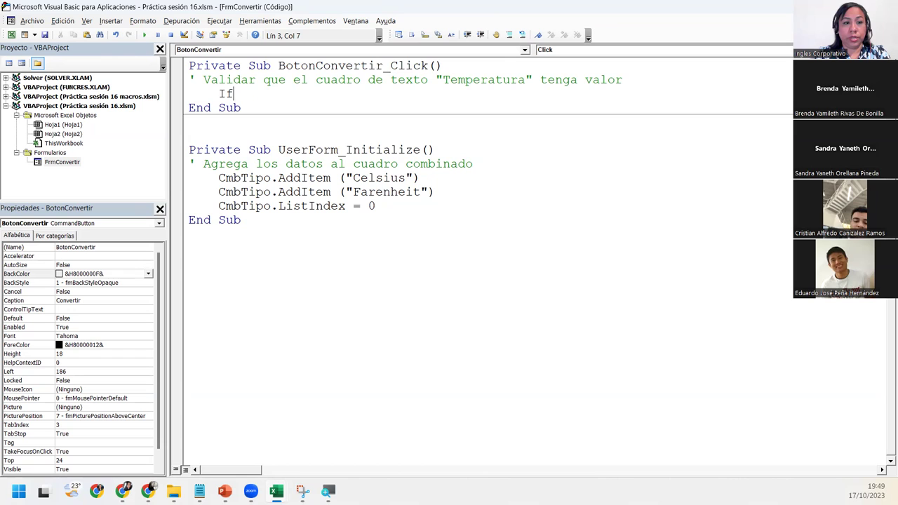
{"action": "type", "text": " t"}
{"action": "key", "text": "ctrl+space"}
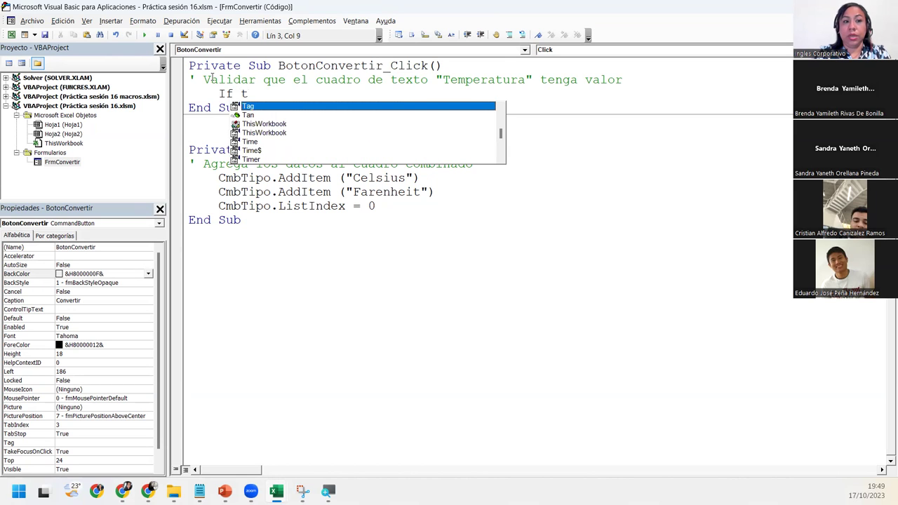
{"action": "type", "text": "x"}
{"action": "key", "text": "Tab"}
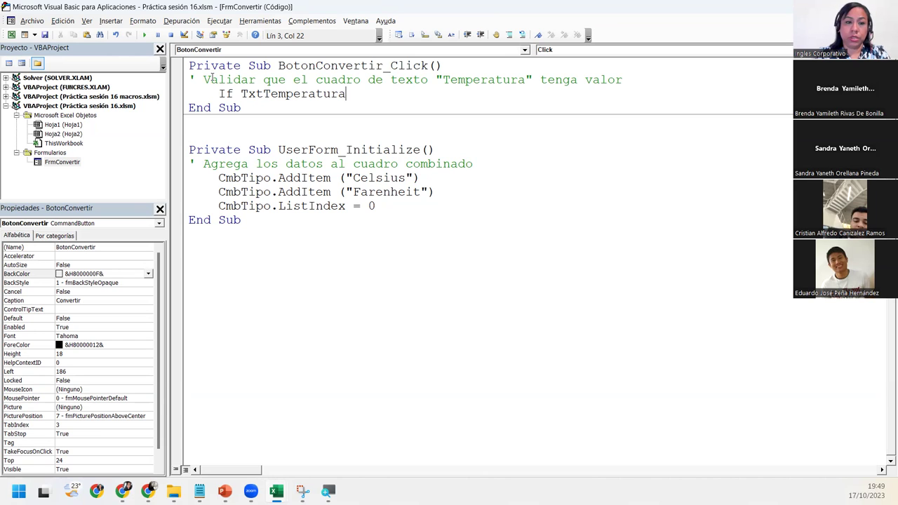
{"action": "type", "text": ".va"}
{"action": "key", "text": "BackSpace"}
{"action": "key", "text": "BackSpace"}
{"action": "key", "text": "BackSpace"}
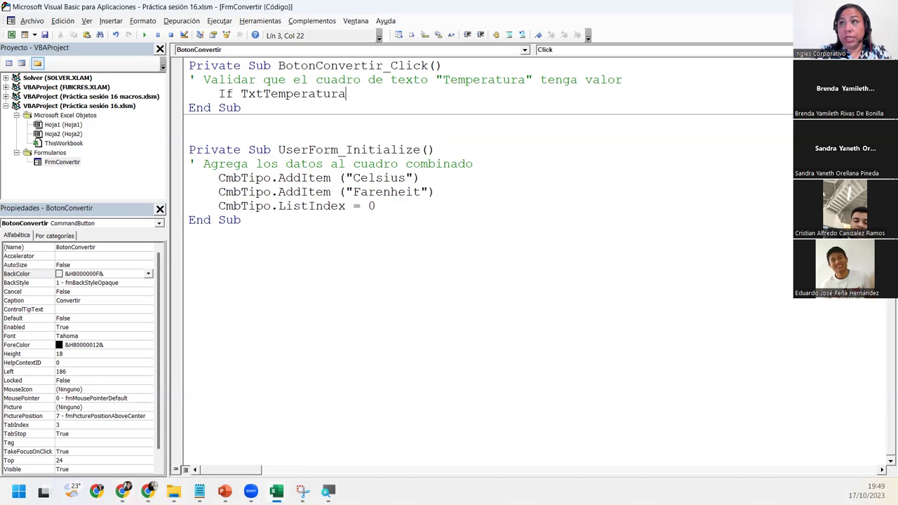
{"action": "key", "text": "BackSpace"}
{"action": "key", "text": "BackSpace"}
{"action": "key", "text": "BackSpace"}
{"action": "key", "text": "BackSpace"}
{"action": "key", "text": "BackSpace"}
{"action": "key", "text": "BackSpace"}
{"action": "key", "text": "BackSpace"}
{"action": "key", "text": "BackSpace"}
{"action": "key", "text": "BackSpace"}
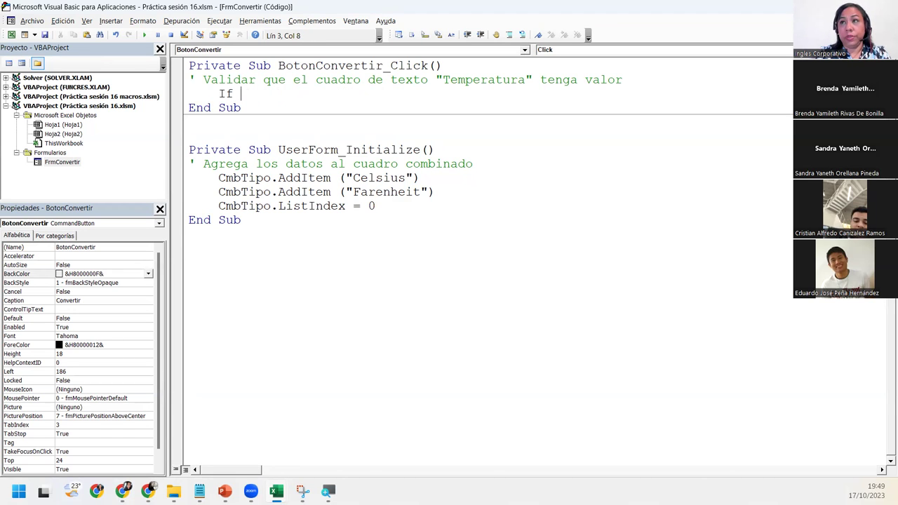
{"action": "key", "text": "ctrl+space"}
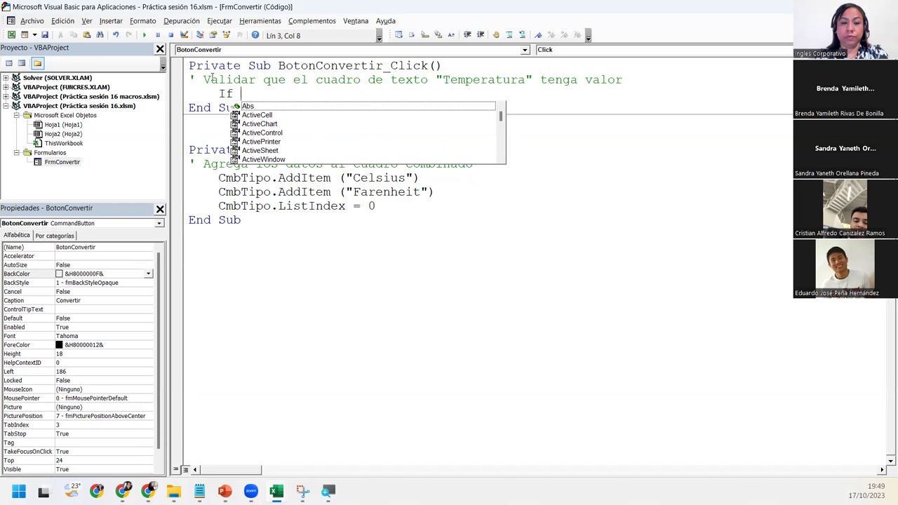
{"action": "type", "text": "txt"}
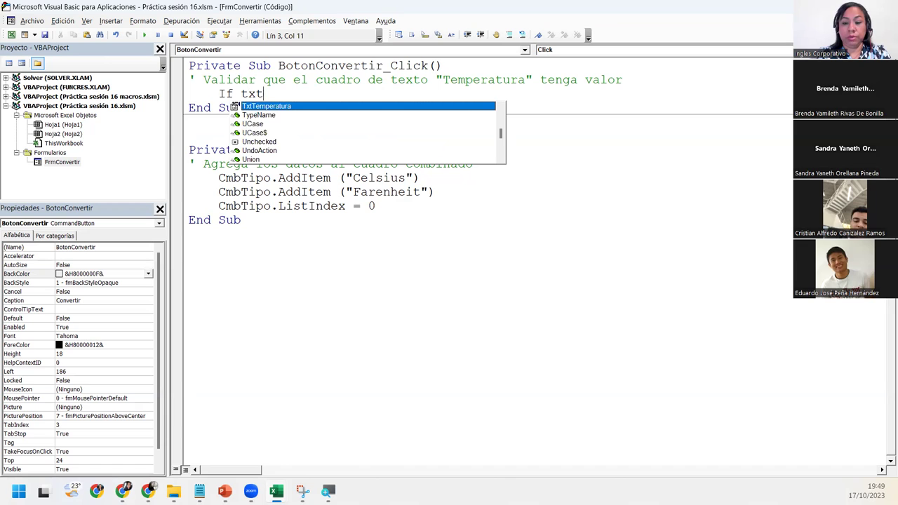
{"action": "type", "text": ".va"}
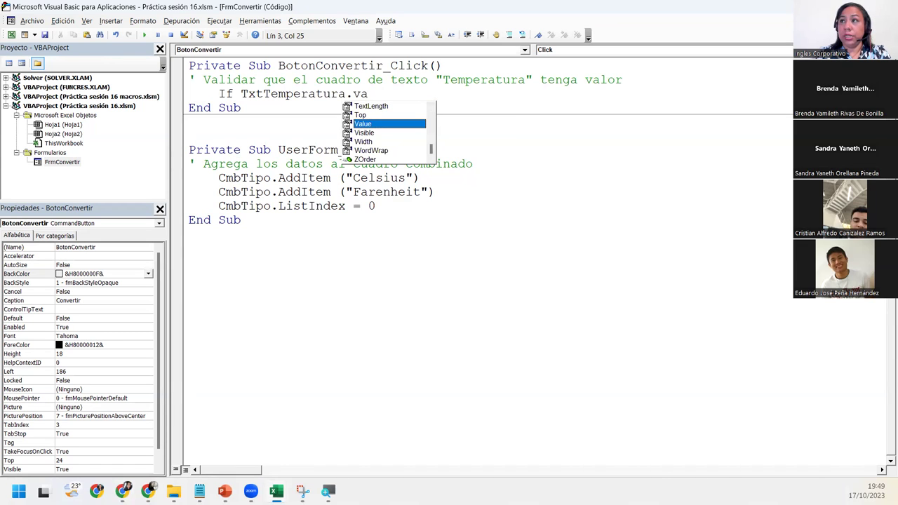
{"action": "key", "text": "Tab"}
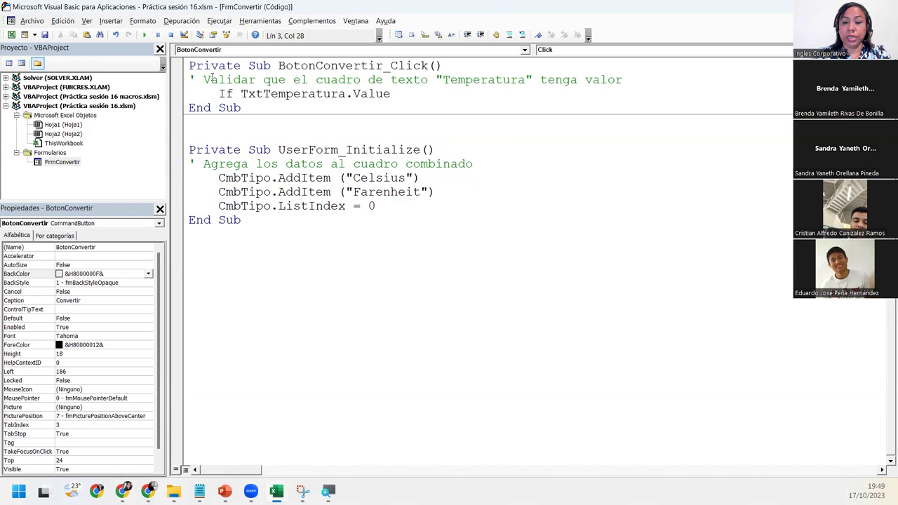
{"action": "type", "text": " = "}
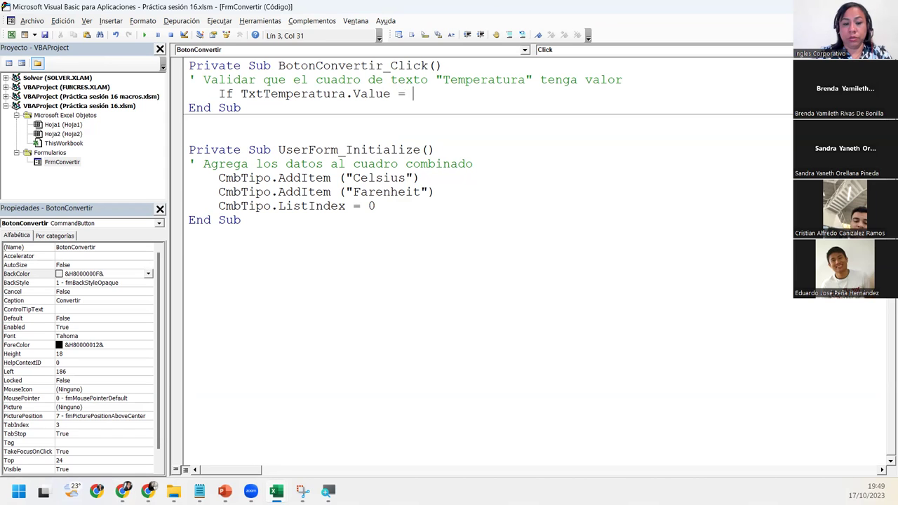
{"action": "type", "text": "\"\""}
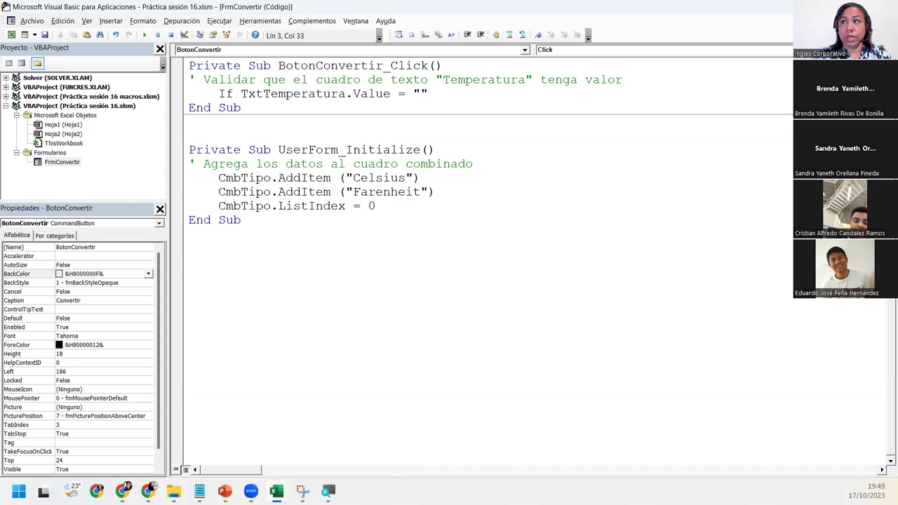
{"action": "type", "text": " then"}
{"action": "key", "text": "Return"}
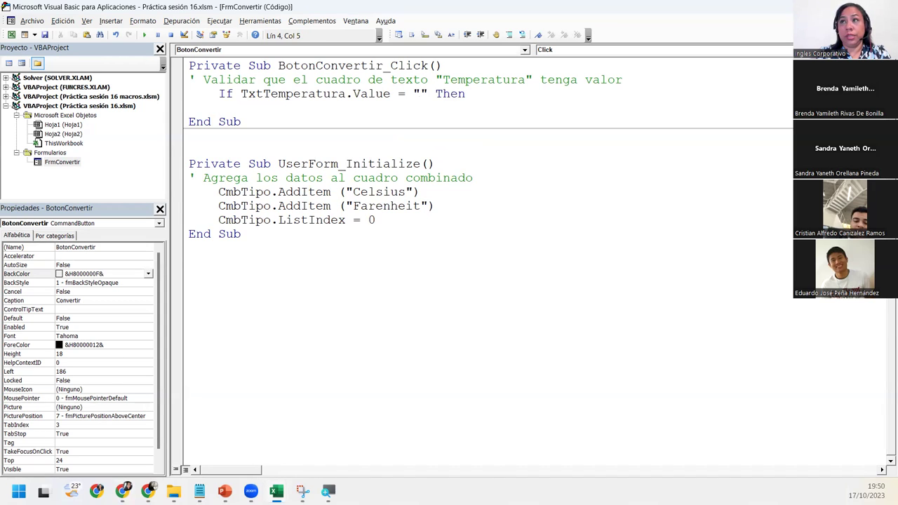
{"action": "key", "text": "Tab"}
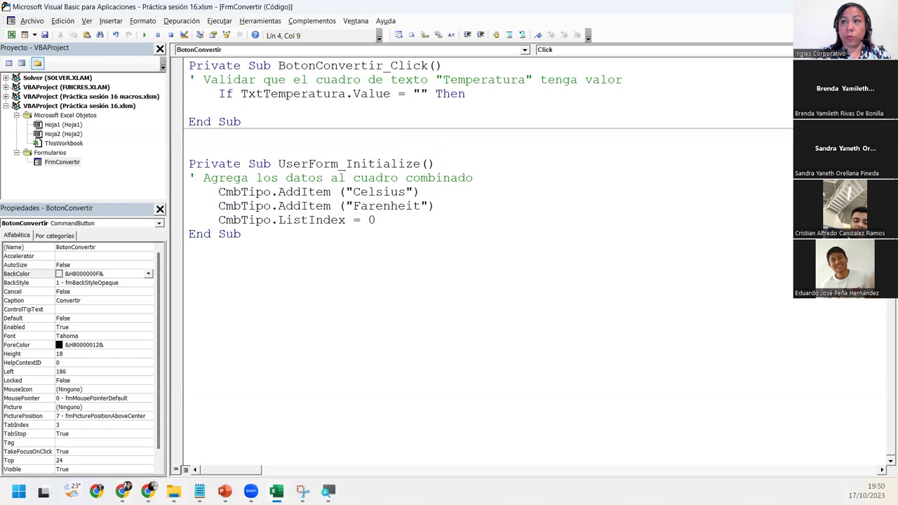
Inside the If, add MsgBox "Debe escribir un valor de temperatura"
{"action": "key", "text": "ctrl+space"}
{"action": "type", "text": "msg"}
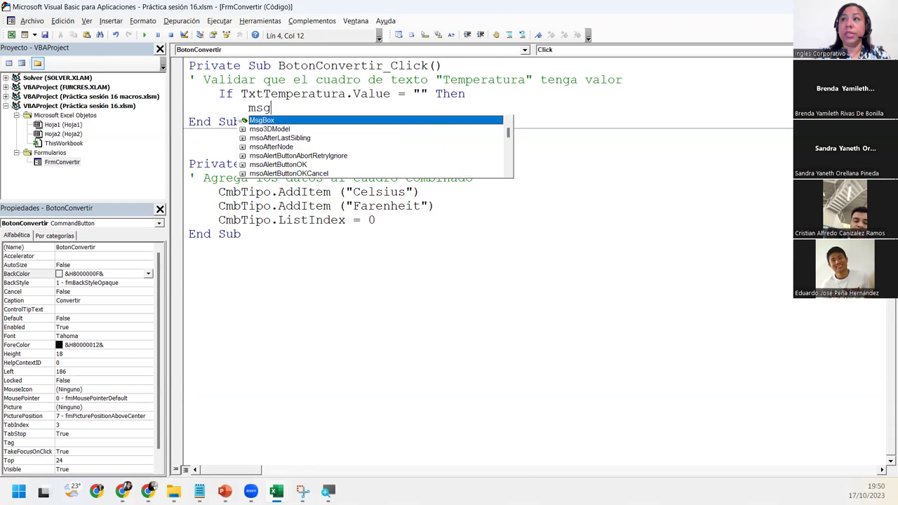
{"action": "key", "text": "Tab"}
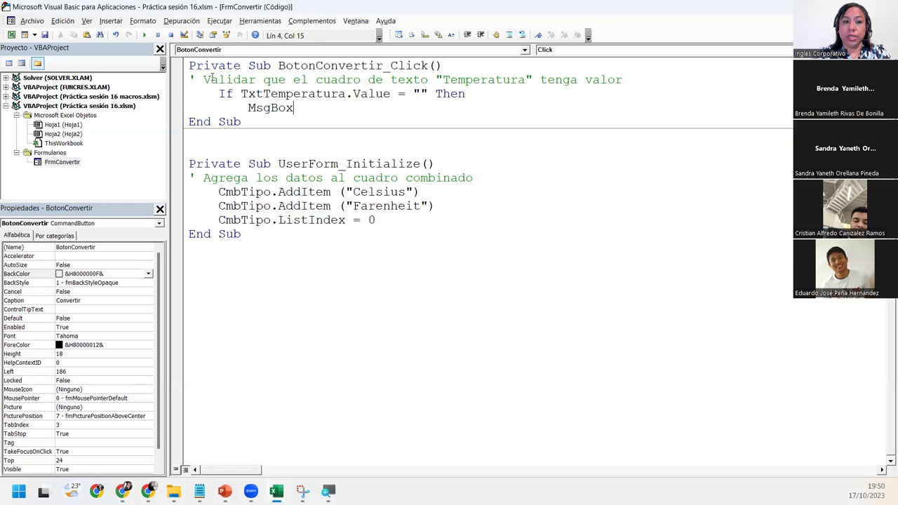
{"action": "type", "text": "\"Debe especific"}
{"action": "key", "text": "BackSpace"}
{"action": "key", "text": "BackSpace"}
{"action": "key", "text": "BackSpace"}
{"action": "type", "text": "ficar"}
{"action": "key", "text": "BackSpace"}
{"action": "key", "text": "BackSpace"}
{"action": "key", "text": "BackSpace"}
{"action": "type", "text": "cribir una"}
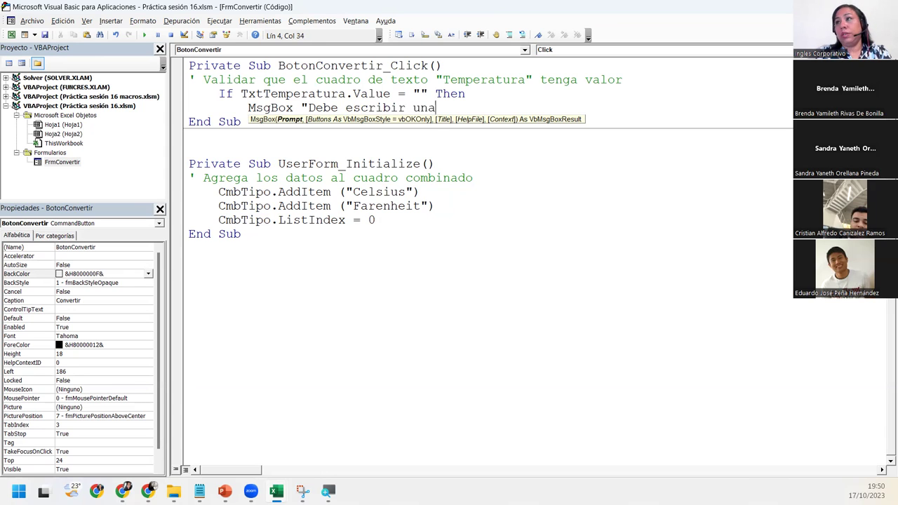
{"action": "key", "text": "BackSpace"}
{"action": "key", "text": "BackSpace"}
{"action": "type", "text": "valor de temperatura"}
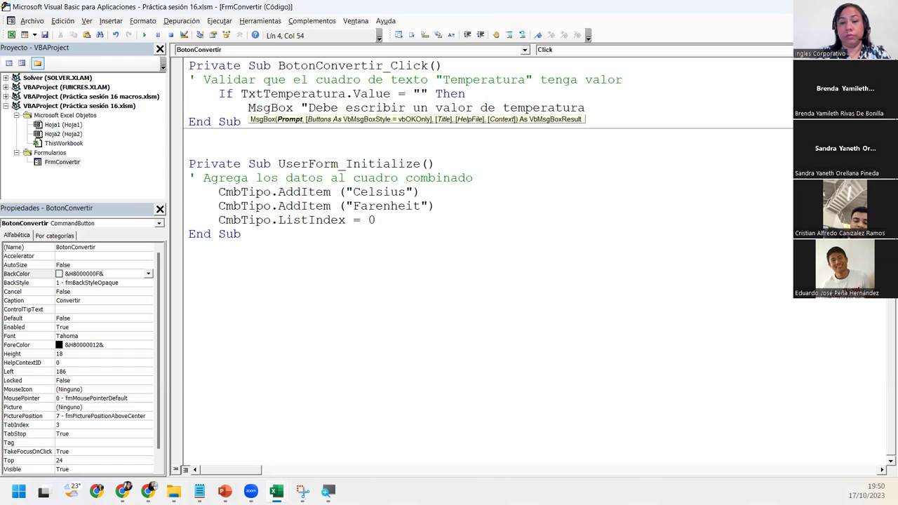
{"action": "type", "text": "\""}
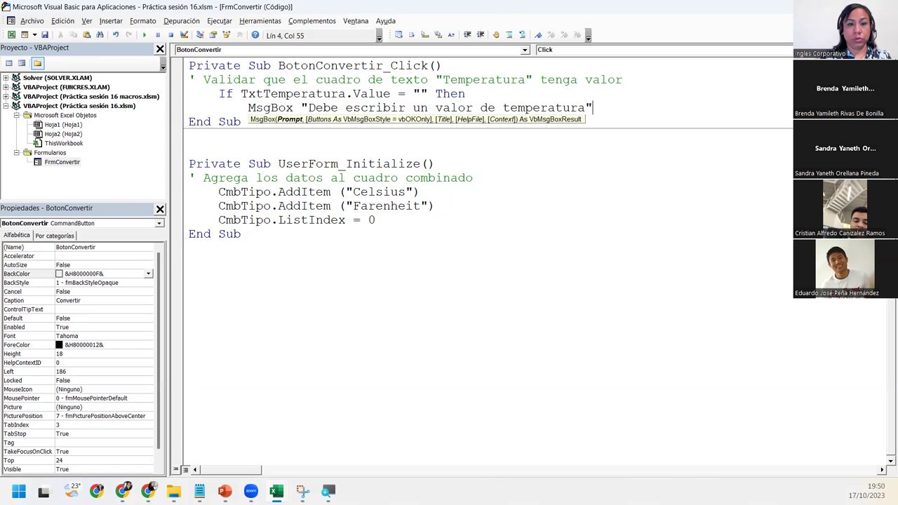
{"action": "key", "text": "Return"}
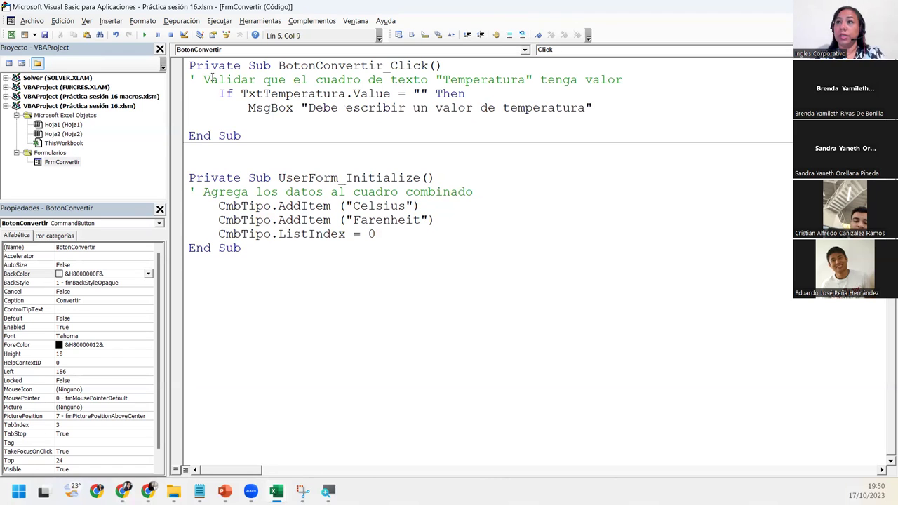
Add Exit Sub followed by an Exit If line, which raises a compile error
{"action": "key", "text": "BackSpace"}
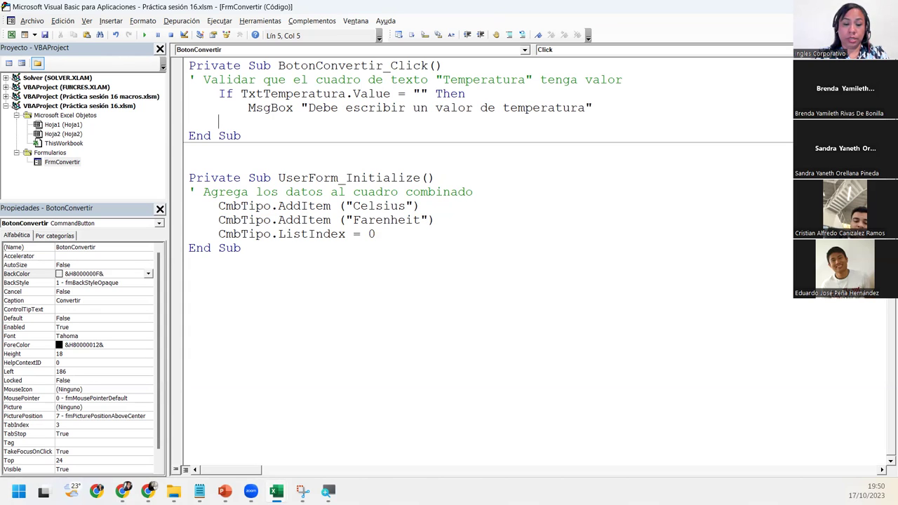
{"action": "type", "text": "Exit "}
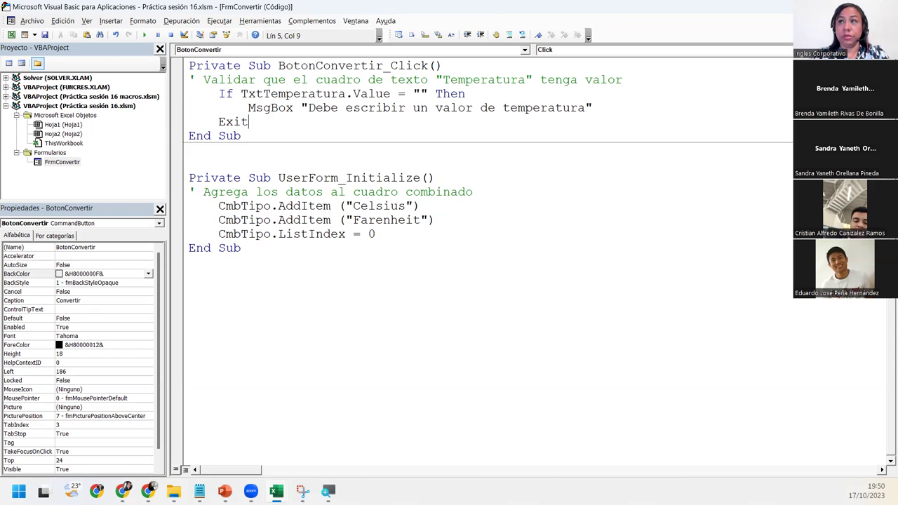
{"action": "type", "text": "Sub"}
{"action": "key", "text": "Return"}
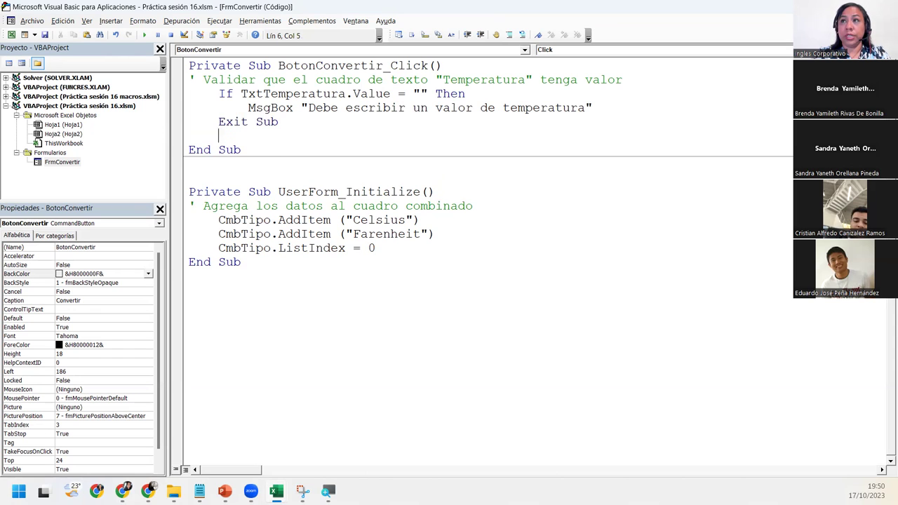
{"action": "type", "text": "Exit If"}
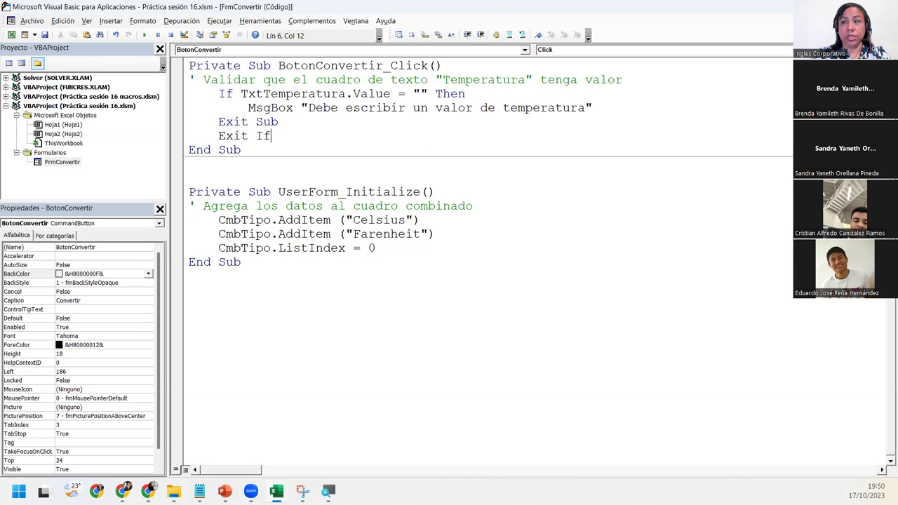
{"action": "key", "text": "Return"}
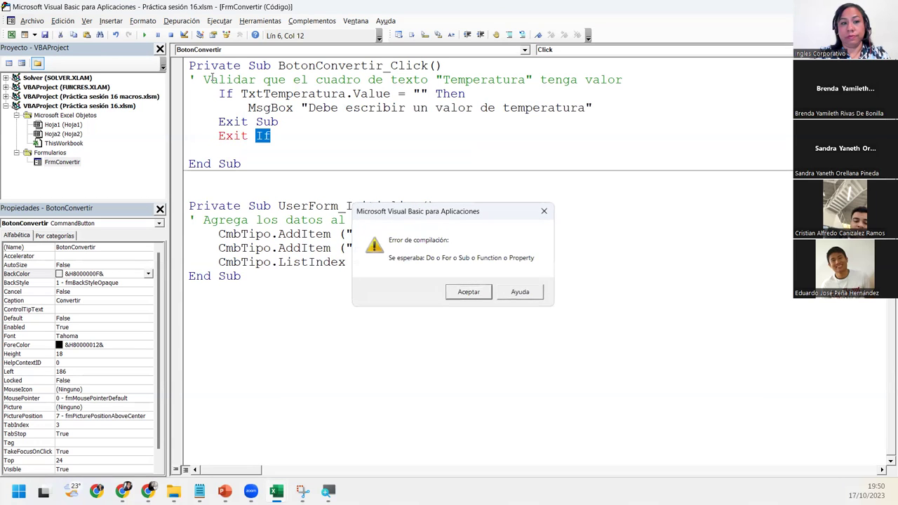
Dismiss the compile error and change Exit If to End If
{"action": "key", "text": "Return"}
{"action": "key", "text": "BackSpace"}
{"action": "key", "text": "BackSpace"}
{"action": "key", "text": "BackSpace"}
{"action": "key", "text": "BackSpace"}
{"action": "key", "text": "BackSpace"}
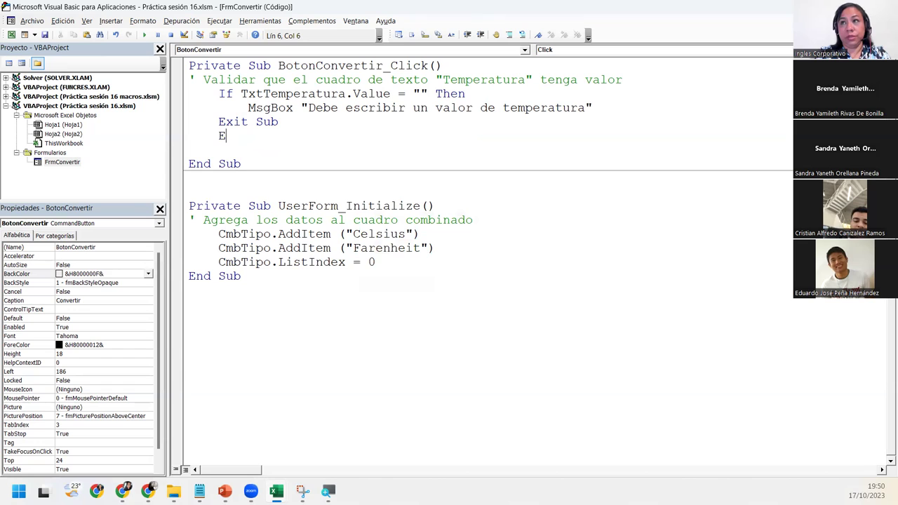
{"action": "type", "text": "nd If"}
{"action": "key", "text": "Return"}
{"action": "key", "text": "BackSpace"}
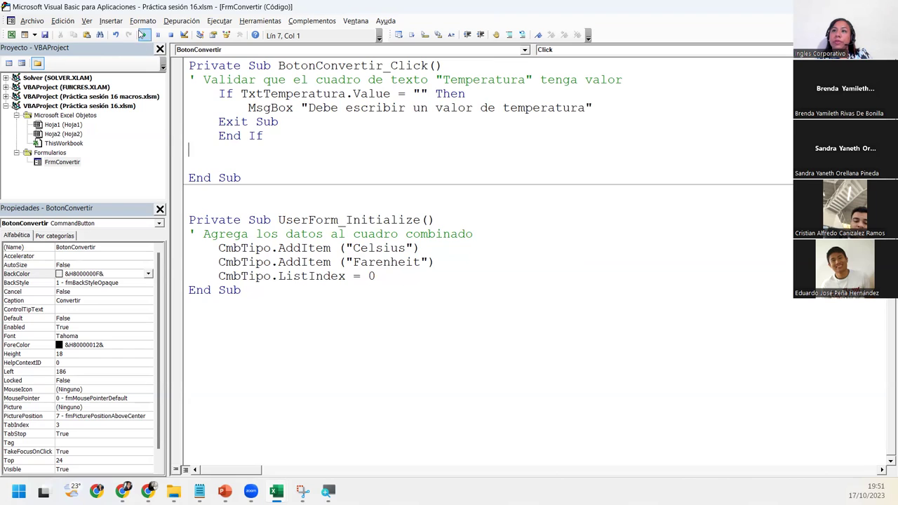
Run the converter form and confirm Convertir with an empty box shows the warning
{"action": "left_click", "coordinate": [143, 35]}
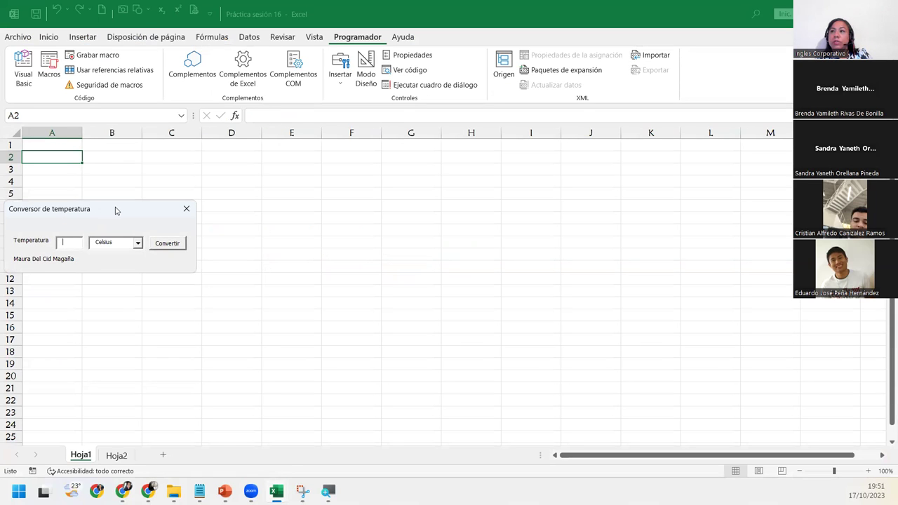
{"action": "left_click_drag", "start_coordinate": [116, 211], "coordinate": [306, 133]}
{"action": "left_click", "coordinate": [360, 167]}
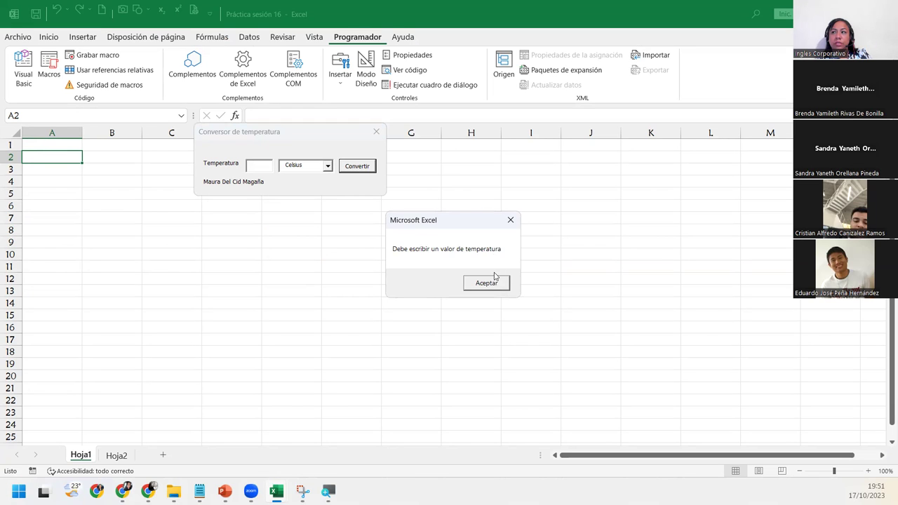
{"action": "left_click", "coordinate": [492, 286]}
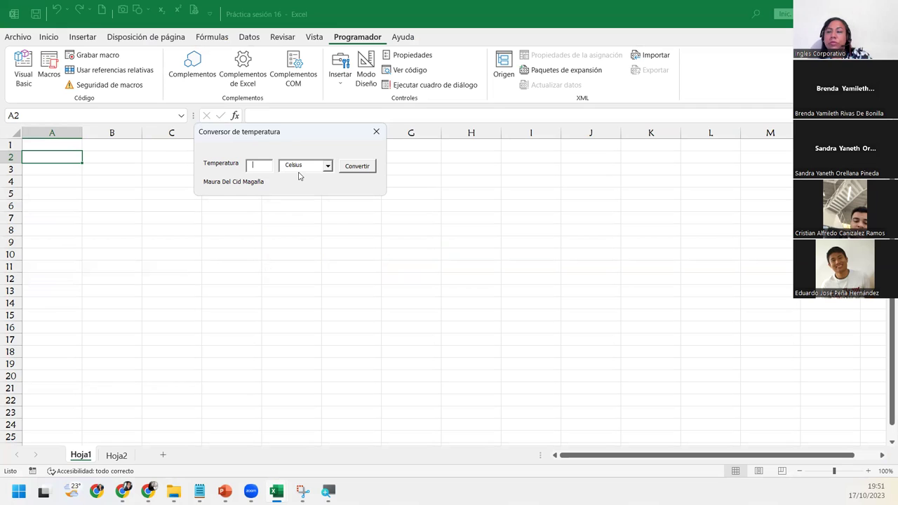
Close the form, dismiss the memory warning, and reopen the Convertir button's code after End If
{"action": "type", "text": "1"}
{"action": "left_click", "coordinate": [357, 166]}
{"action": "left_click", "coordinate": [374, 131]}
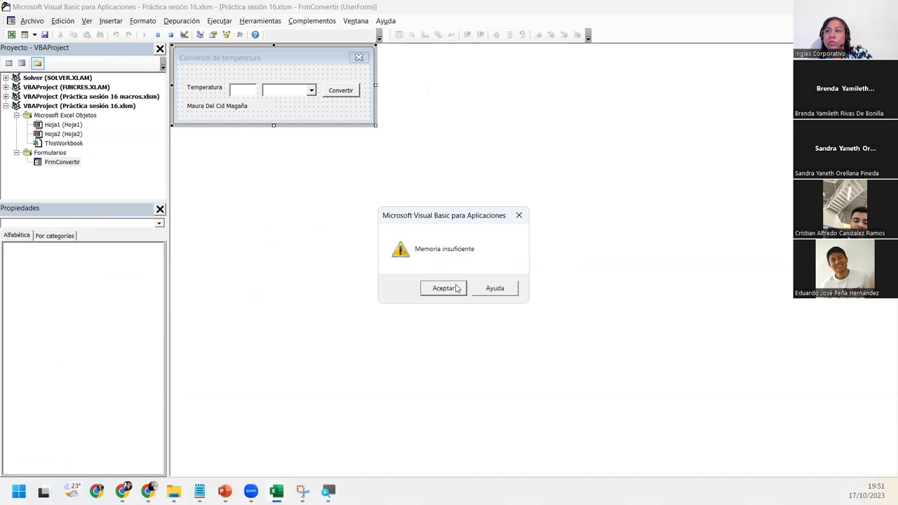
{"action": "left_click", "coordinate": [458, 287]}
{"action": "double_click", "coordinate": [342, 91]}
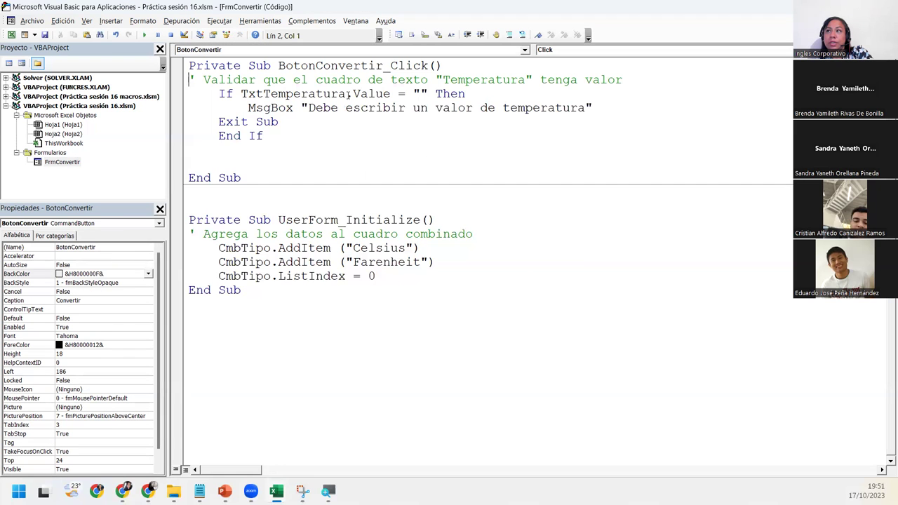
{"action": "left_click", "coordinate": [241, 150]}
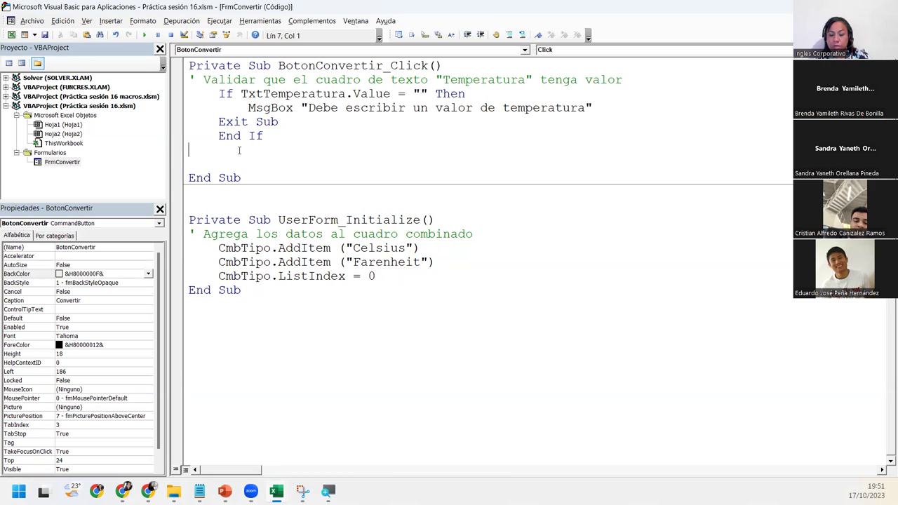
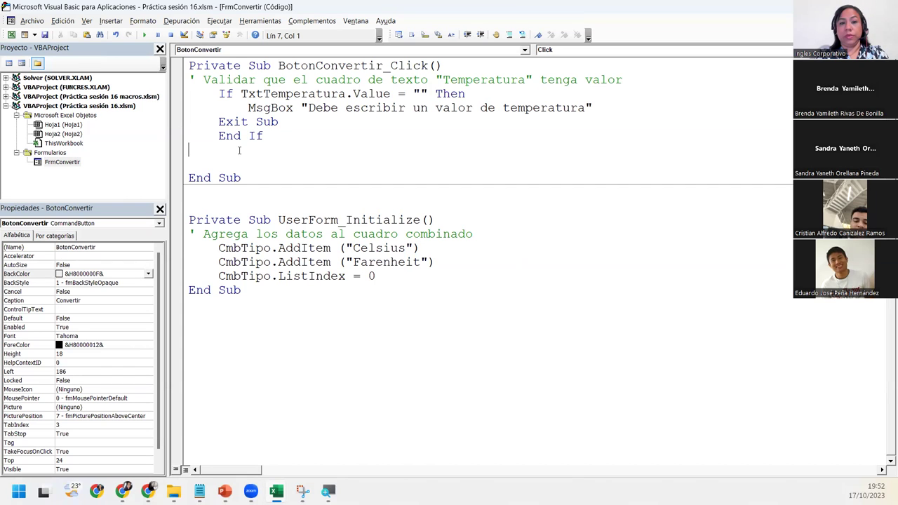
Below End If, add the comment ' Si el tipo de temperatura seleccionado es Celsius lo pasamos a Farenheit
{"action": "key", "text": "Return"}
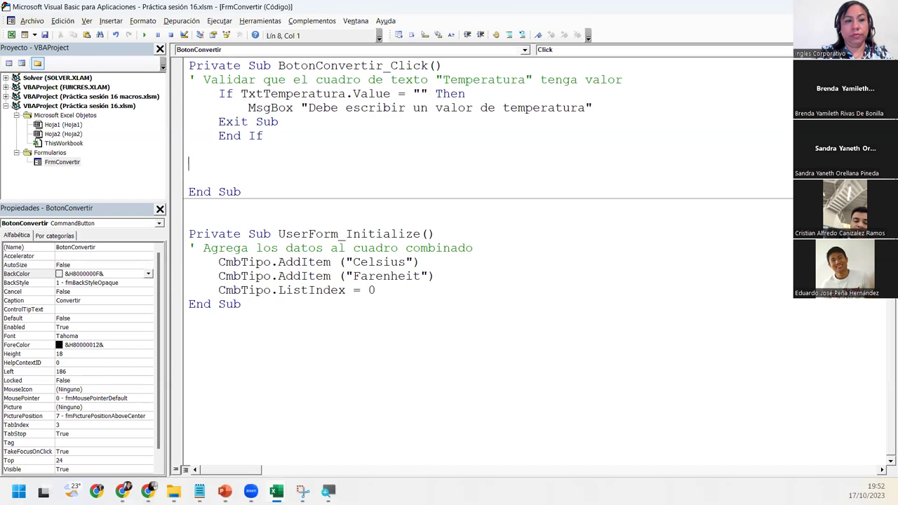
{"action": "type", "text": "'"}
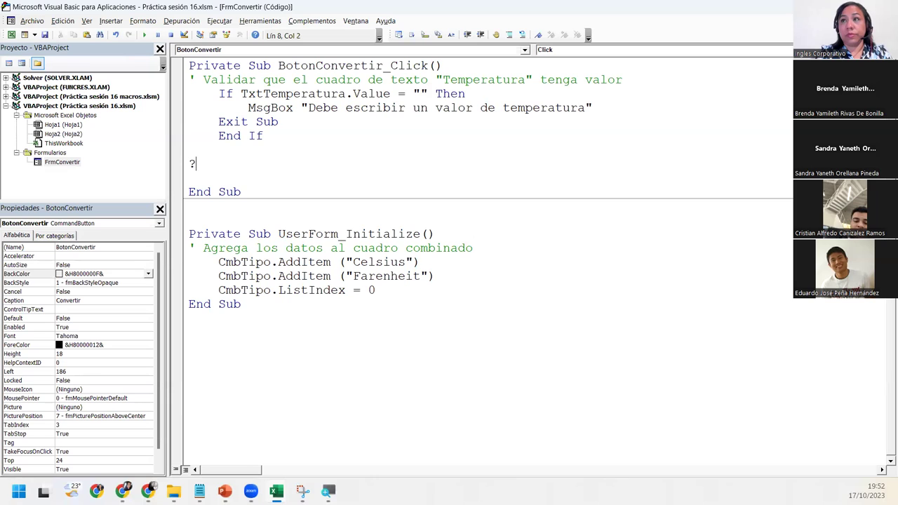
{"action": "type", "text": " Si el tipo "}
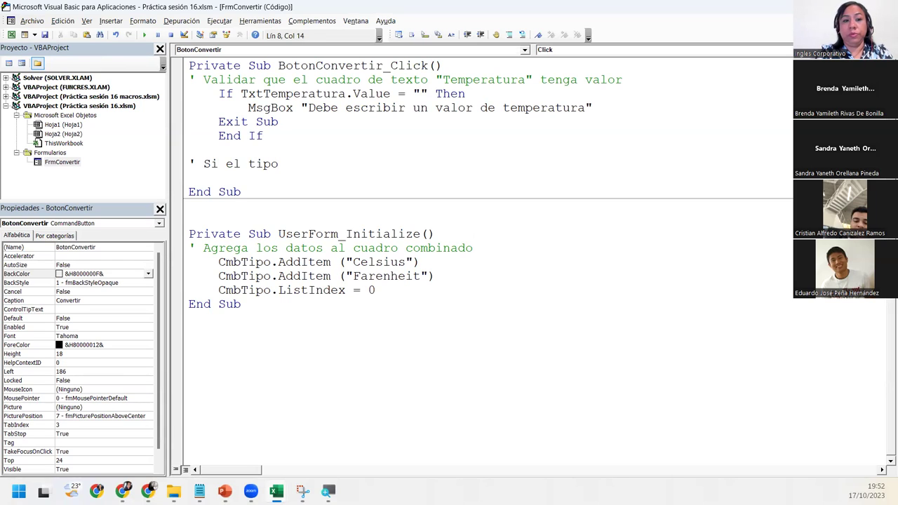
{"action": "type", "text": "de temperatir"}
{"action": "key", "text": "BackSpace"}
{"action": "key", "text": "BackSpace"}
{"action": "type", "text": "ura seleccionado es Celsius"}
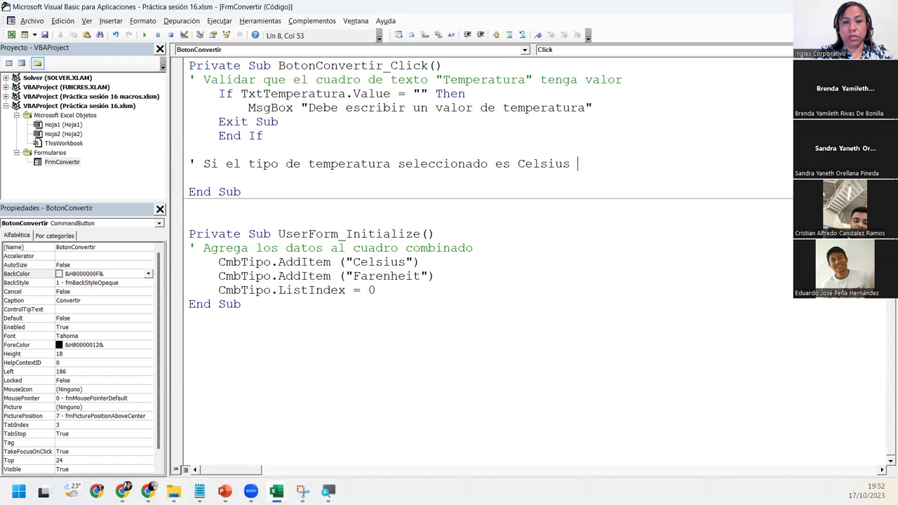
{"action": "type", "text": " lo pa"}
{"action": "type", "text": "samos a Farenheit"}
{"action": "key", "text": "Return"}
{"action": "key", "text": "Tab"}
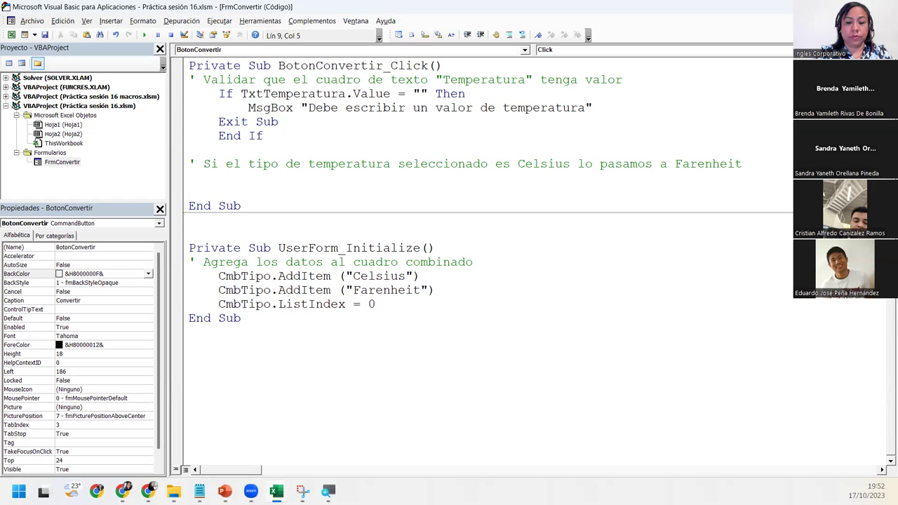
Write If CmbTipo.ListIndex = 0 Then and start an indented body line
{"action": "type", "text": "If"}
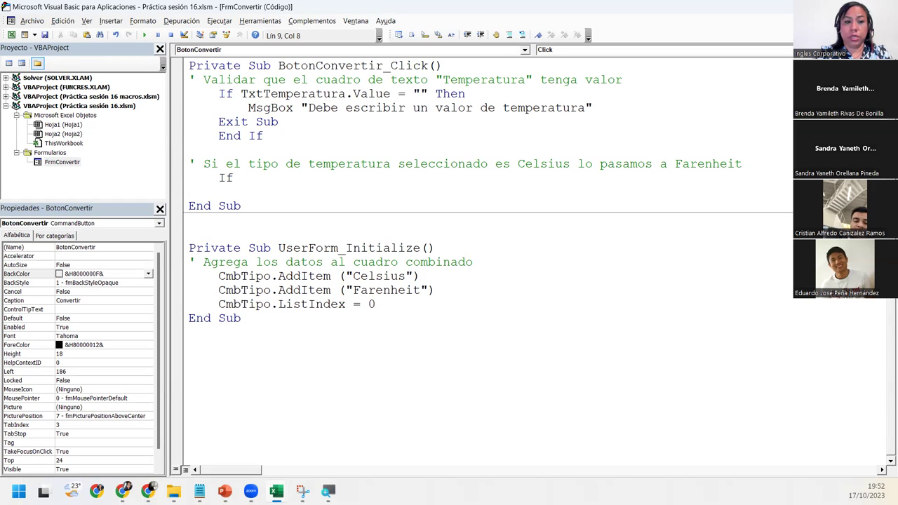
{"action": "key", "text": "ctrl+space"}
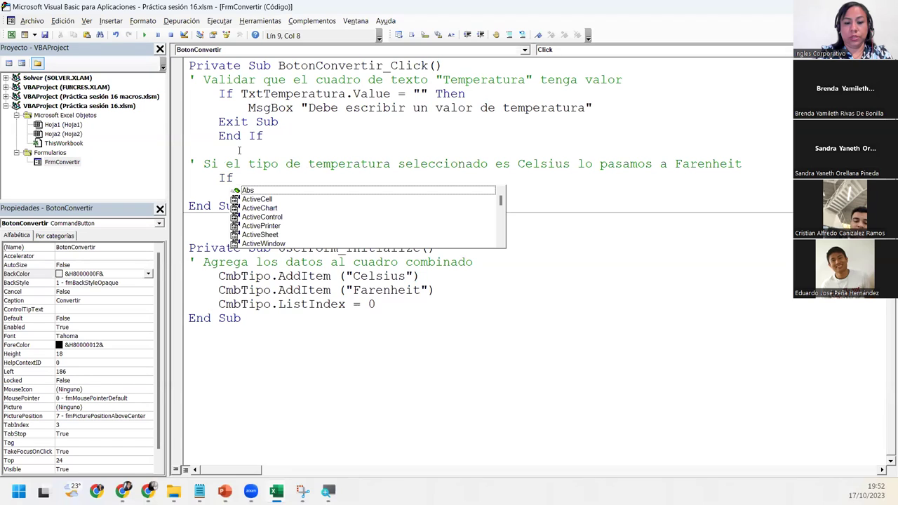
{"action": "type", "text": "cm"}
{"action": "key", "text": "Tab"}
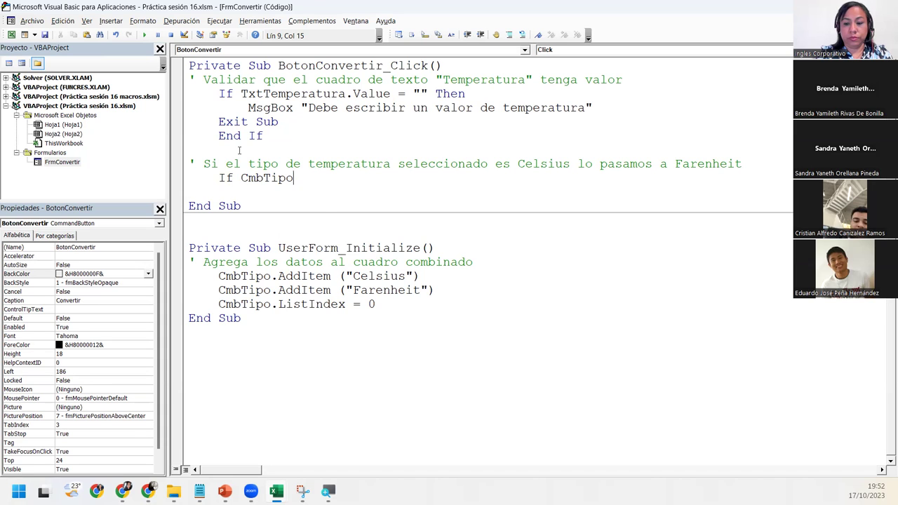
{"action": "type", "text": ".lis"}
{"action": "key", "text": "Down"}
{"action": "key", "text": "Down"}
{"action": "key", "text": "Tab"}
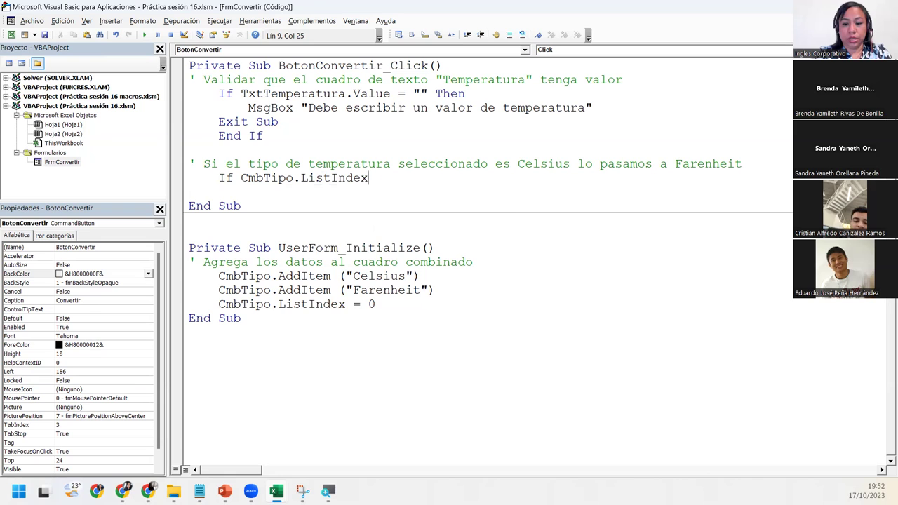
{"action": "type", "text": " = "}
{"action": "type", "text": "0"}
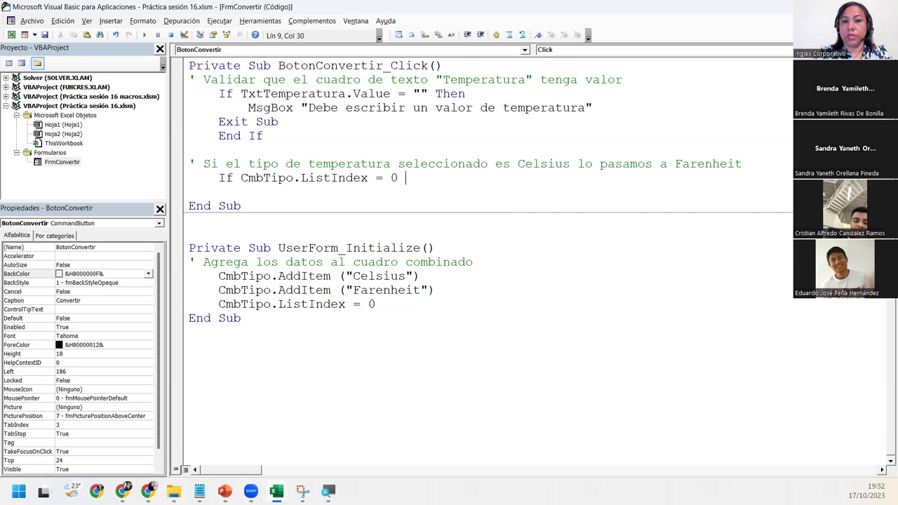
{"action": "type", "text": " then"}
{"action": "key", "text": "Return"}
{"action": "key", "text": "Tab"}
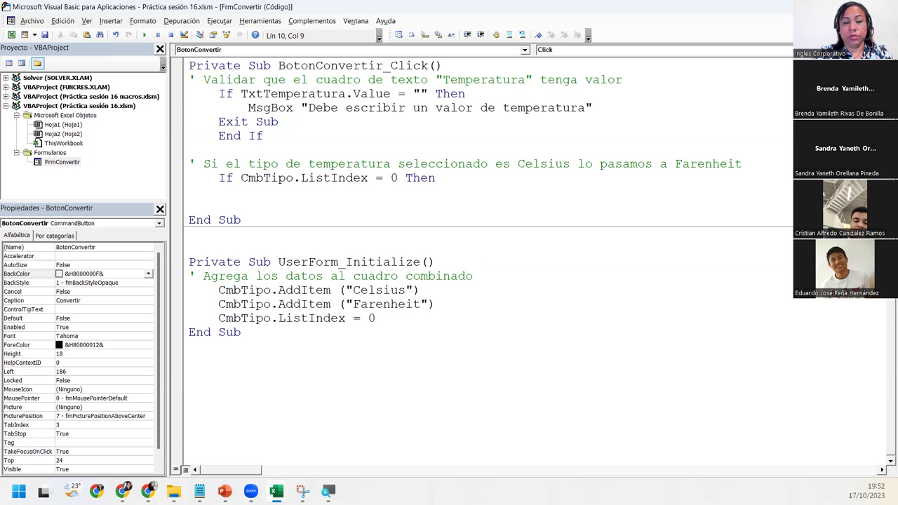
Write the formula Temperatura = TxtTemperatura.Value * 1.8 + 32 in the Celsius branch
{"action": "key", "text": "ctrl+space"}
{"action": "type", "text": "temp"}
{"action": "key", "text": "BackSpace"}
{"action": "key", "text": "BackSpace"}
{"action": "key", "text": "BackSpace"}
{"action": "type", "text": "EMP"}
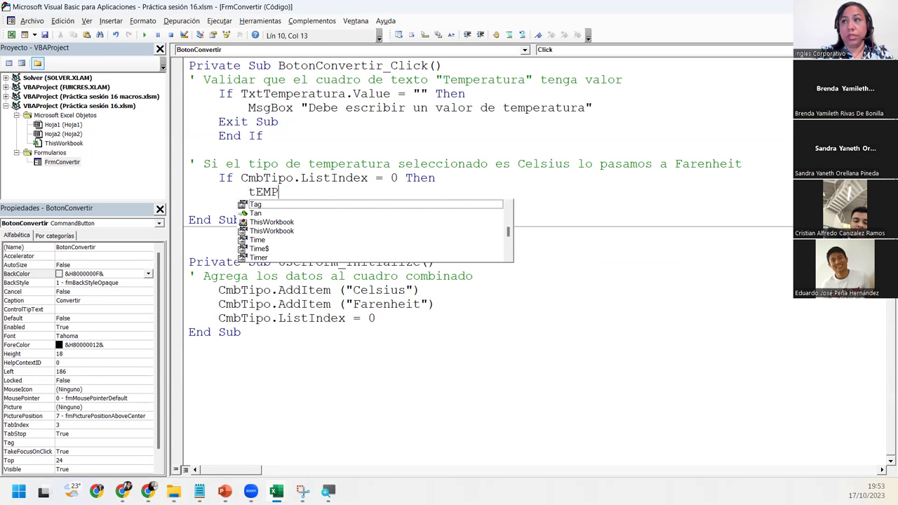
{"action": "key", "text": "BackSpace"}
{"action": "key", "text": "BackSpace"}
{"action": "key", "text": "BackSpace"}
{"action": "type", "text": "Temperatu"}
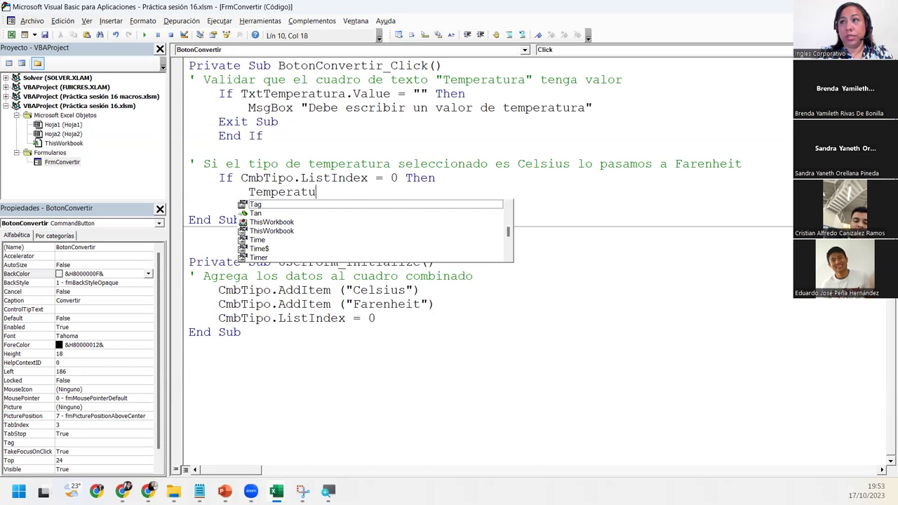
{"action": "type", "text": "ra"}
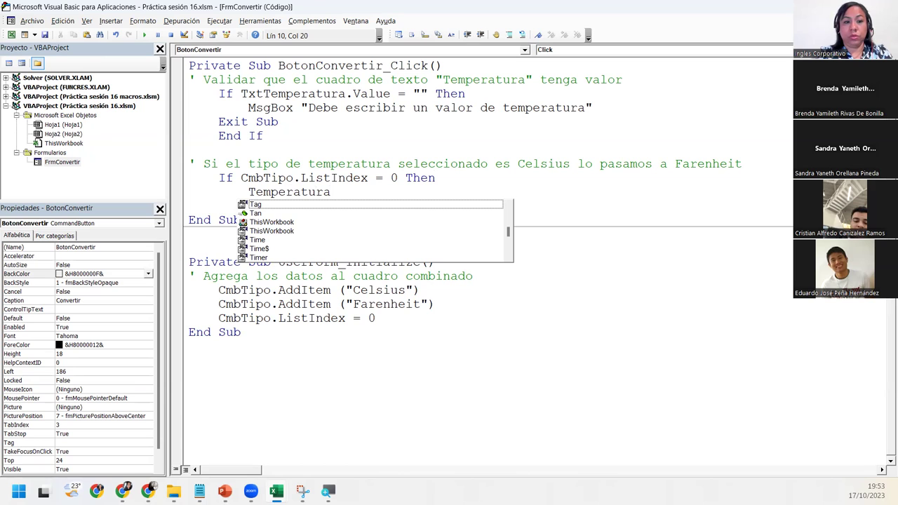
{"action": "type", "text": " = "}
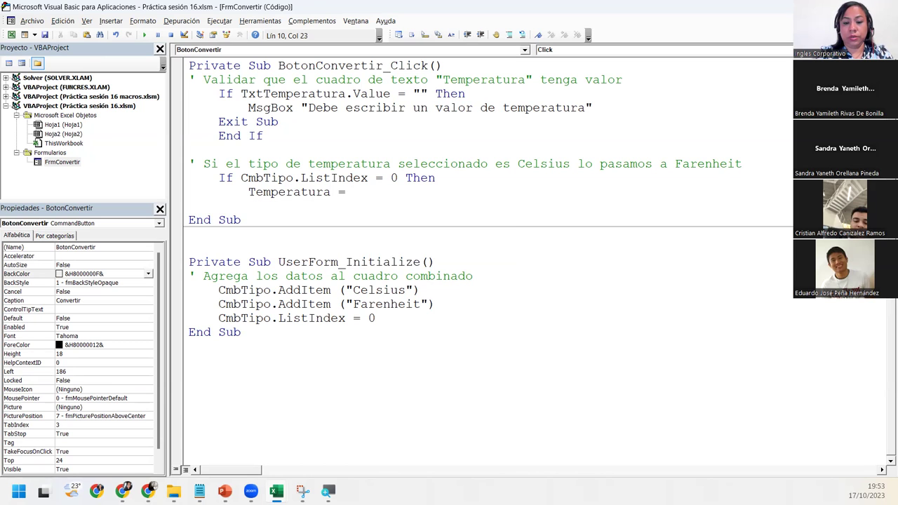
{"action": "type", "text": "txt"}
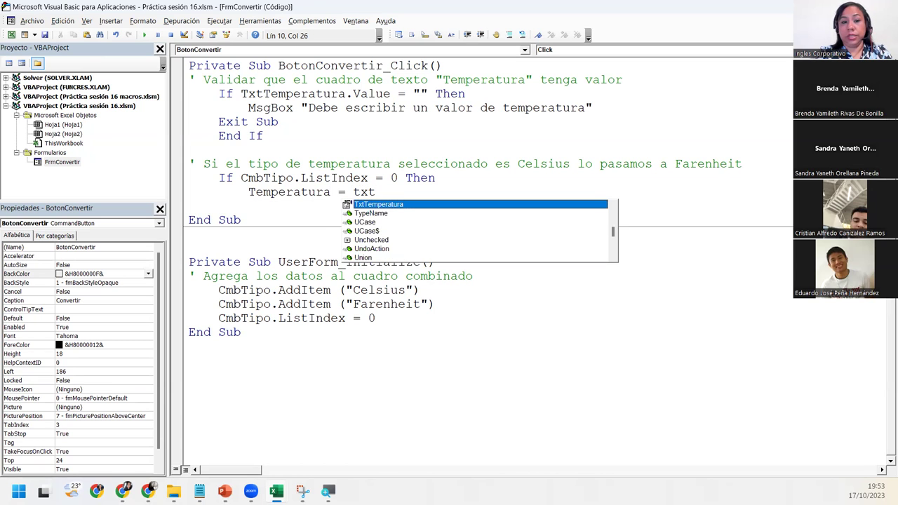
{"action": "type", "text": ".va"}
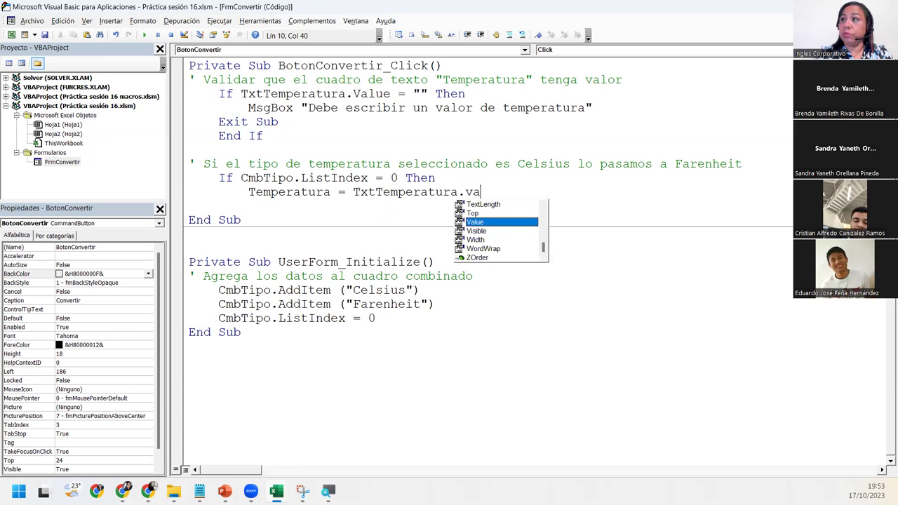
{"action": "key", "text": "Tab"}
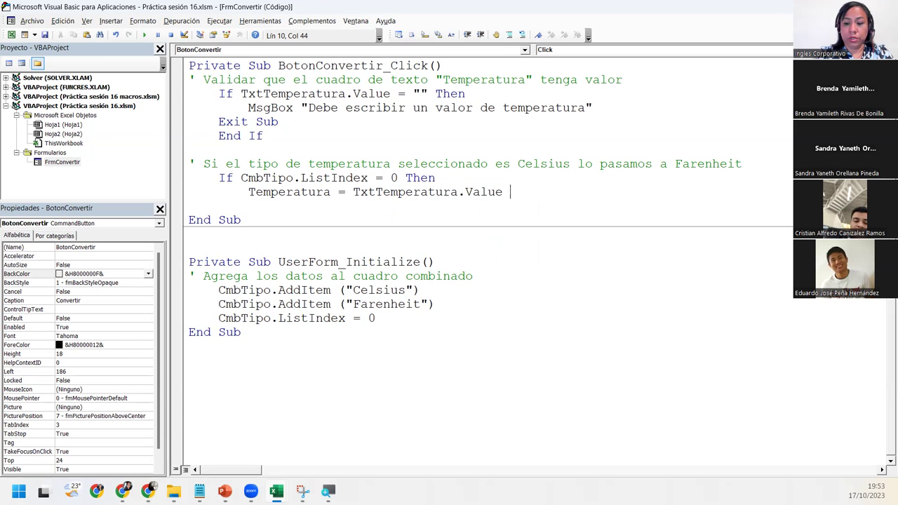
{"action": "type", "text": "+"}
{"action": "key", "text": "BackSpace"}
{"action": "type", "text": "* 1.8"}
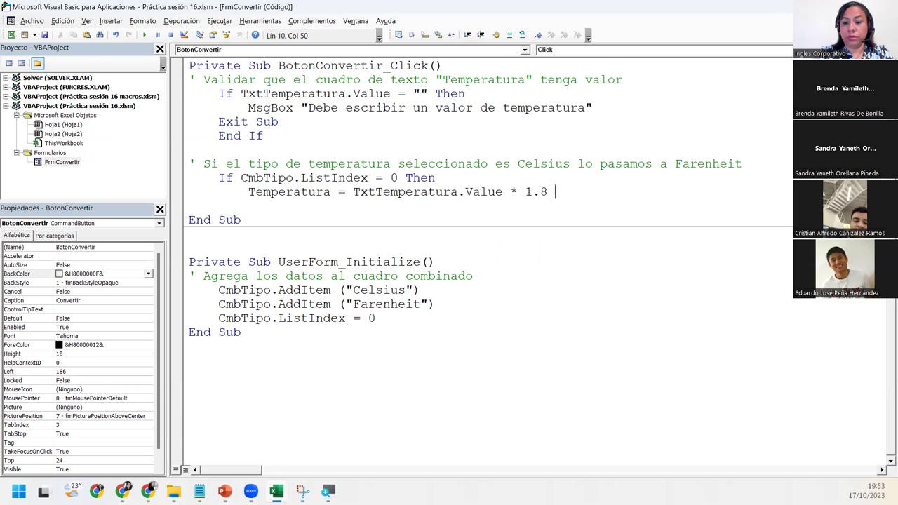
{"action": "type", "text": " + 32"}
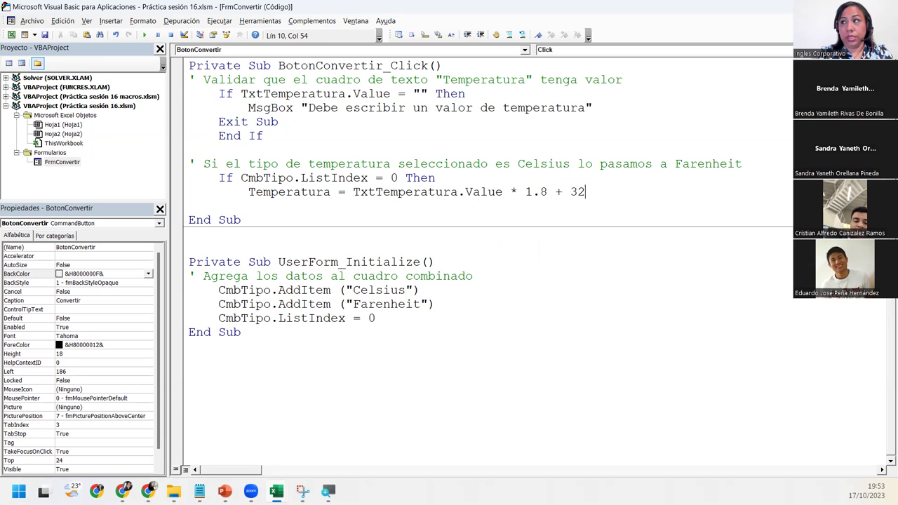
{"action": "key", "text": "Return"}
{"action": "key", "text": "BackSpace"}
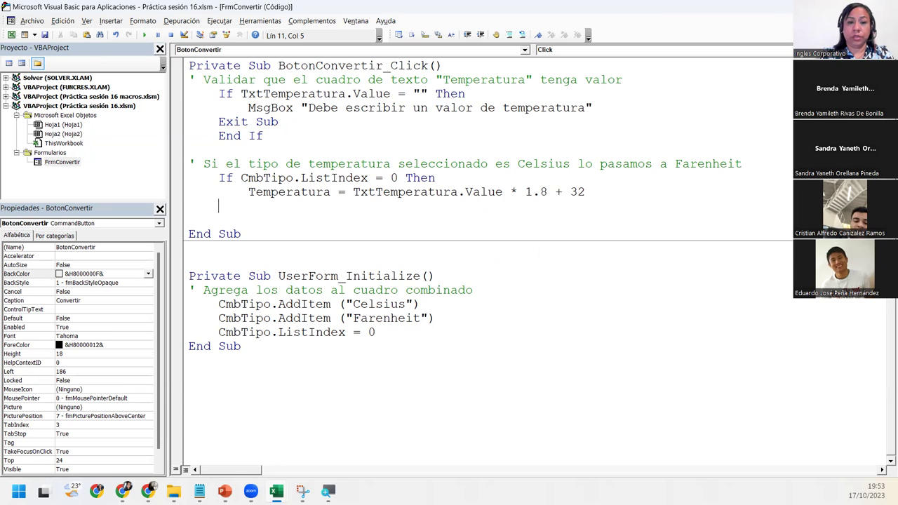
Add MsgBox Temperatura & " Farenheit" and open an outdented line below it
{"action": "key", "text": "Tab"}
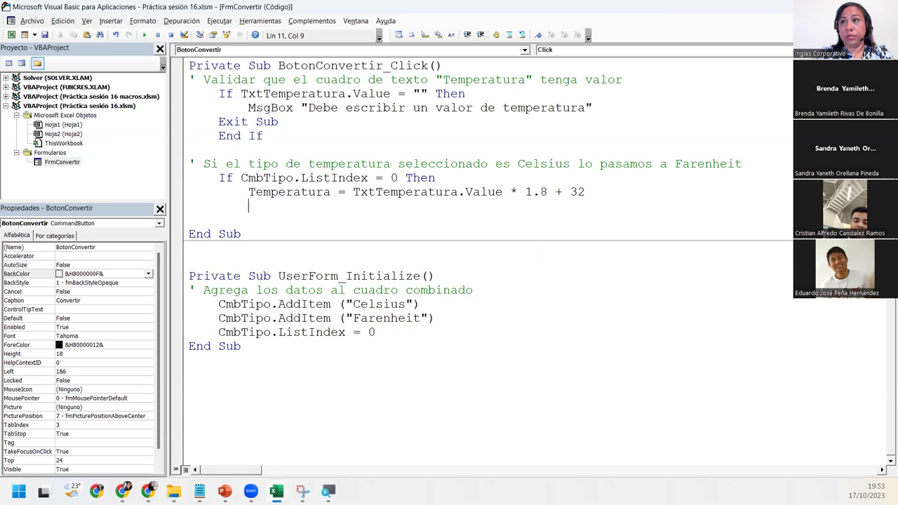
{"action": "key", "text": "ctrl+space"}
{"action": "type", "text": "msg"}
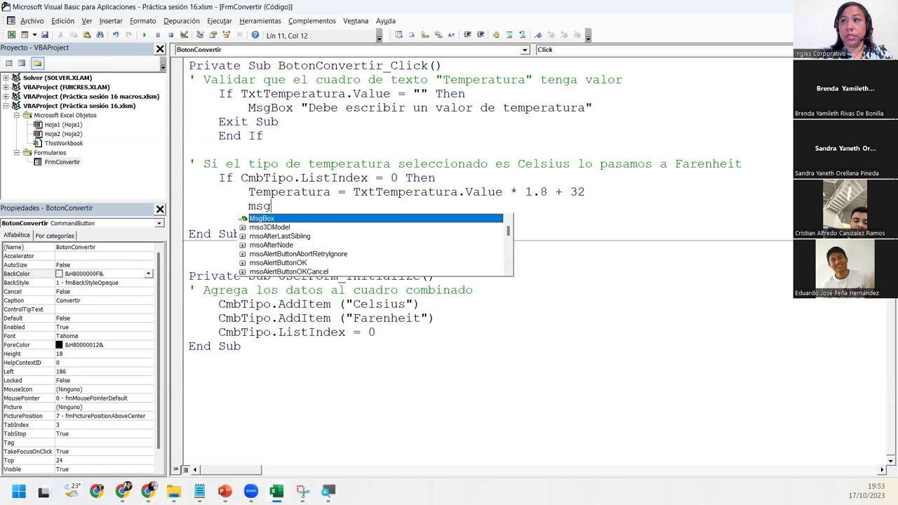
{"action": "key", "text": "Tab"}
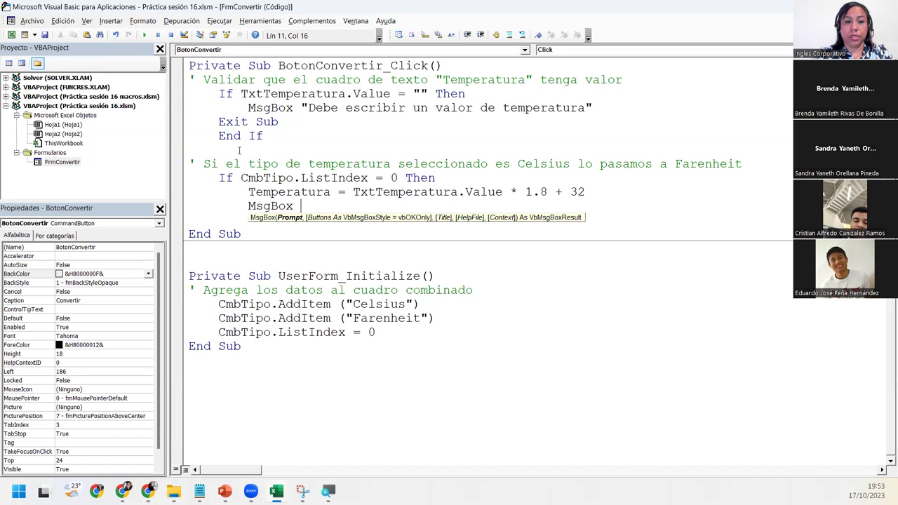
{"action": "key", "text": "ctrl+space"}
{"action": "type", "text": "tempe"}
{"action": "key", "text": "BackSpace"}
{"action": "key", "text": "BackSpace"}
{"action": "key", "text": "BackSpace"}
{"action": "key", "text": "BackSpace"}
{"action": "key", "text": "BackSpace"}
{"action": "key", "text": "Tab"}
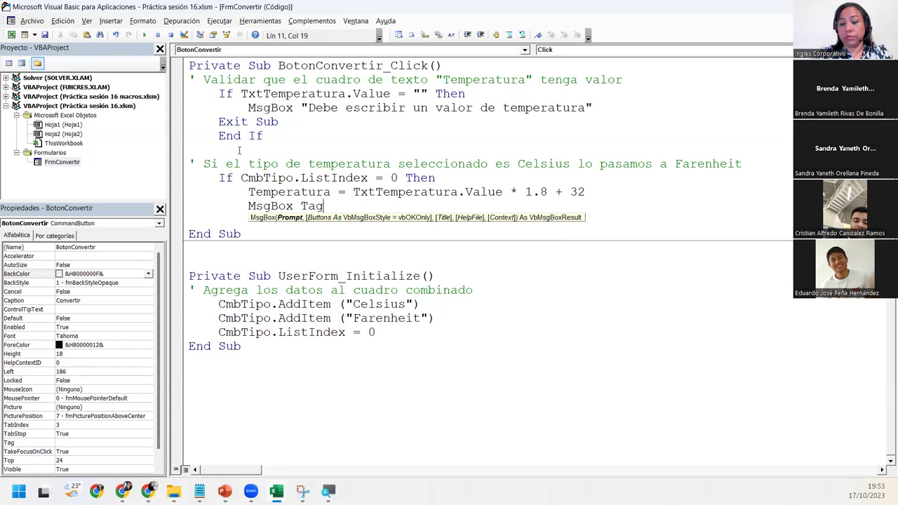
{"action": "key", "text": "BackSpace"}
{"action": "key", "text": "BackSpace"}
{"action": "type", "text": "emperatura"}
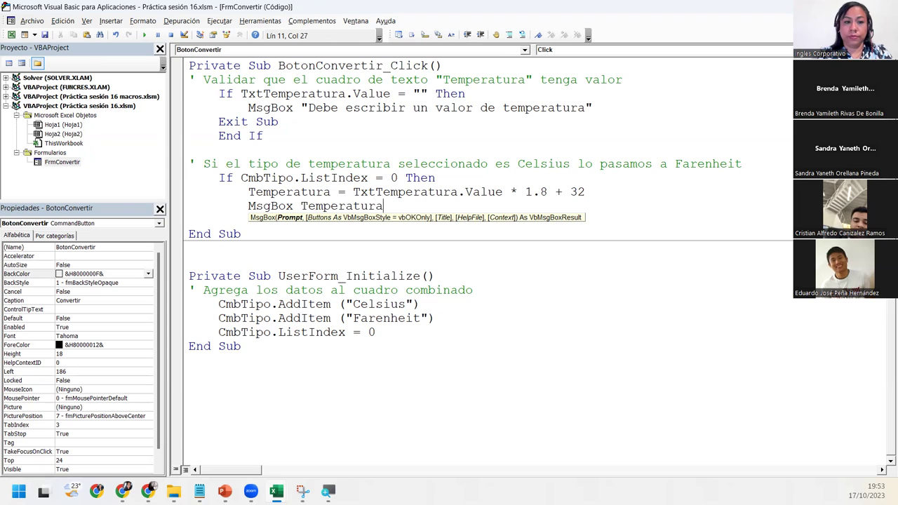
{"action": "type", "text": " & "}
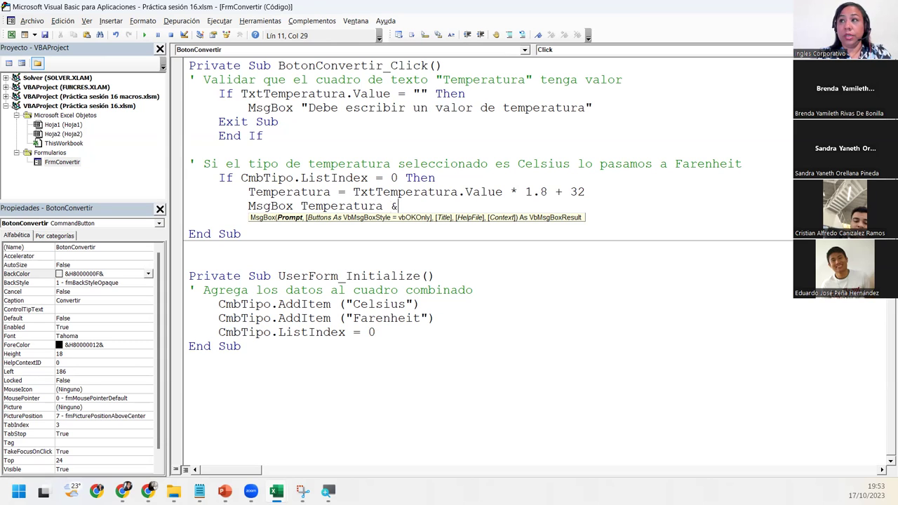
{"action": "type", "text": "\"Farenheit"}
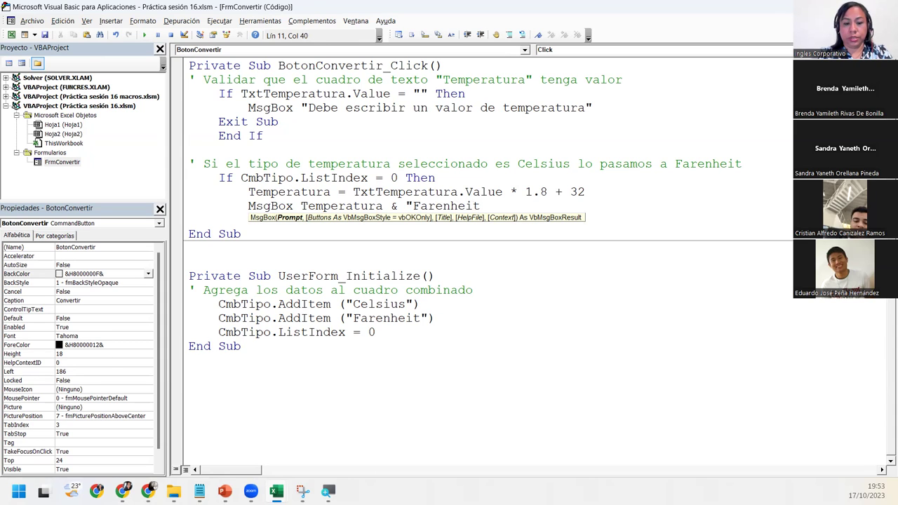
{"action": "type", "text": "\""}
{"action": "key", "text": "Left"}
{"action": "key", "text": "Left"}
{"action": "key", "text": "Left"}
{"action": "key", "text": "Left"}
{"action": "key", "text": "Left"}
{"action": "key", "text": "Left"}
{"action": "key", "text": "Left"}
{"action": "key", "text": "Left"}
{"action": "key", "text": "Left"}
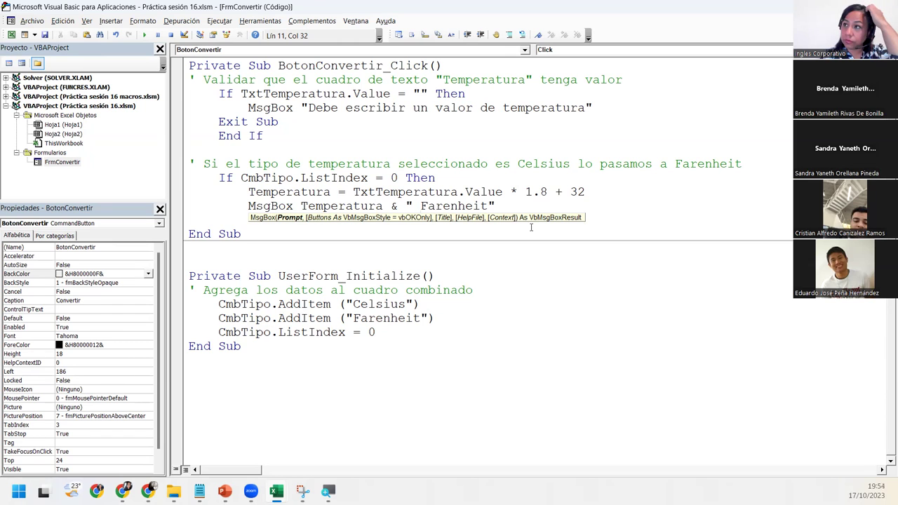
{"action": "left_click", "coordinate": [511, 200]}
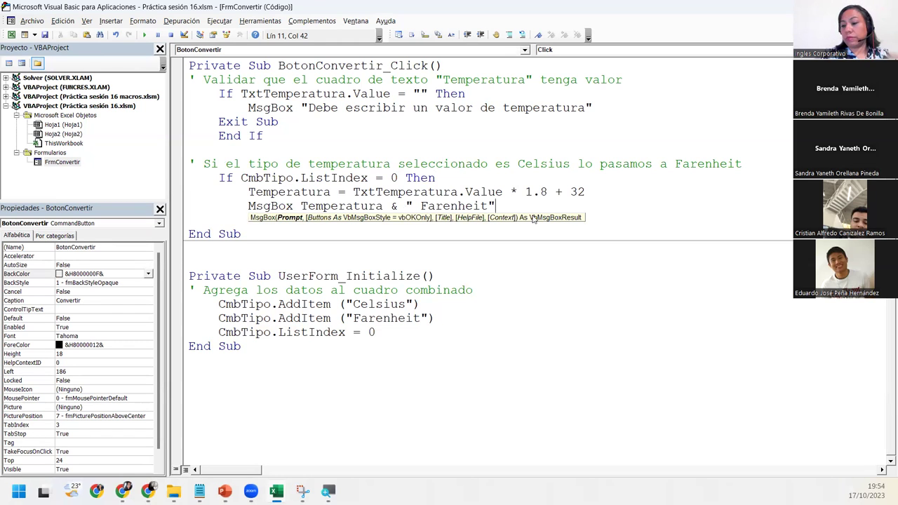
{"action": "key", "text": "Return"}
{"action": "key", "text": "BackSpace"}
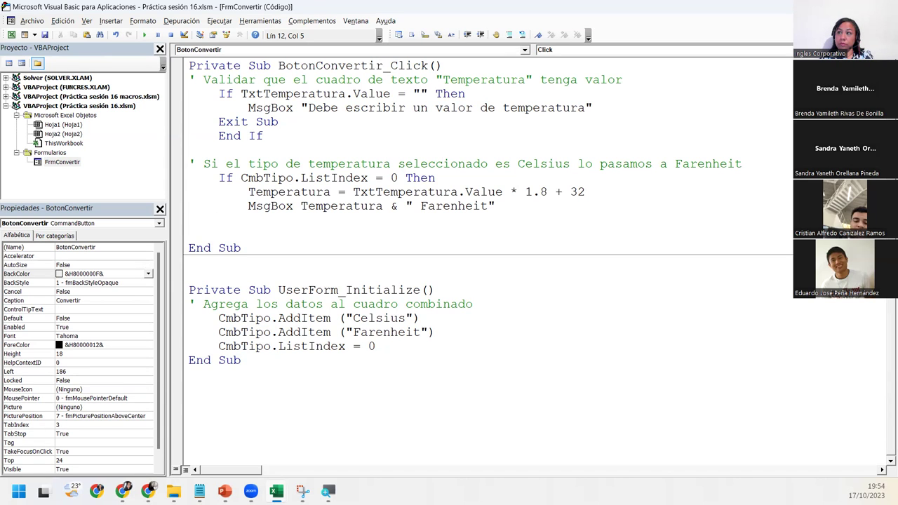
Add Else with the comment ' Si el tipo de temperatura seleccionado es Farenheit lo pasamos a celcius
{"action": "type", "text": "Else"}
{"action": "key", "text": "Return"}
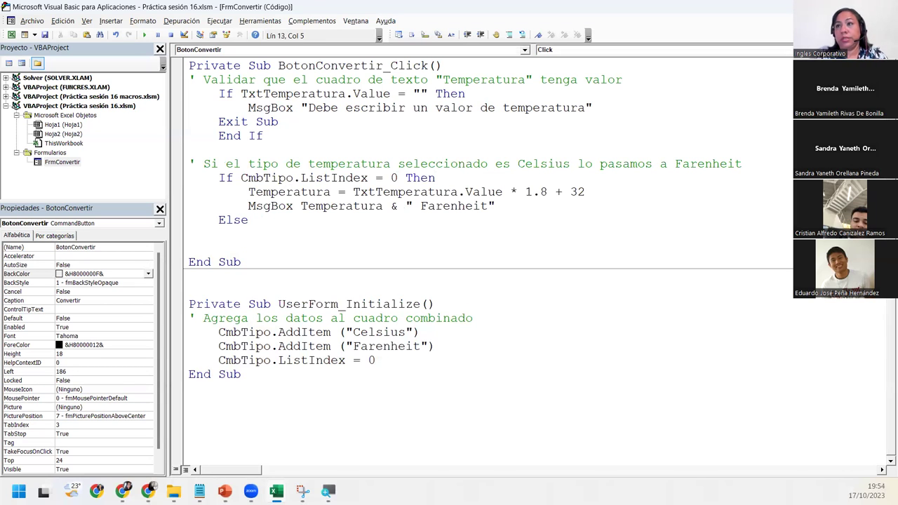
{"action": "key", "text": "BackSpace"}
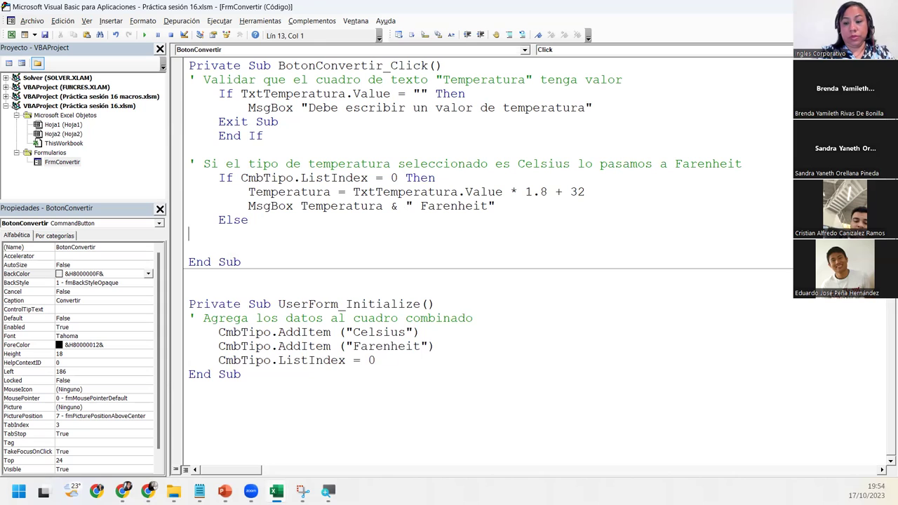
{"action": "type", "text": "'"}
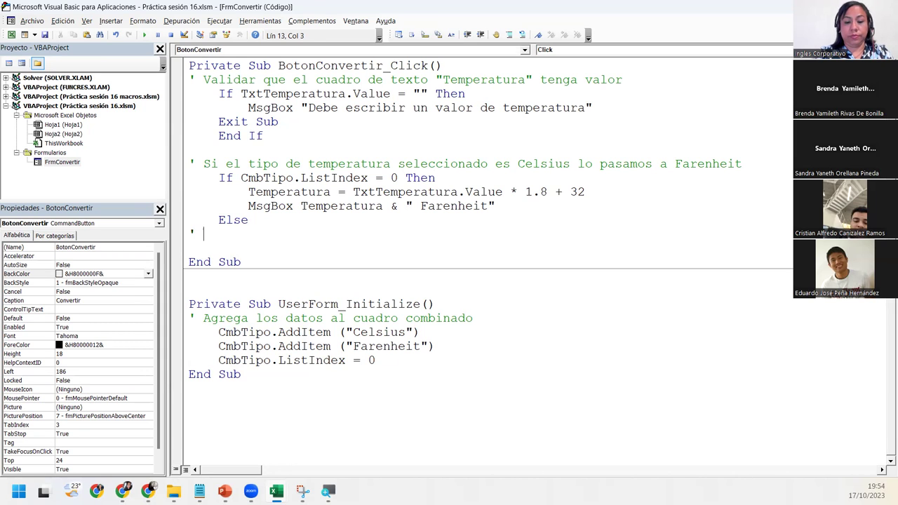
{"action": "type", "text": " Si el tupo"}
{"action": "key", "text": "BackSpace"}
{"action": "key", "text": "BackSpace"}
{"action": "key", "text": "BackSpace"}
{"action": "type", "text": "ipo de temperatura seleccionado es Farenc"}
{"action": "key", "text": "BackSpace"}
{"action": "type", "text": "heit lo pasamos a celc"}
{"action": "key", "text": "BackSpace"}
{"action": "type", "text": "cius"}
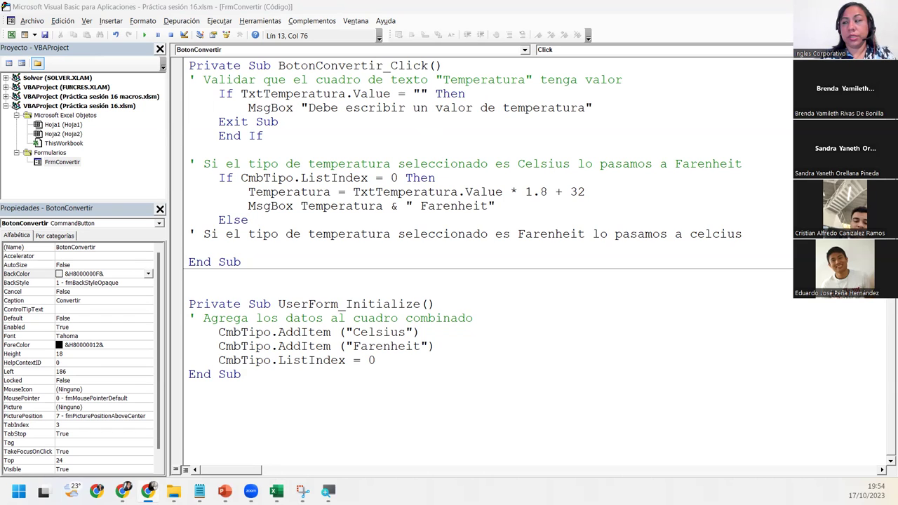
Change Celsius to Celcius in the comment and in the list item
{"action": "left_click", "coordinate": [551, 170]}
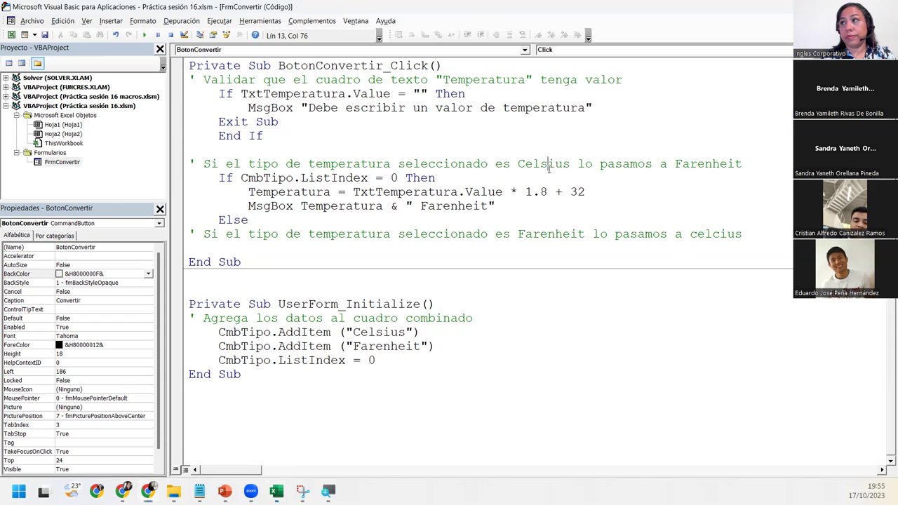
{"action": "key", "text": "BackSpace"}
{"action": "type", "text": "c"}
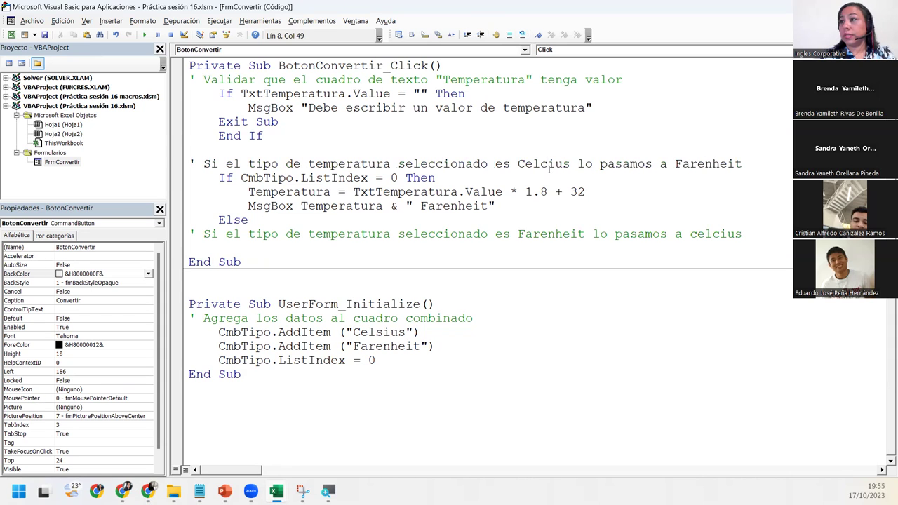
{"action": "left_click", "coordinate": [398, 192]}
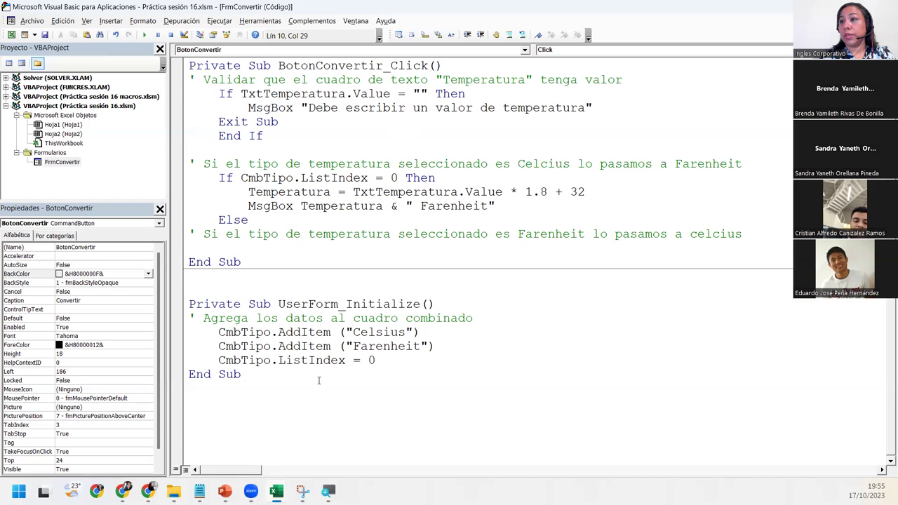
{"action": "left_click", "coordinate": [383, 333]}
{"action": "key", "text": "BackSpace"}
{"action": "type", "text": "c"}
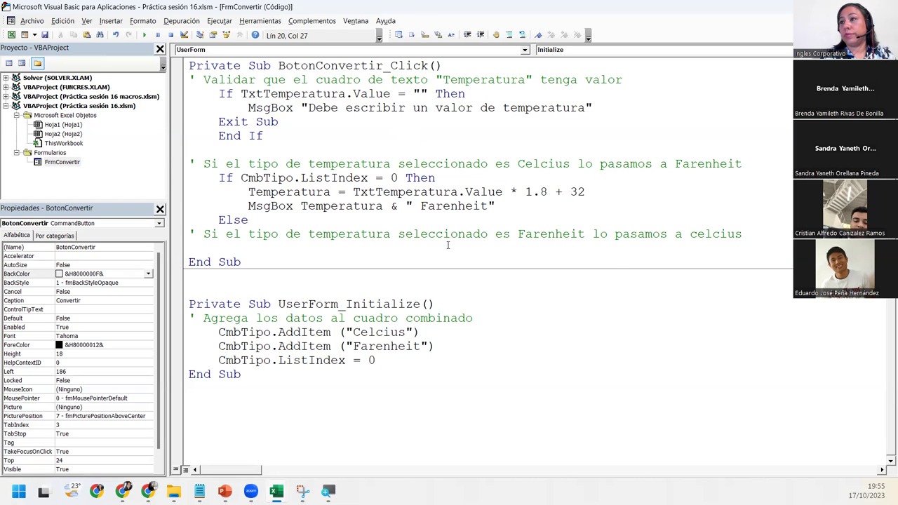
In the Else branch, write Temperatura = (TxtTemperatura.Value - 32) * 5/9
{"action": "left_click", "coordinate": [448, 247]}
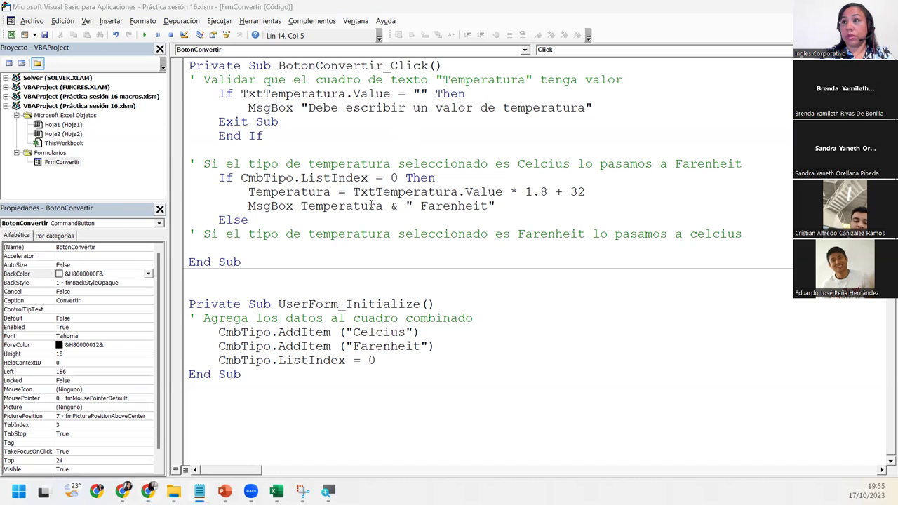
{"action": "left_click", "coordinate": [260, 252]}
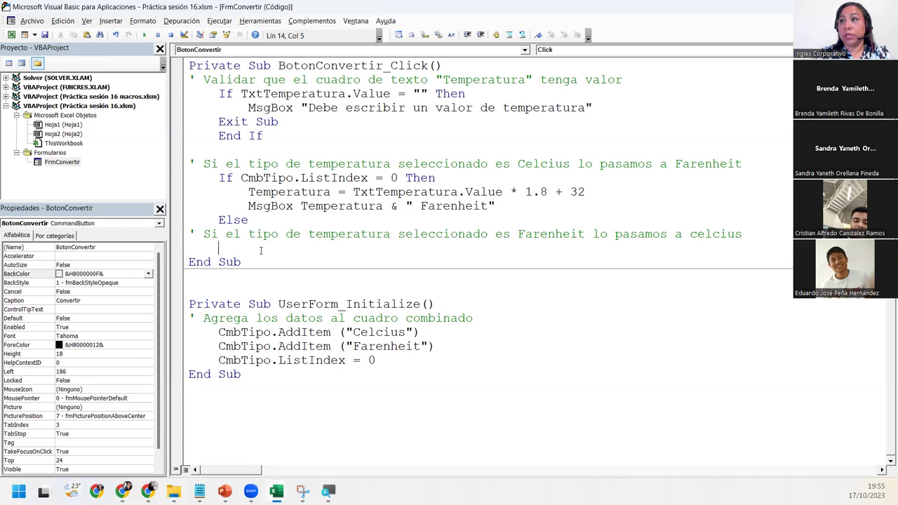
{"action": "key", "text": "Tab"}
{"action": "type", "text": "Tep"}
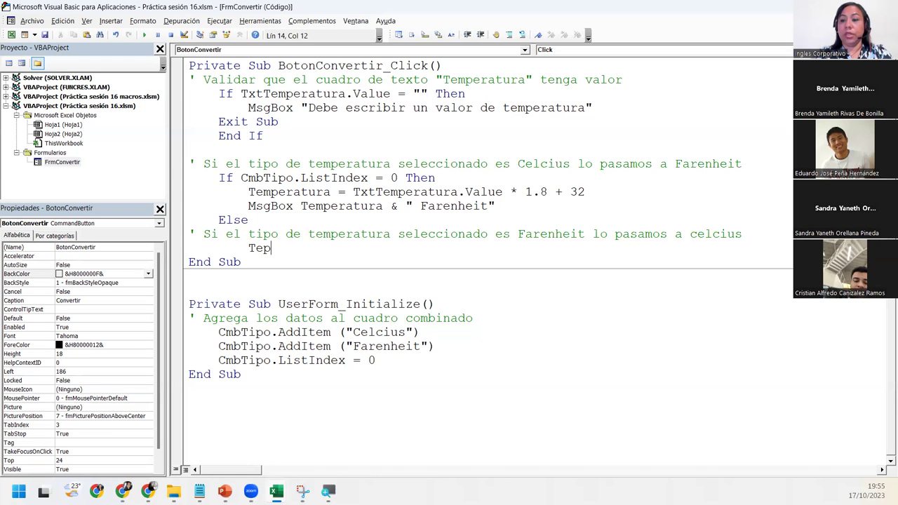
{"action": "key", "text": "BackSpace"}
{"action": "type", "text": "mperatura "}
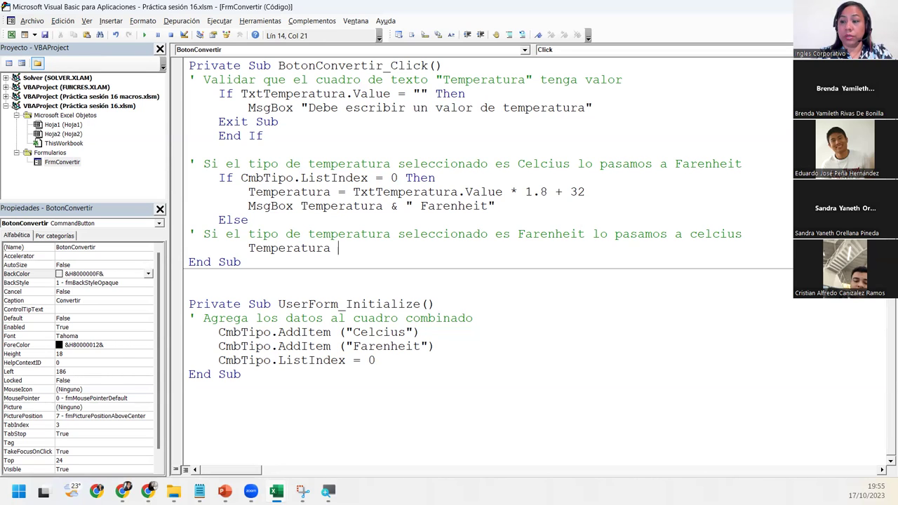
{"action": "type", "text": "="}
{"action": "key", "text": "ctrl+space"}
{"action": "type", "text": "tex"}
{"action": "key", "text": "BackSpace"}
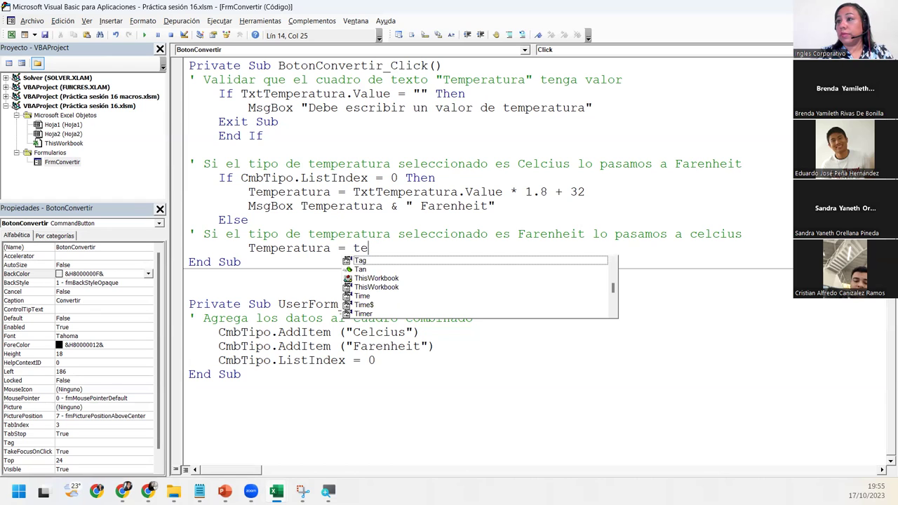
{"action": "key", "text": "BackSpace"}
{"action": "type", "text": "x"}
{"action": "key", "text": "Tab"}
{"action": "type", "text": ".v"}
{"action": "key", "text": "Tab"}
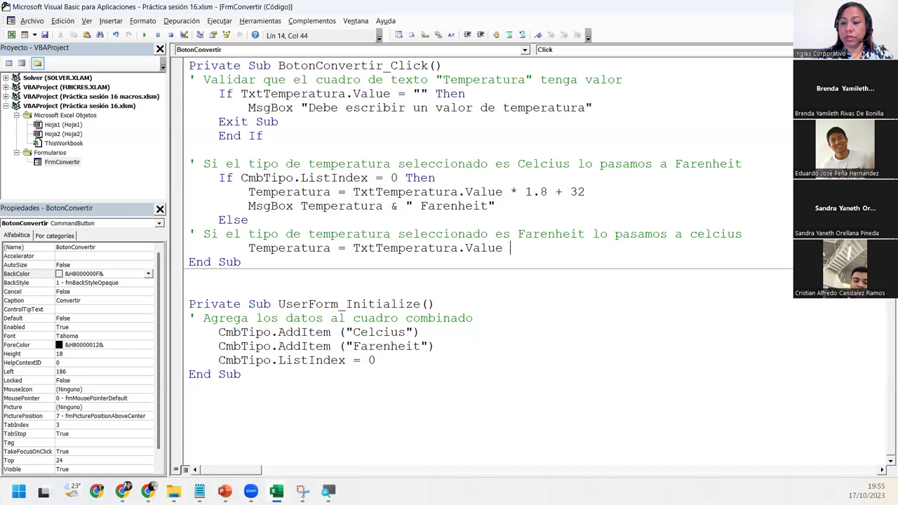
{"action": "type", "text": "- 32)"}
{"action": "left_click", "coordinate": [353, 247]}
{"action": "type", "text": "("}
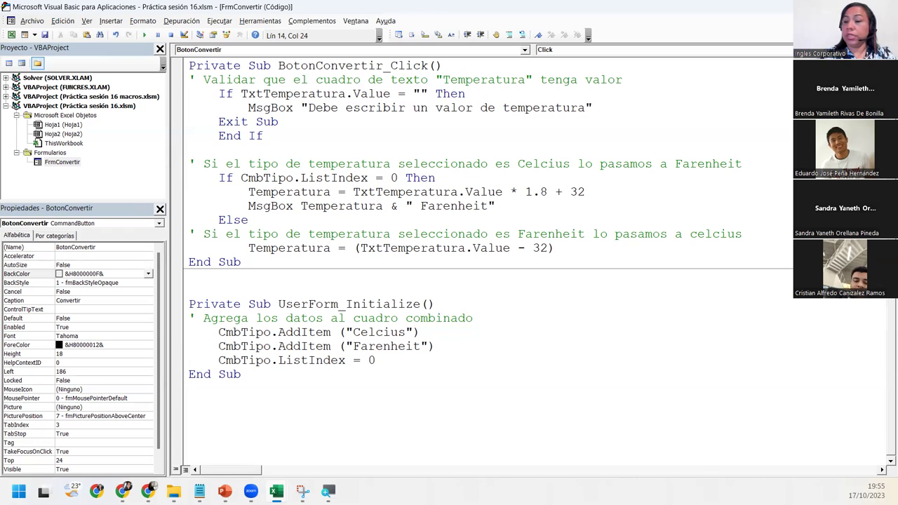
{"action": "left_click", "coordinate": [555, 247]}
{"action": "type", "text": "* 5/9"}
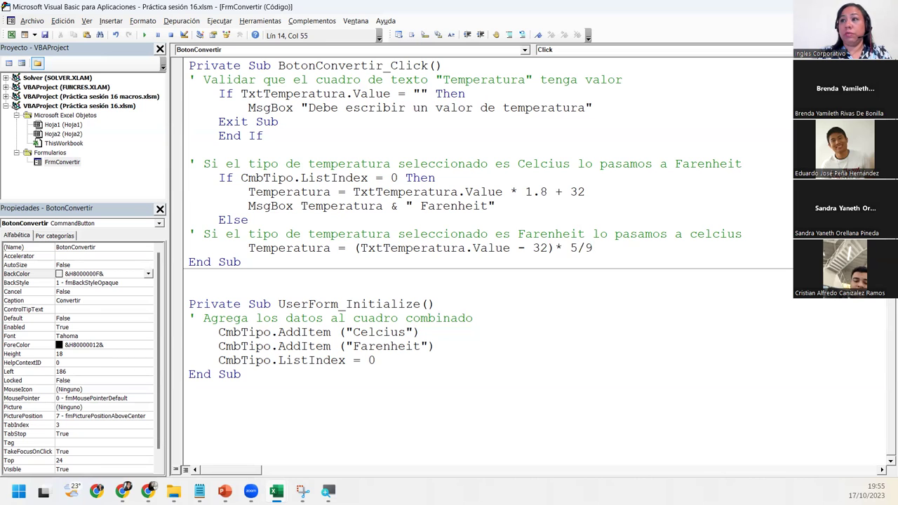
{"action": "key", "text": "Return"}
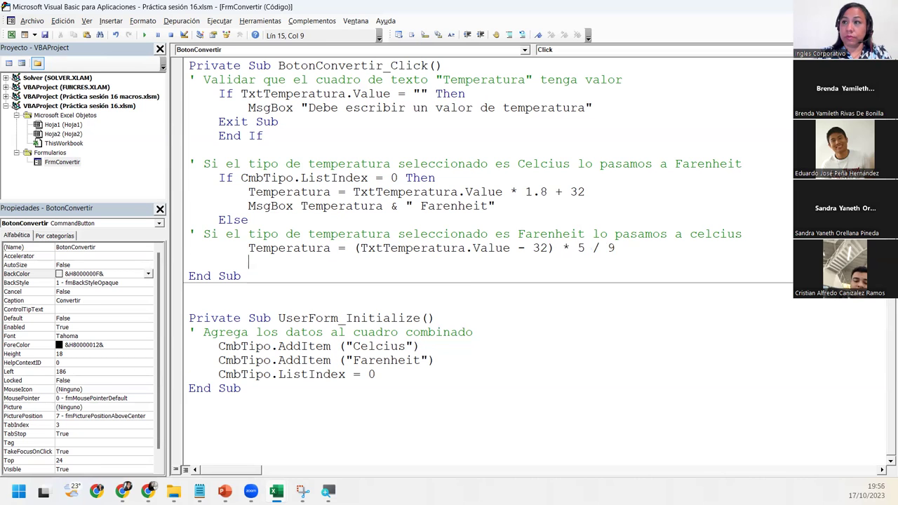
Add MsgBox Temperatura & " Celcius" below the formula
{"action": "key", "text": "ctrl+space"}
{"action": "type", "text": "msg"}
{"action": "key", "text": "Tab"}
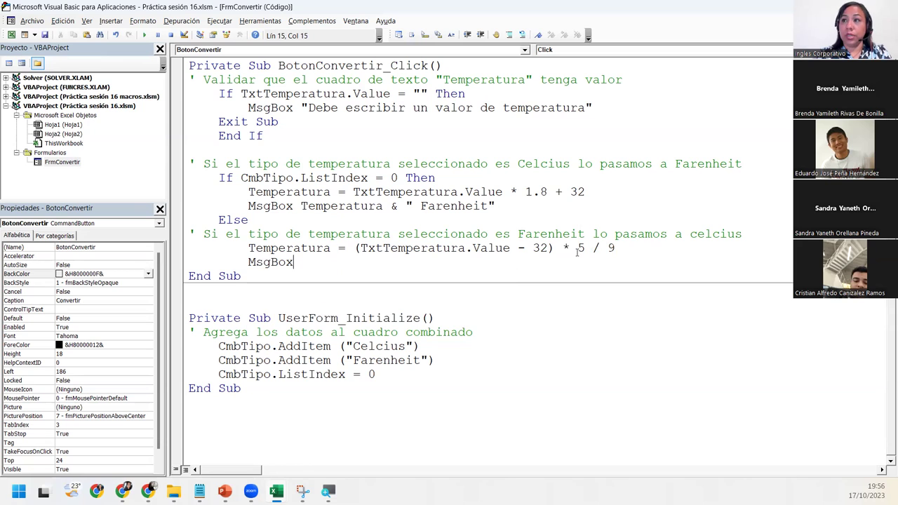
{"action": "type", "text": "Temperatura "}
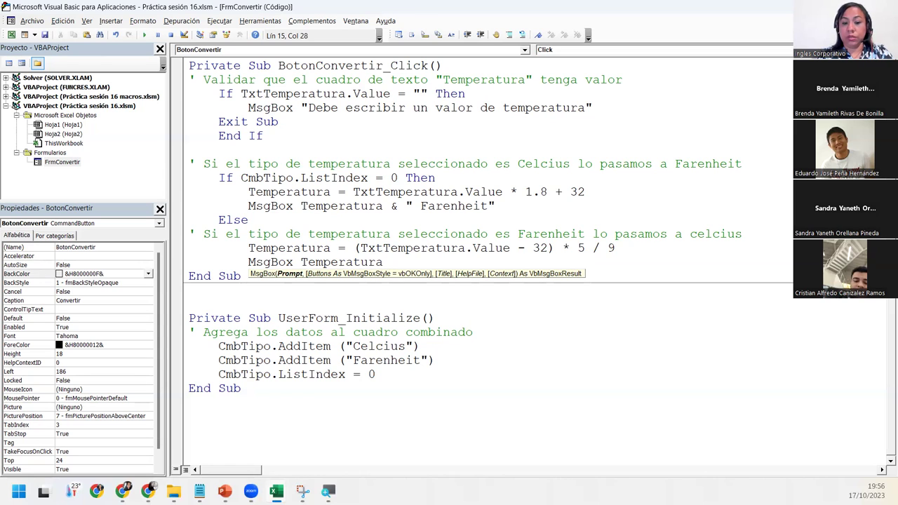
{"action": "type", "text": "&"}
{"action": "key", "text": "BackSpace"}
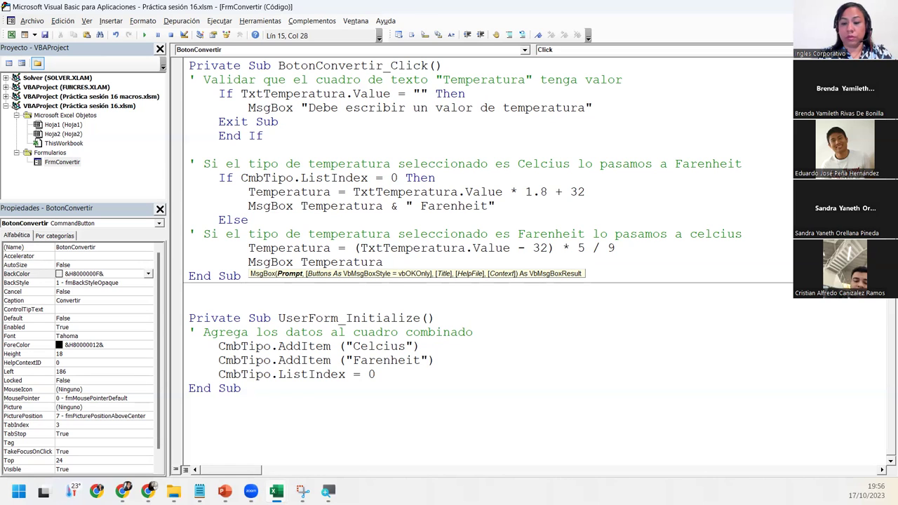
{"action": "type", "text": "&"}
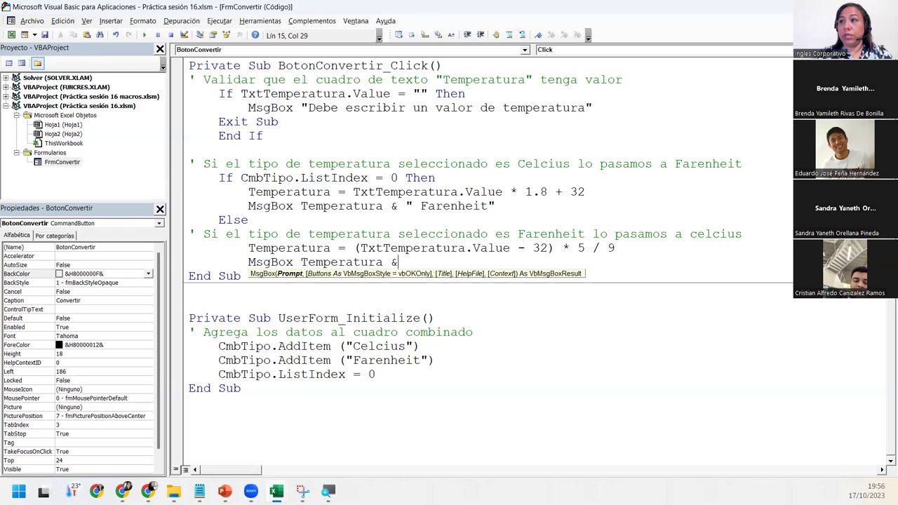
{"action": "type", "text": " \" Celcius\""}
Close the conditional block with End If
{"action": "key", "text": "Return"}
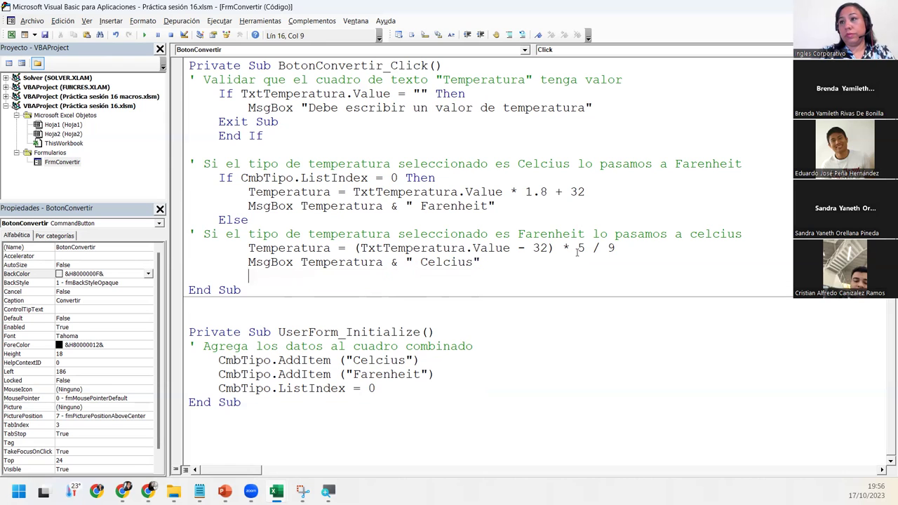
{"action": "key", "text": "Return"}
{"action": "key", "text": "BackSpace"}
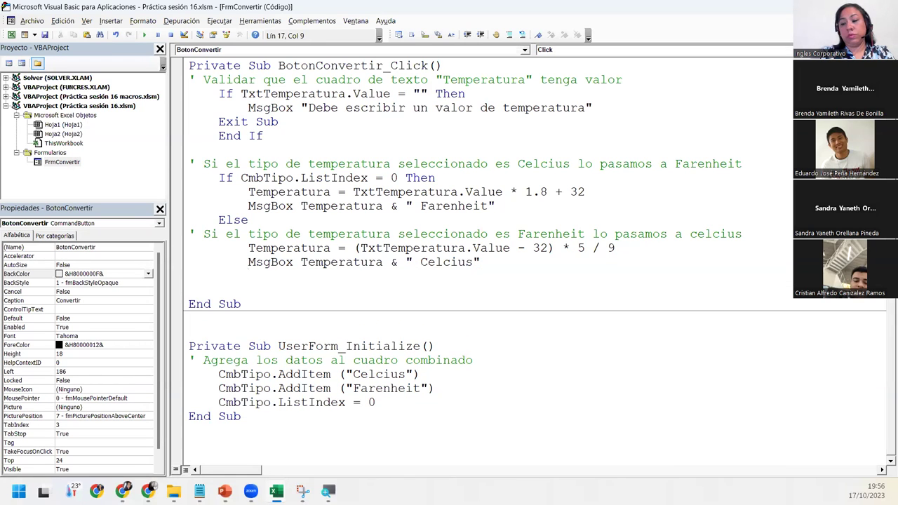
{"action": "key", "text": "BackSpace"}
{"action": "type", "text": "End If"}
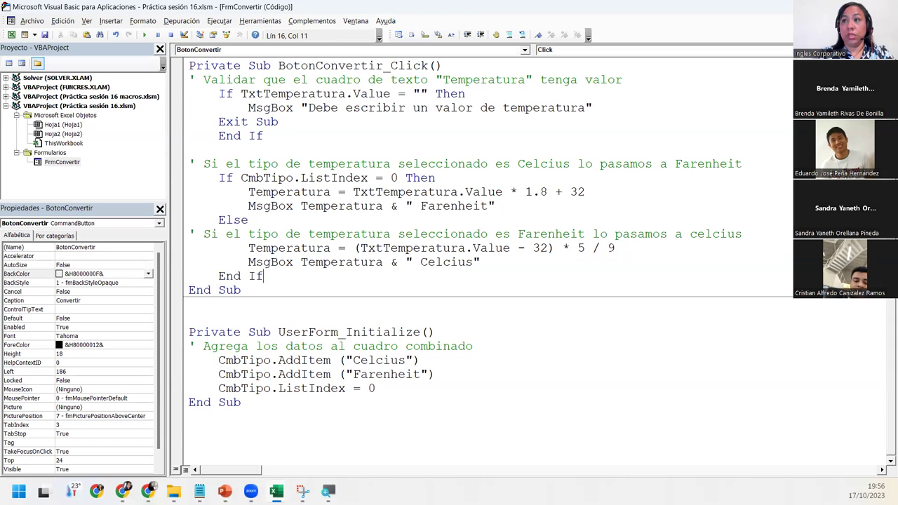
{"action": "key", "text": "Return"}
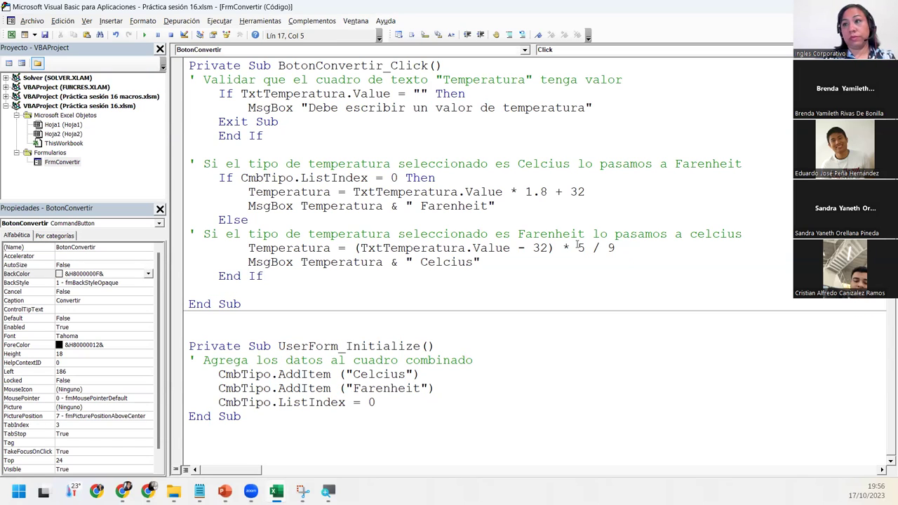
{"action": "left_click", "coordinate": [449, 429]}
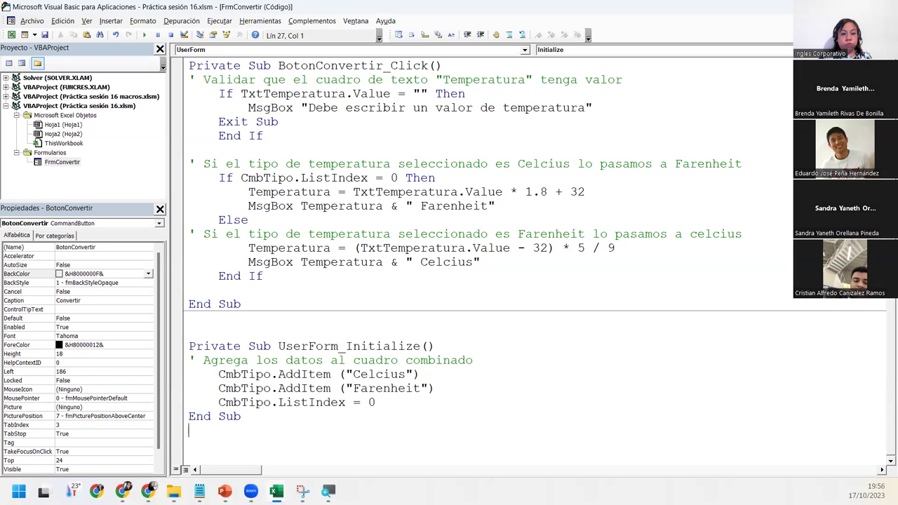
{"action": "key", "text": "F5"}
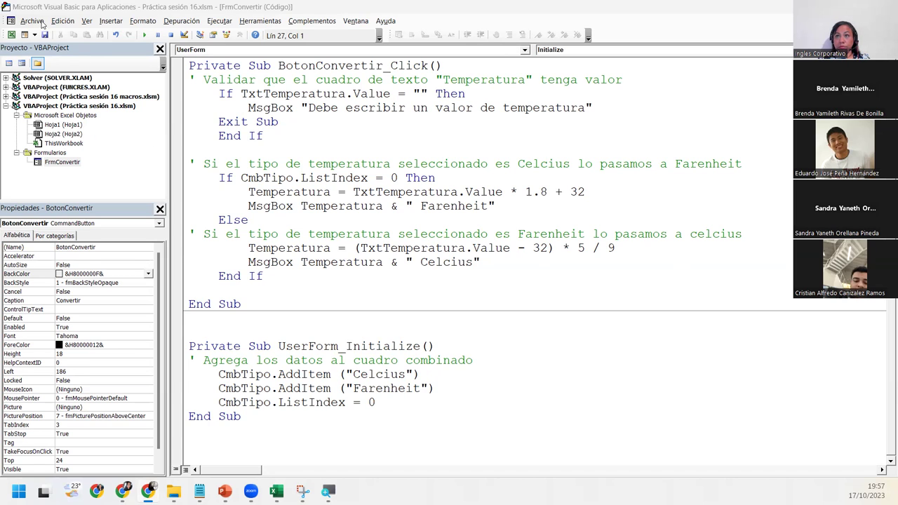
{"action": "left_click", "coordinate": [422, 288]}
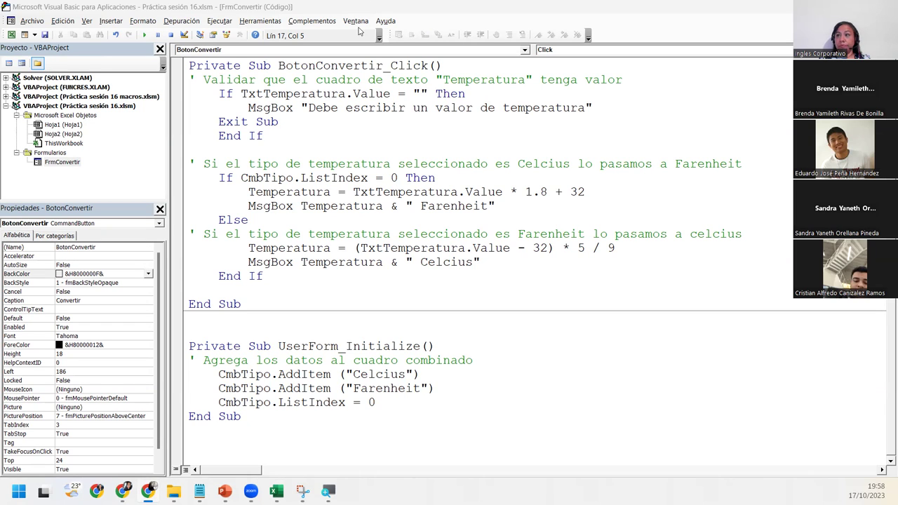
Run FrmConvertir, convert 16 Celcius, and close the 60.8 Farenheit result message
{"action": "left_click", "coordinate": [144, 34]}
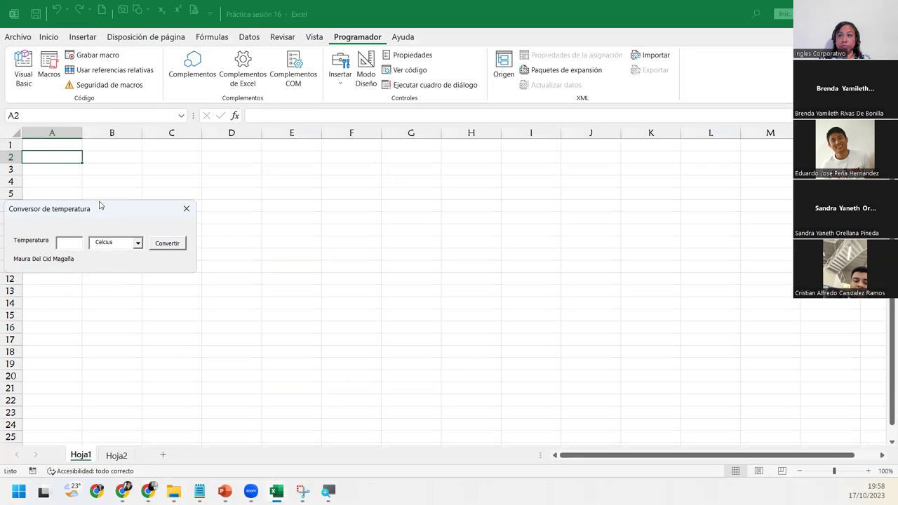
{"action": "left_click_drag", "start_coordinate": [100, 205], "coordinate": [203, 154]}
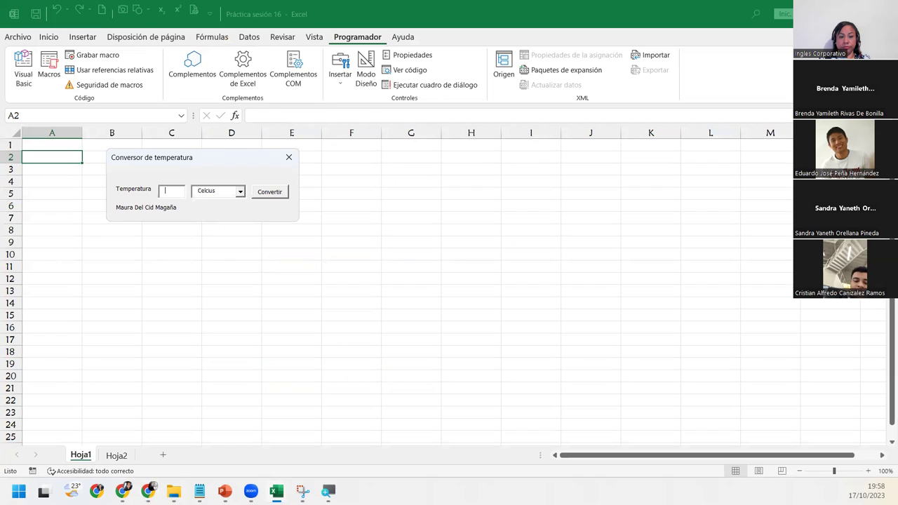
{"action": "key", "text": "alt+Tab"}
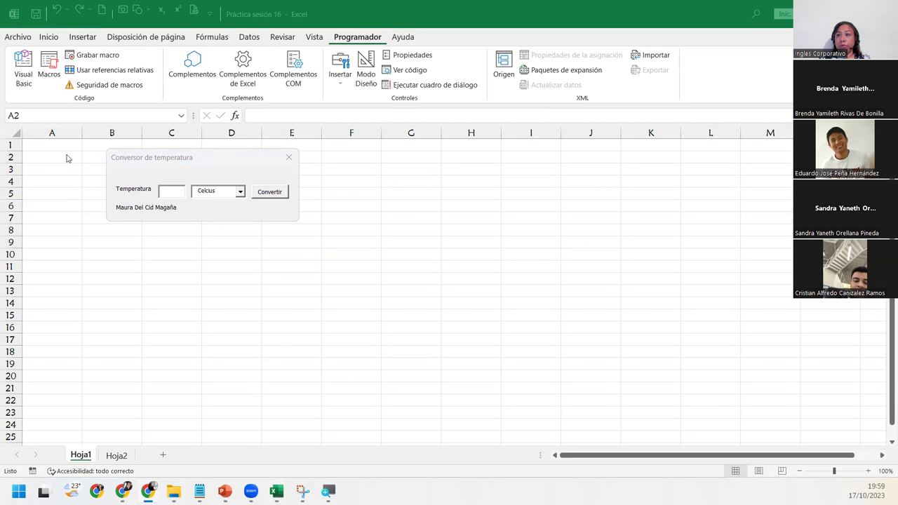
{"action": "left_click", "coordinate": [170, 194]}
{"action": "type", "text": "16"}
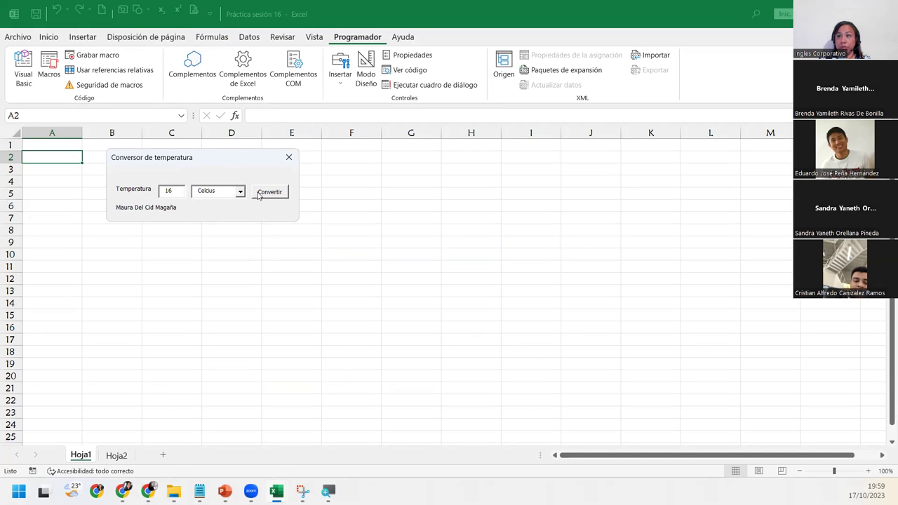
{"action": "left_click", "coordinate": [281, 194]}
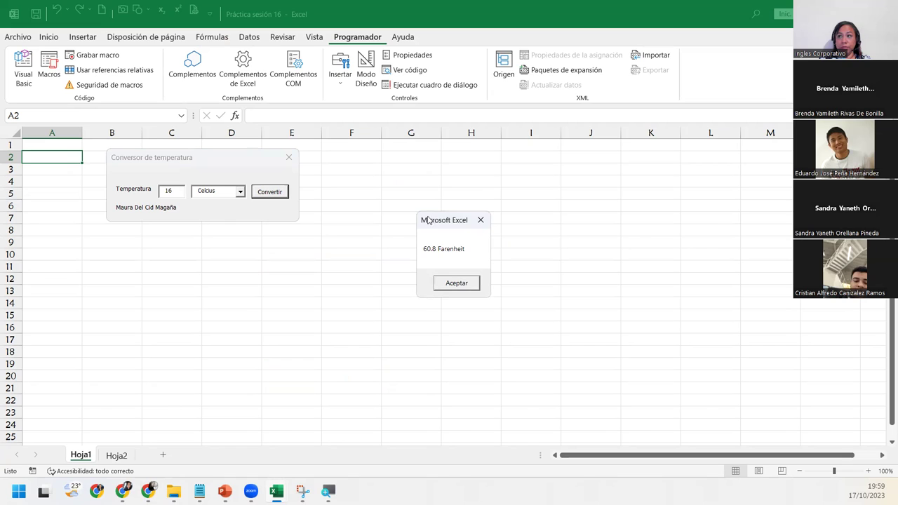
{"action": "left_click_drag", "start_coordinate": [435, 221], "coordinate": [227, 217]}
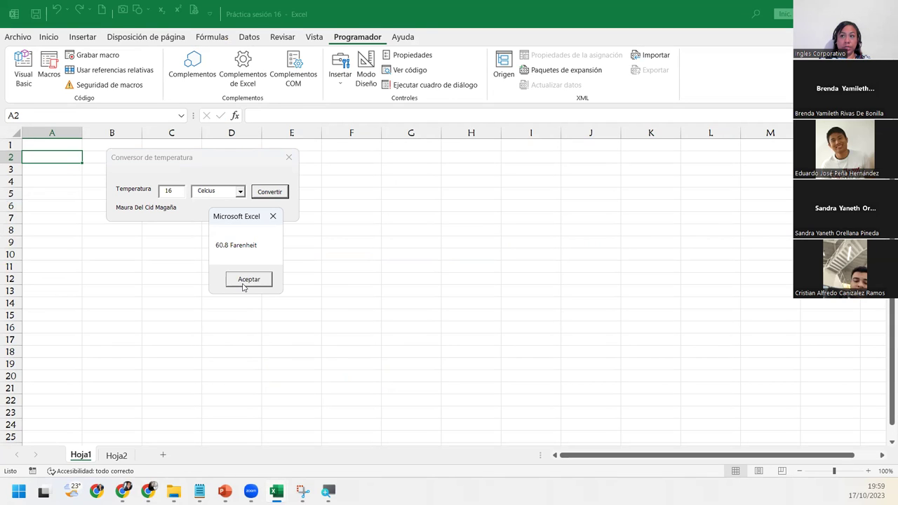
{"action": "left_click", "coordinate": [243, 280]}
{"action": "left_click_drag", "start_coordinate": [182, 196], "coordinate": [155, 188]}
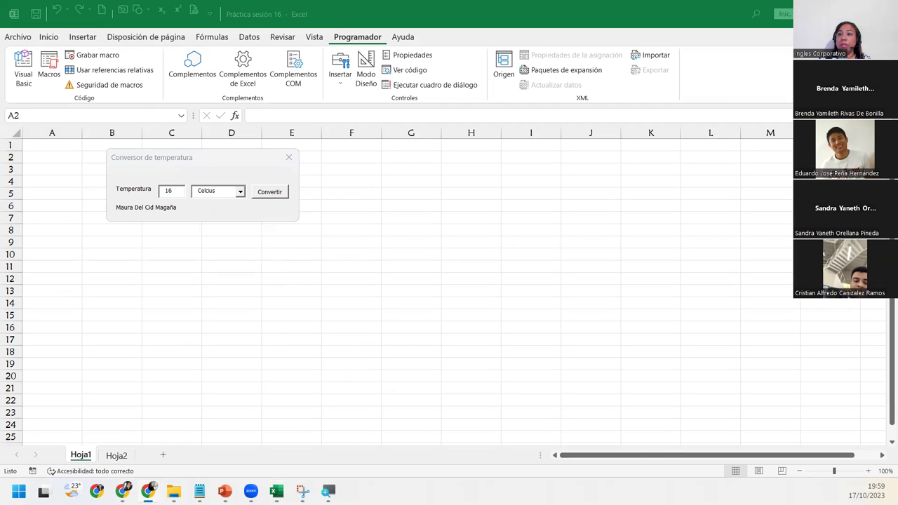
Enter 55 with Farenheit selected, convert it to 12.7777777777778 Celcius, and close the message
{"action": "left_click", "coordinate": [148, 189]}
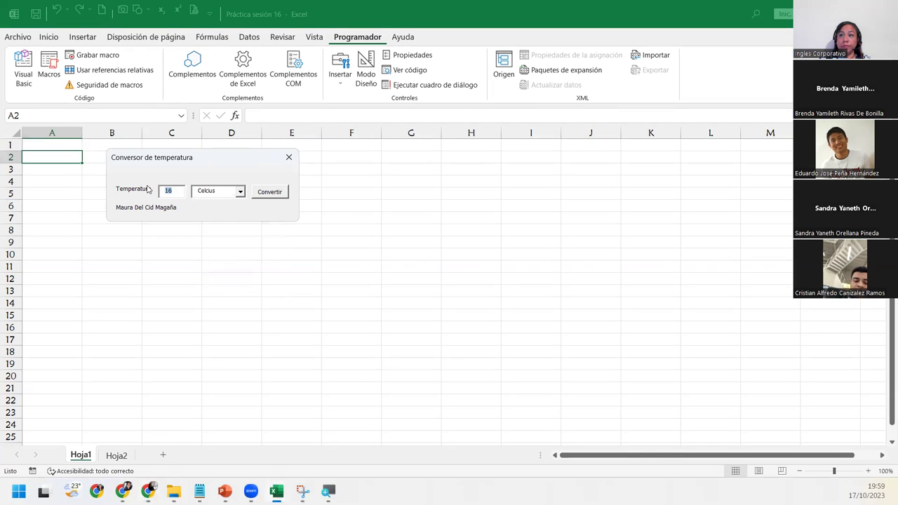
{"action": "type", "text": "55"}
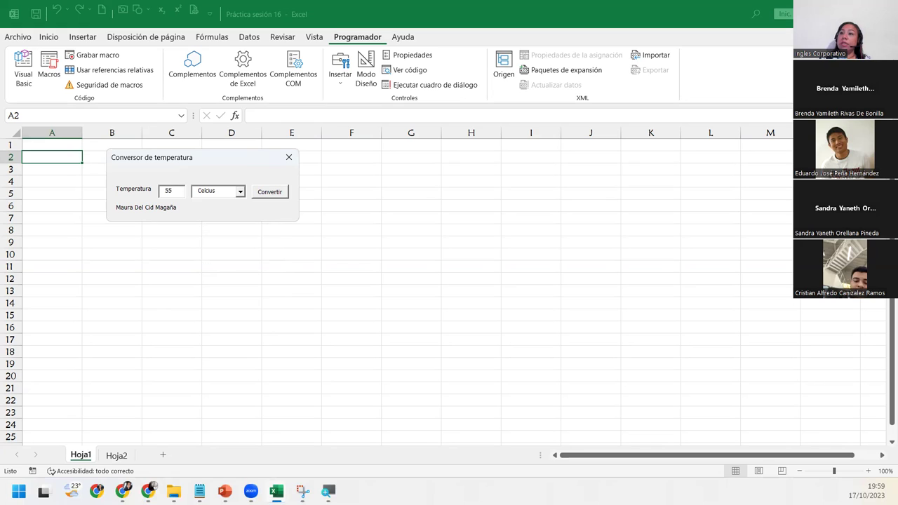
{"action": "left_click", "coordinate": [244, 192]}
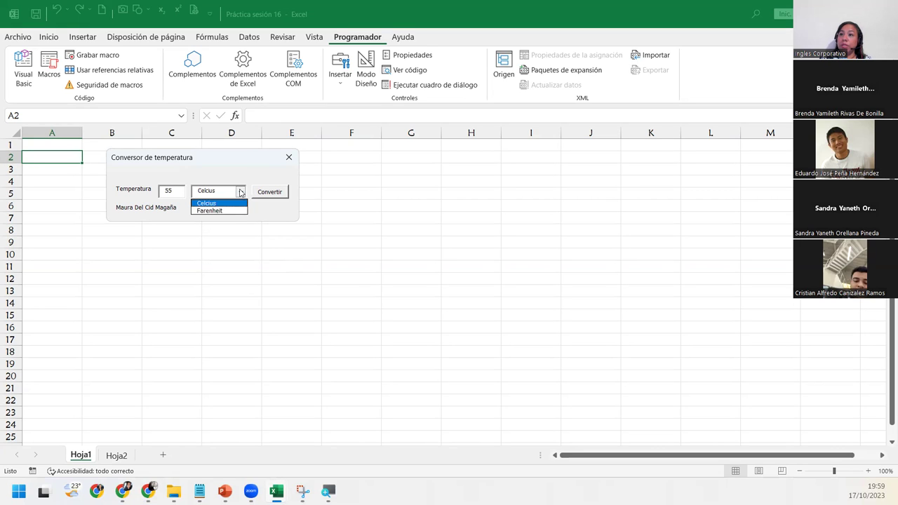
{"action": "left_click", "coordinate": [209, 211]}
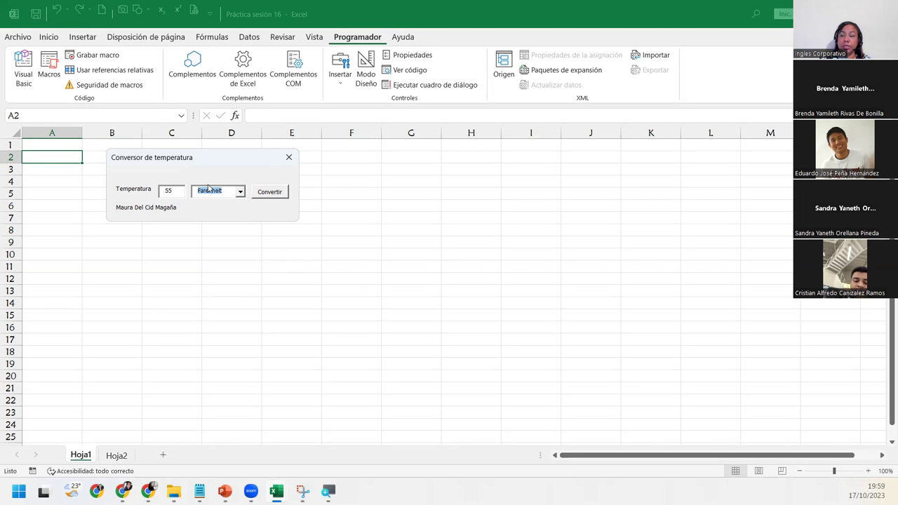
{"action": "left_click", "coordinate": [281, 192]}
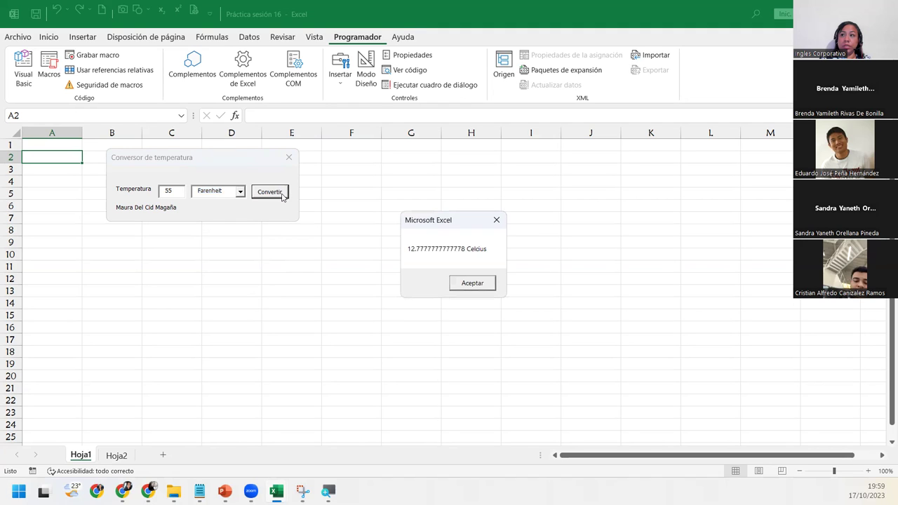
{"action": "left_click_drag", "start_coordinate": [430, 223], "coordinate": [250, 215]}
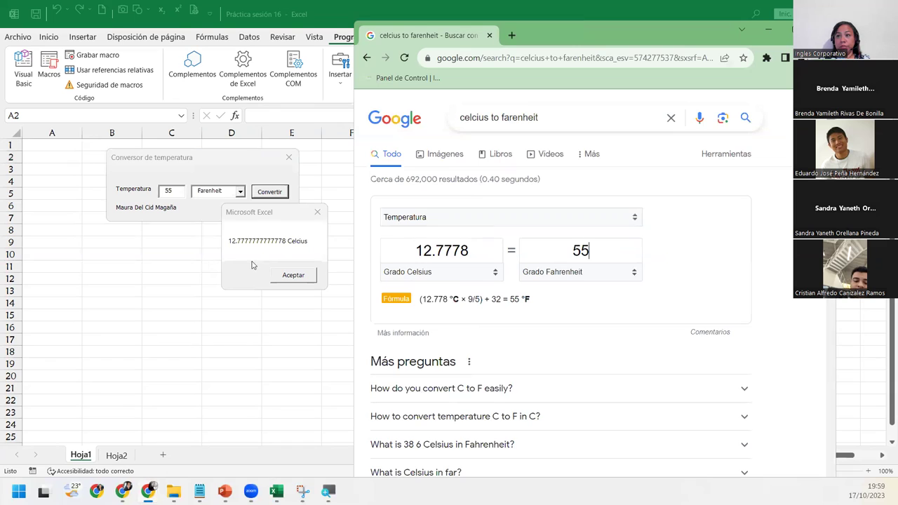
{"action": "left_click", "coordinate": [298, 275]}
{"action": "left_click_drag", "start_coordinate": [182, 192], "coordinate": [144, 187]}
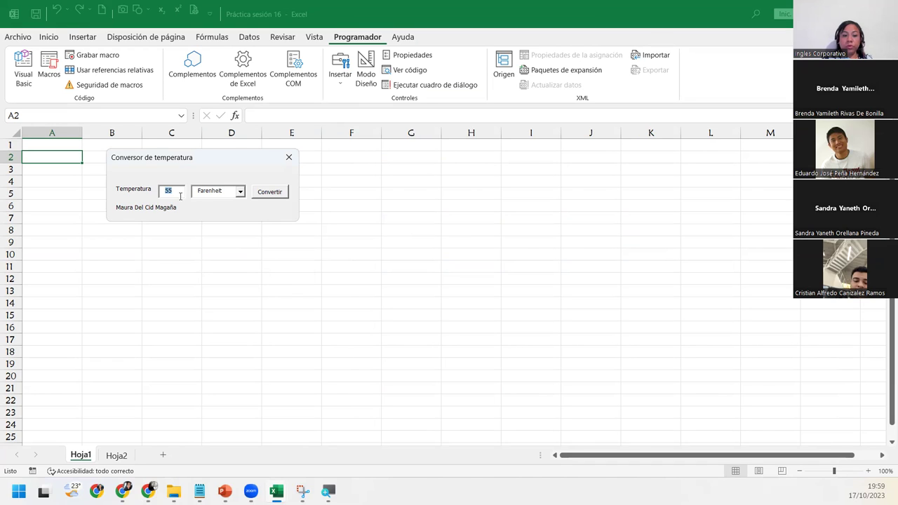
Enter 12 with Celcius selected and convert it to 53.6 Farenheit
{"action": "type", "text": "12"}
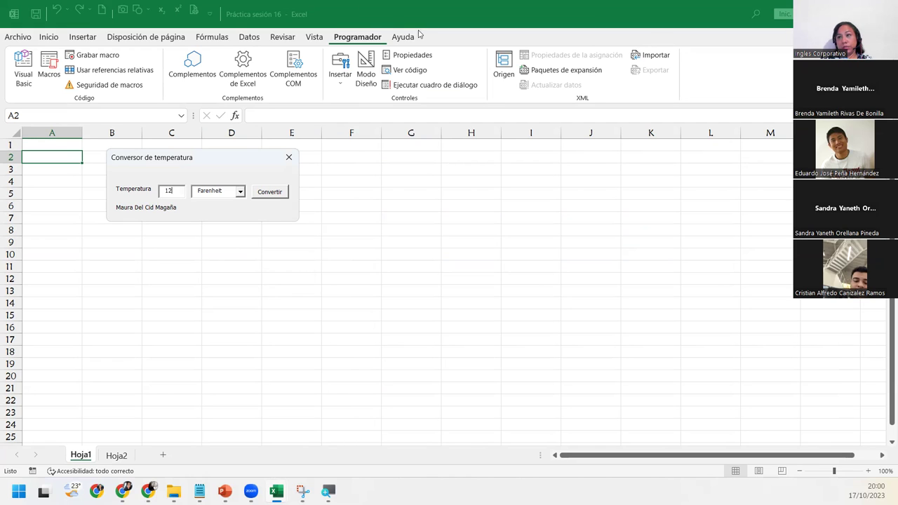
{"action": "left_click", "coordinate": [240, 191]}
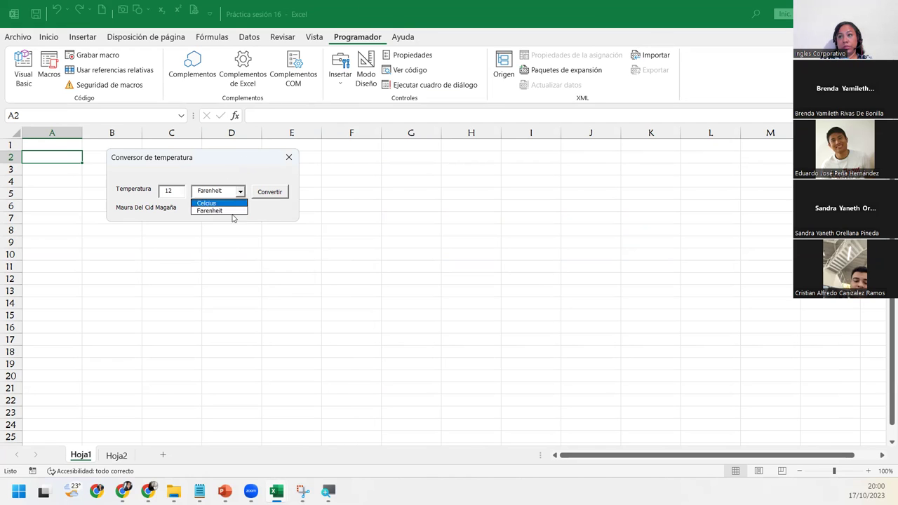
{"action": "left_click", "coordinate": [244, 205]}
{"action": "left_click", "coordinate": [269, 192]}
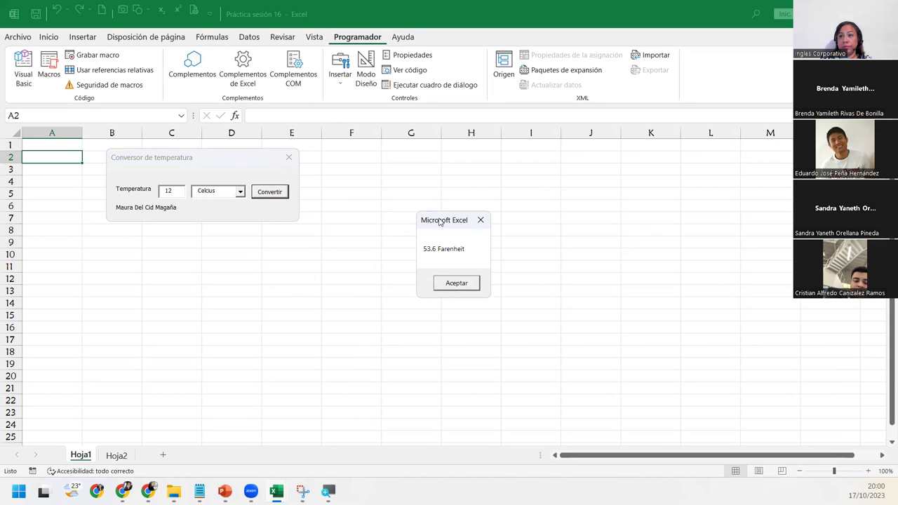
{"action": "left_click_drag", "start_coordinate": [440, 222], "coordinate": [206, 216]}
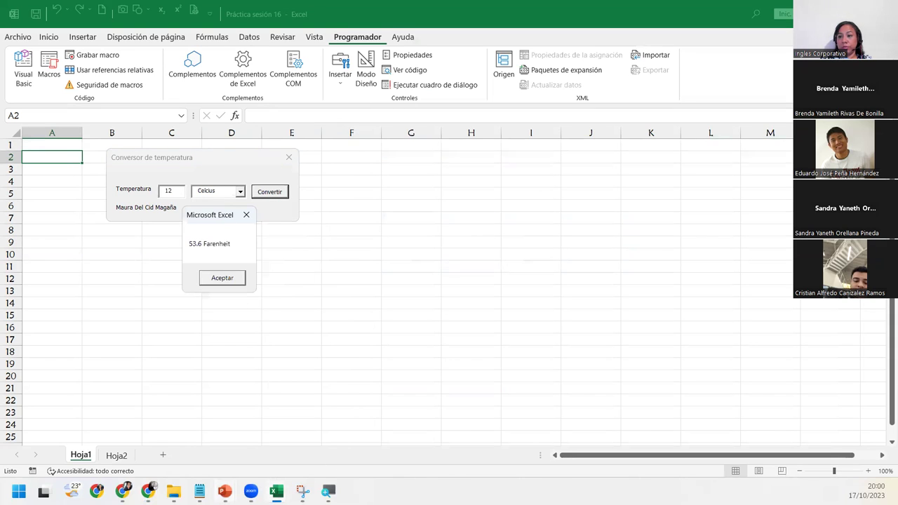
Check 12 Celsius in Google's converter gives 53.6, then close the result message
{"action": "left_click", "coordinate": [147, 491]}
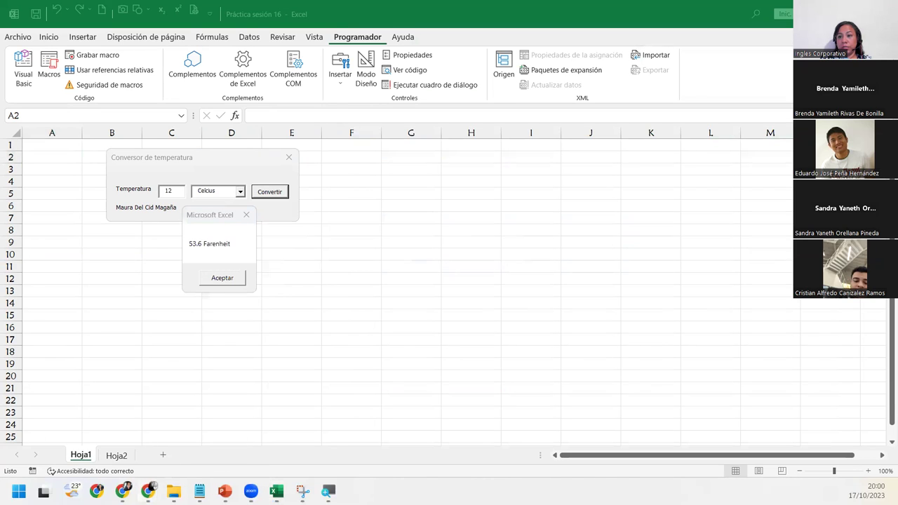
{"action": "mouse_move", "coordinate": [148, 491]}
{"action": "left_click", "coordinate": [225, 428]}
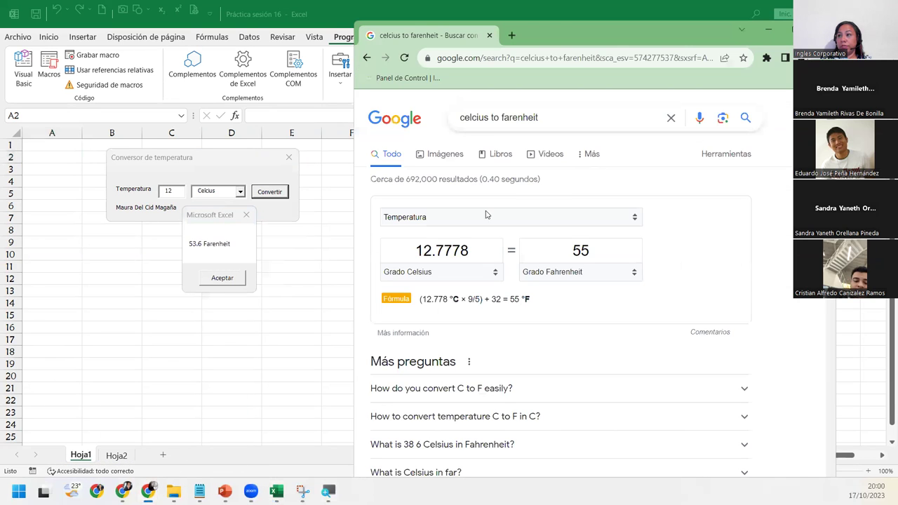
{"action": "left_click_drag", "start_coordinate": [475, 247], "coordinate": [337, 244]}
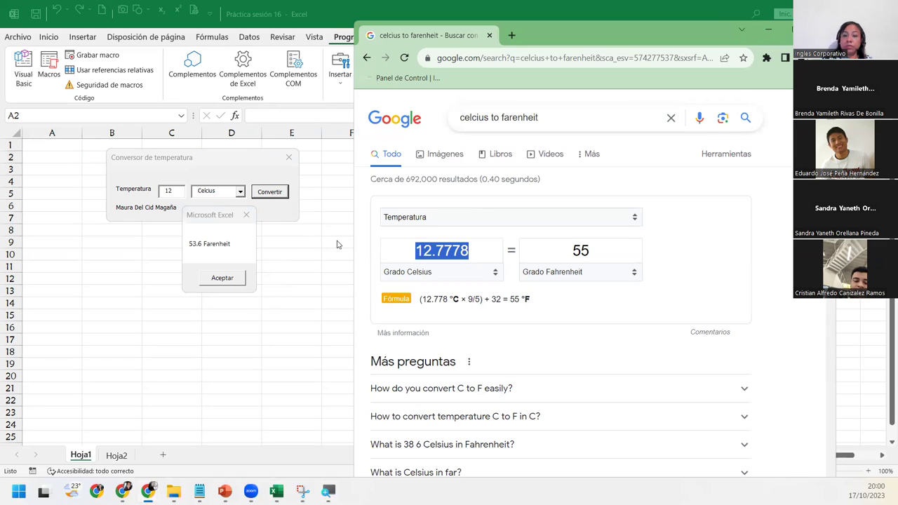
{"action": "type", "text": "12"}
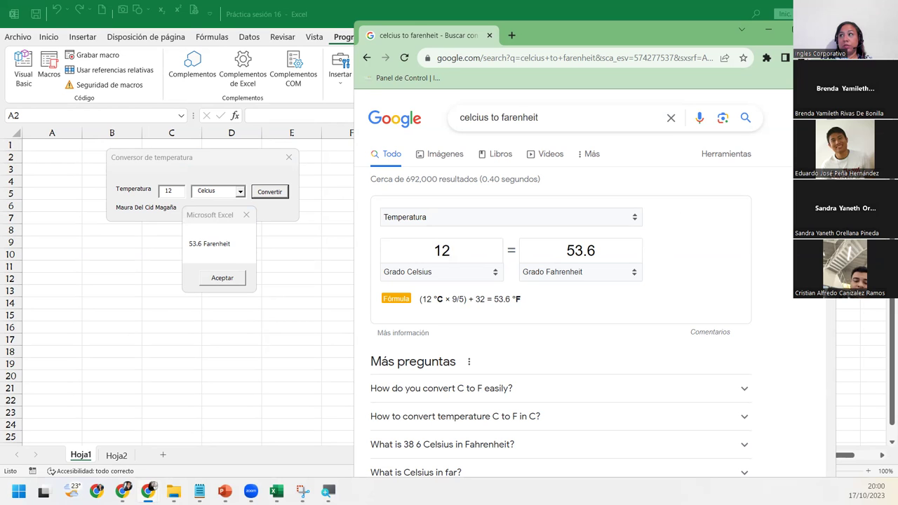
{"action": "left_click", "coordinate": [222, 278]}
{"action": "left_click", "coordinate": [222, 278]}
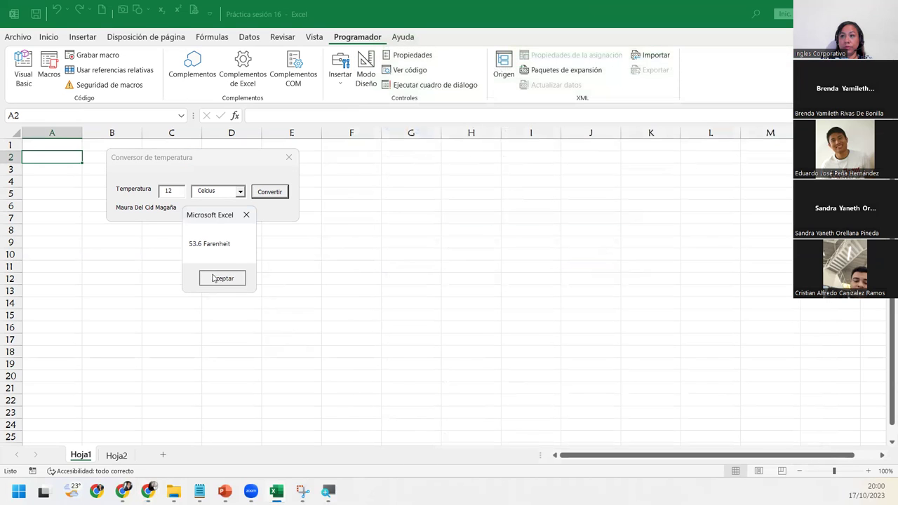
Close the running form, dismiss the 'Memoria insuficiente' error, and hide the Toolbox
{"action": "left_click", "coordinate": [289, 157]}
{"action": "left_click", "coordinate": [438, 290]}
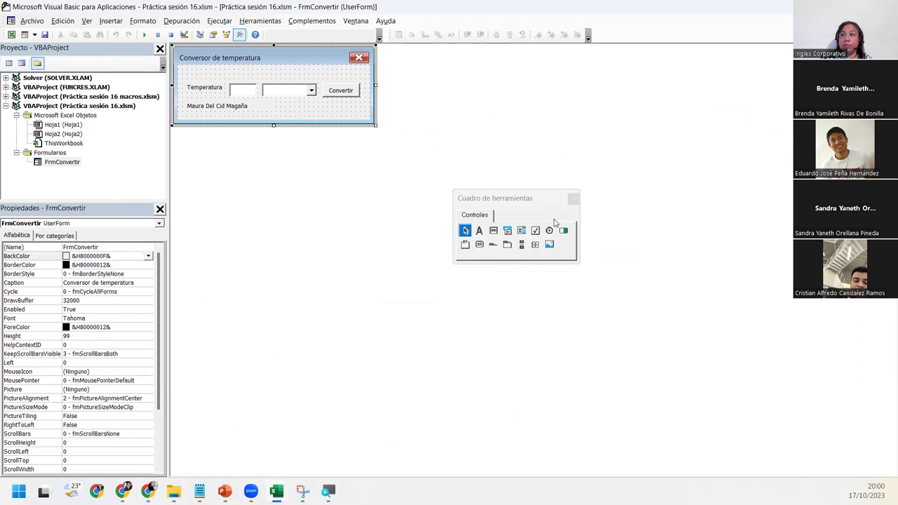
{"action": "left_click", "coordinate": [524, 197]}
{"action": "left_click_drag", "start_coordinate": [523, 197], "coordinate": [423, 126]}
{"action": "left_click", "coordinate": [278, 116]}
{"action": "left_click", "coordinate": [44, 35]}
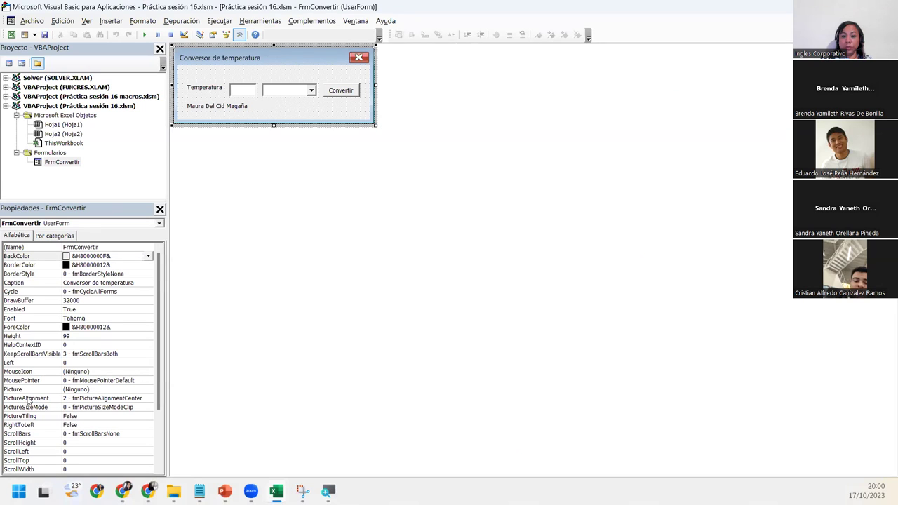